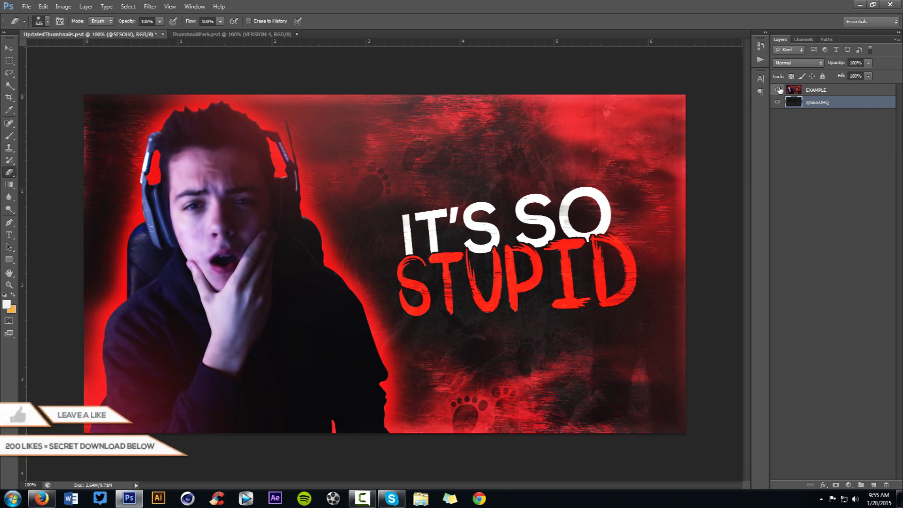
Hide the EXAMPLE layer so only the dark textured background remains visible
click(777, 90)
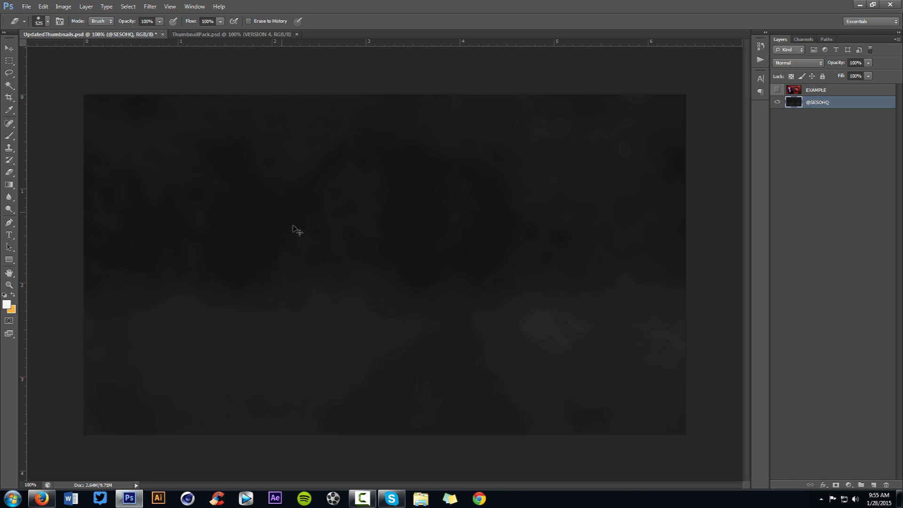
Briefly show and re-hide the EXAMPLE thumbnail, then start a new layer with Ctrl+Shift+N
key(v)
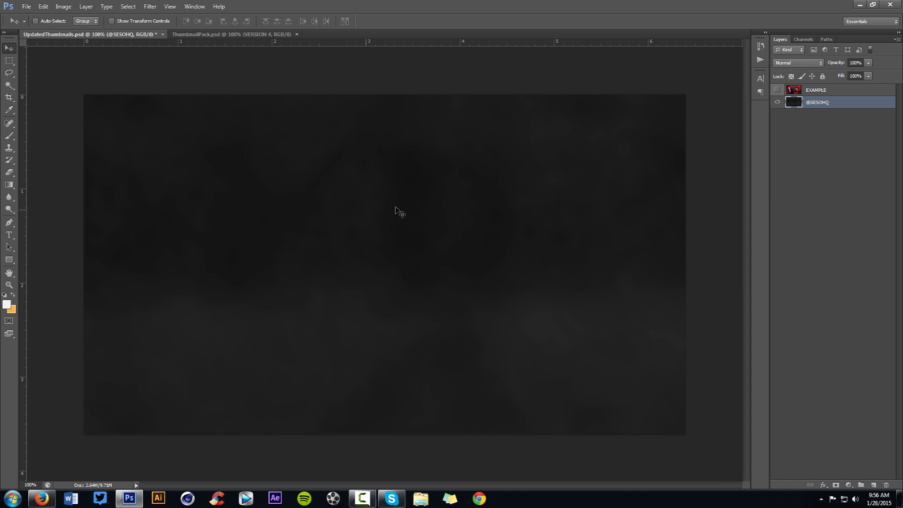
click(776, 90)
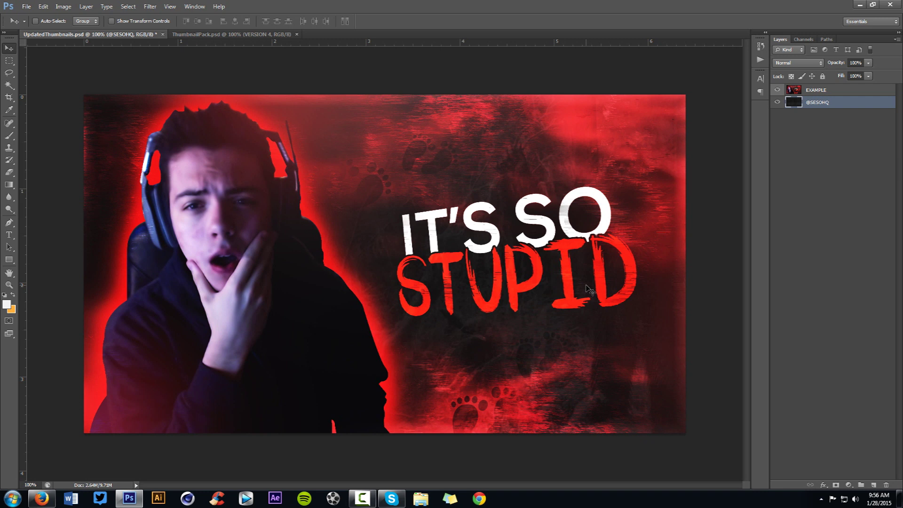
click(777, 89)
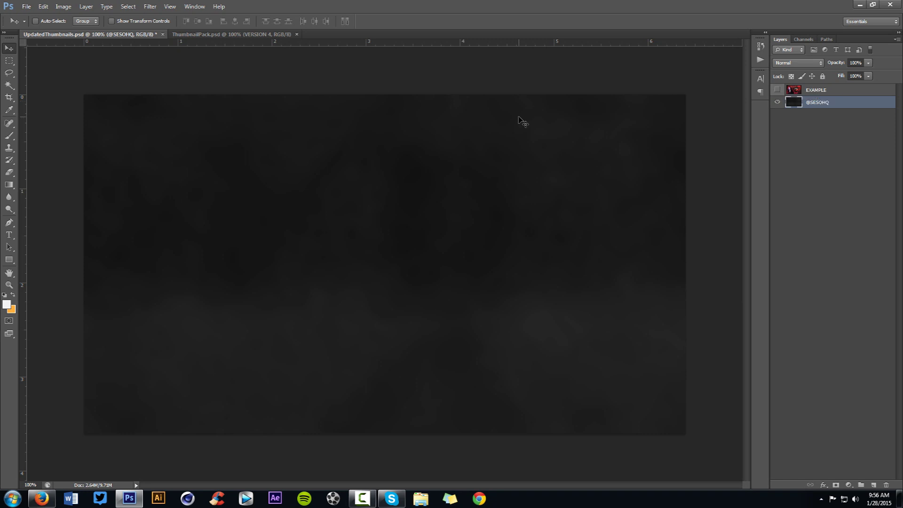
key(ctrl+shift+n)
Confirm the new layer and try a white brush stroke, then undo it
text(')
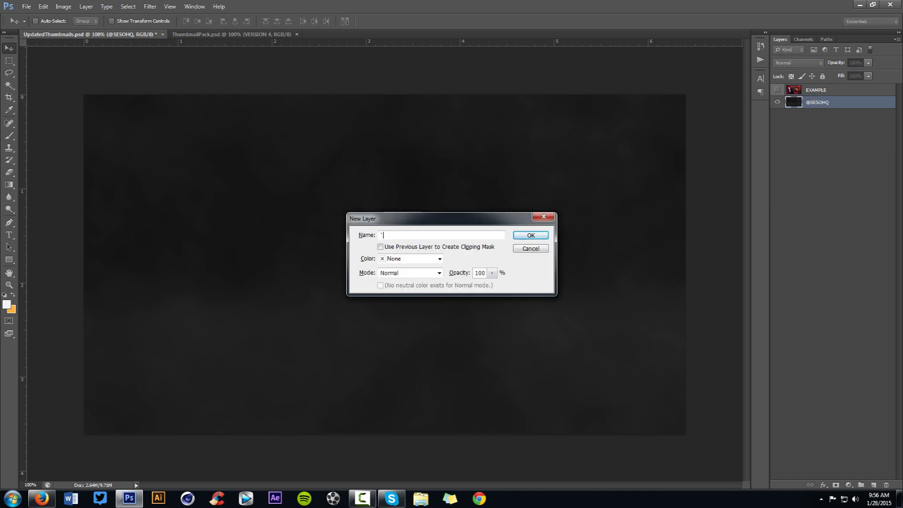
key(Return)
key(b)
drag(497, 216, 400, 190)
key(ctrl+z)
Choose the 685 grunge brush tip at 555 px
drag(357, 228, 320, 238)
right_click(312, 234)
click(354, 362)
click(129, 387)
drag(129, 396, 100, 407)
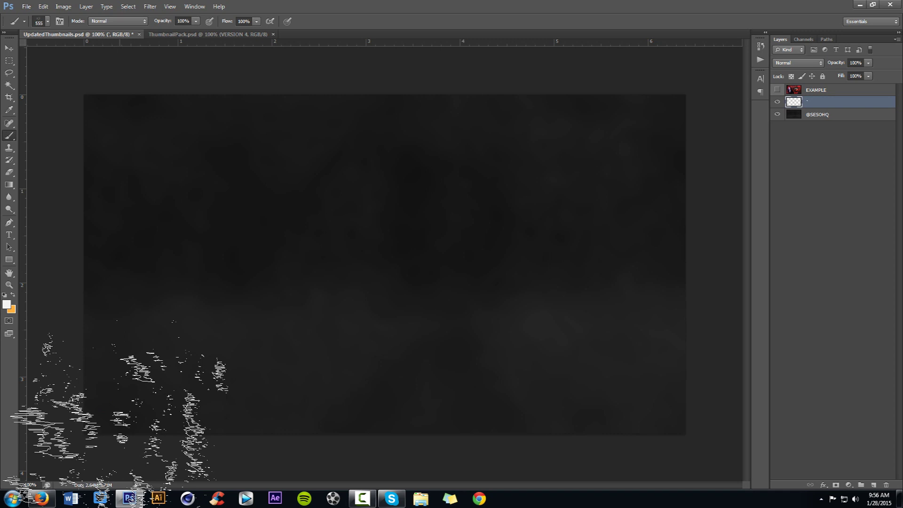
Stamp white grunge texture around the canvas at 555 px, then a few more at 331 px
click(145, 406)
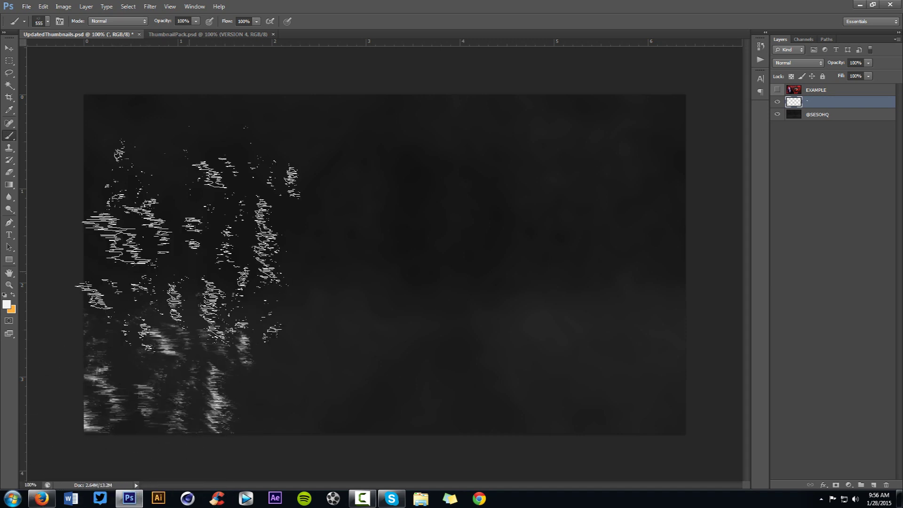
click(282, 145)
click(414, 391)
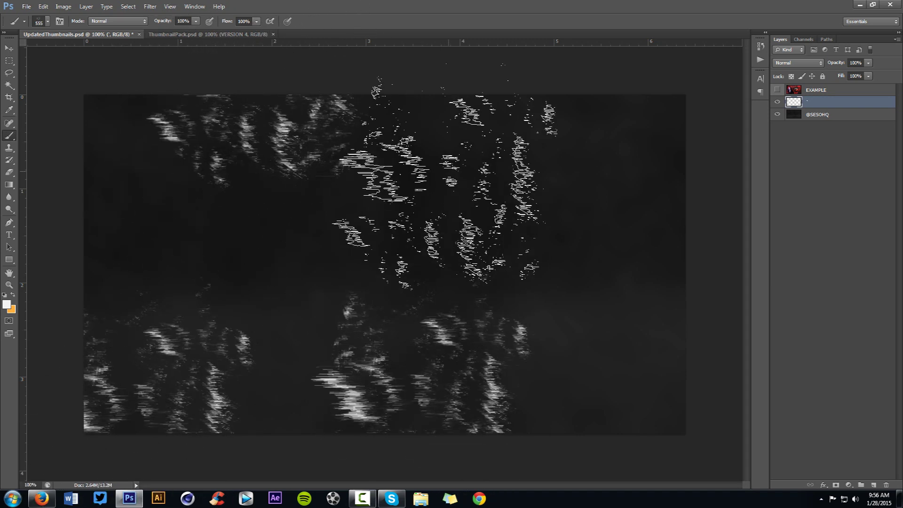
click(466, 169)
click(658, 315)
drag(327, 232, 159, 221)
click(96, 217)
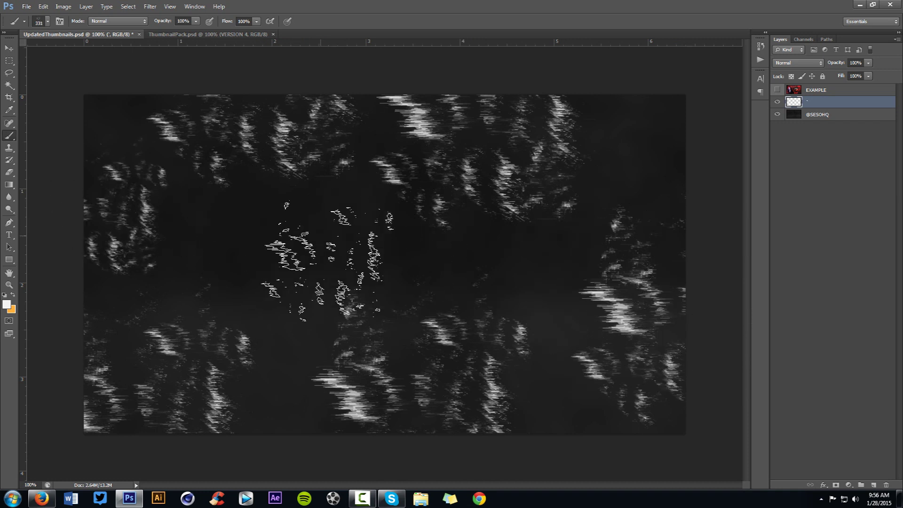
click(301, 256)
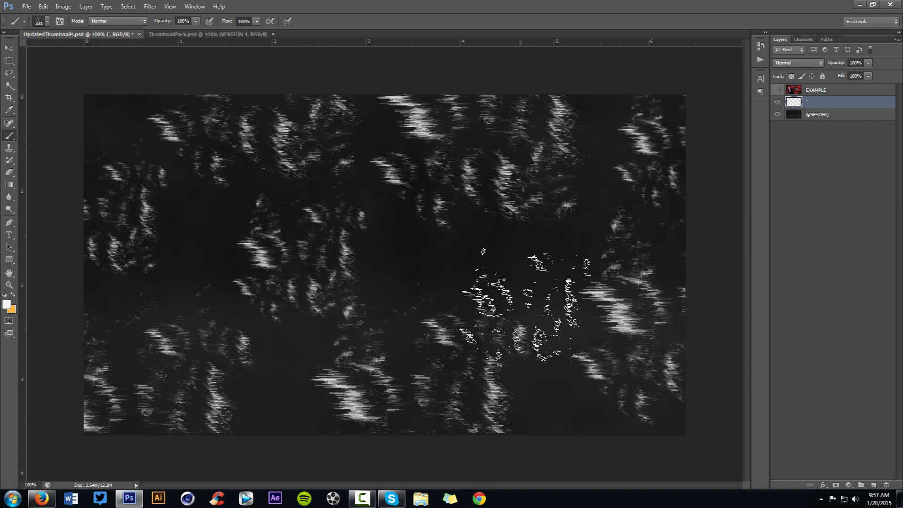
Erase bright streaks with a soft round eraser to soften the texture
key(e)
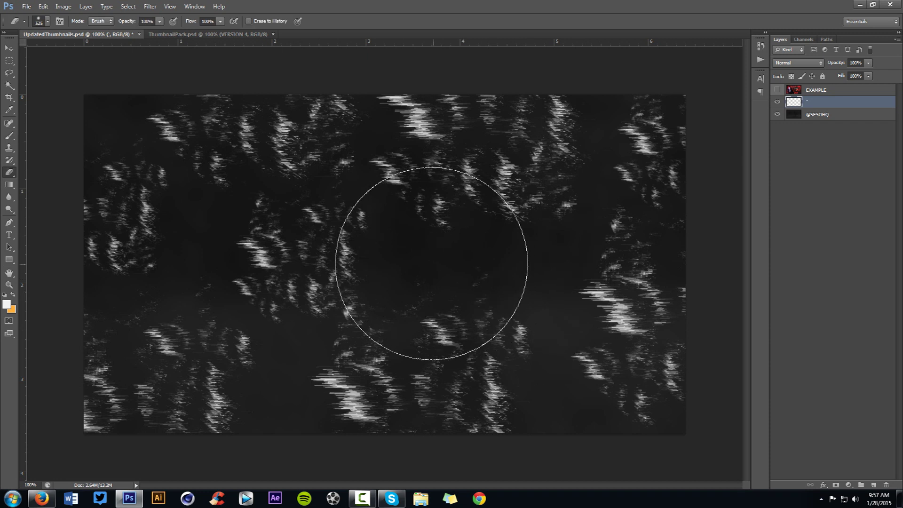
drag(421, 264, 355, 252)
right_click(386, 256)
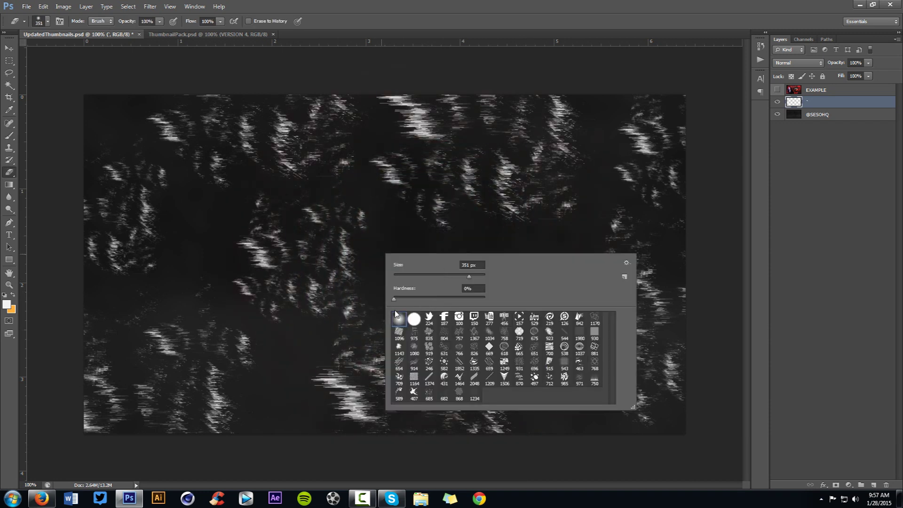
click(345, 282)
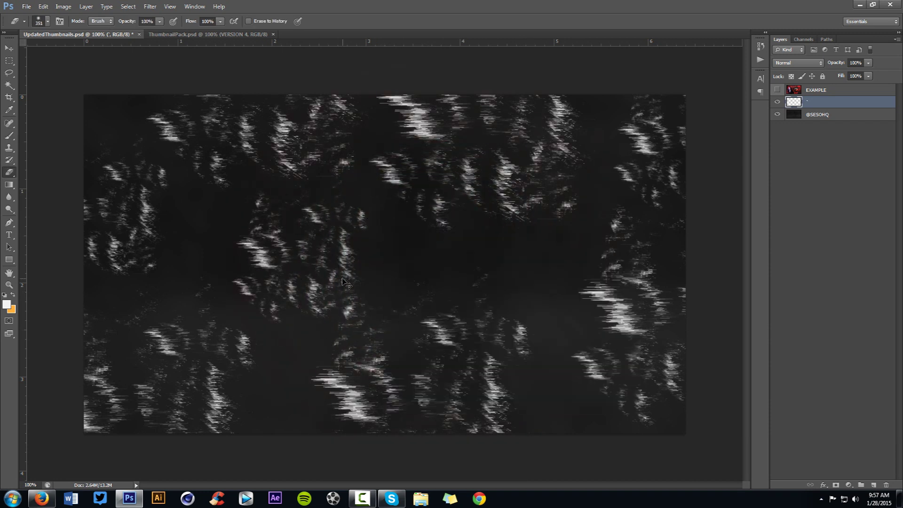
mouse_move(371, 118)
mouse_down()
mouse_move(505, 162)
mouse_move(534, 200)
mouse_move(483, 223)
mouse_move(416, 196)
mouse_move(326, 207)
mouse_move(260, 254)
mouse_move(221, 321)
mouse_move(230, 370)
mouse_move(177, 396)
mouse_move(99, 379)
mouse_move(259, 431)
mouse_move(309, 411)
mouse_move(394, 452)
mouse_move(351, 373)
mouse_move(403, 322)
mouse_move(391, 309)
mouse_move(493, 325)
mouse_move(514, 417)
mouse_move(493, 440)
mouse_move(516, 423)
mouse_move(601, 227)
mouse_move(649, 174)
mouse_move(659, 128)
mouse_move(736, 190)
mouse_move(670, 269)
mouse_move(695, 323)
mouse_move(689, 359)
mouse_move(674, 370)
mouse_move(629, 383)
mouse_move(576, 338)
mouse_move(484, 312)
mouse_move(449, 321)
mouse_move(485, 323)
mouse_move(516, 277)
mouse_move(322, 273)
mouse_move(433, 262)
mouse_move(568, 173)
mouse_move(550, 109)
mouse_move(526, 101)
mouse_move(312, 95)
mouse_move(677, 123)
mouse_move(717, 114)
mouse_up()
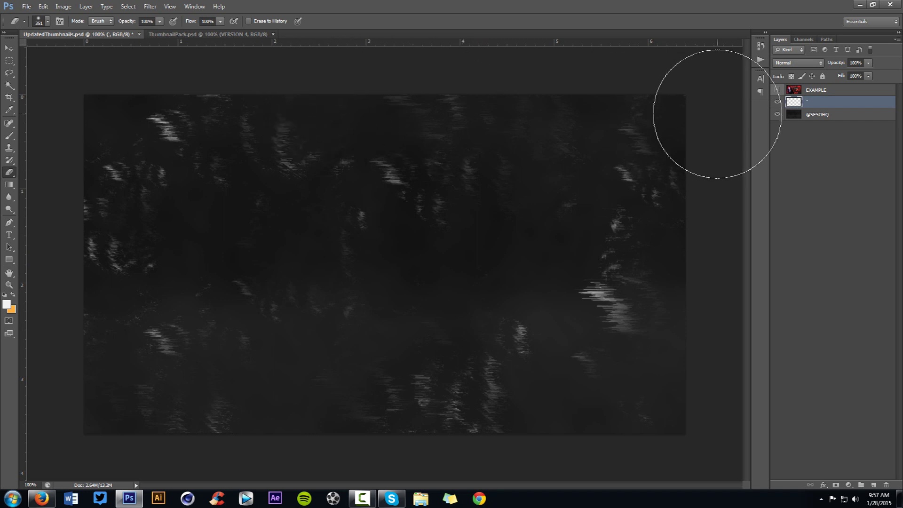
Try Overlay blending, revert to Normal, and lower the texture layer opacity to 35%
click(798, 63)
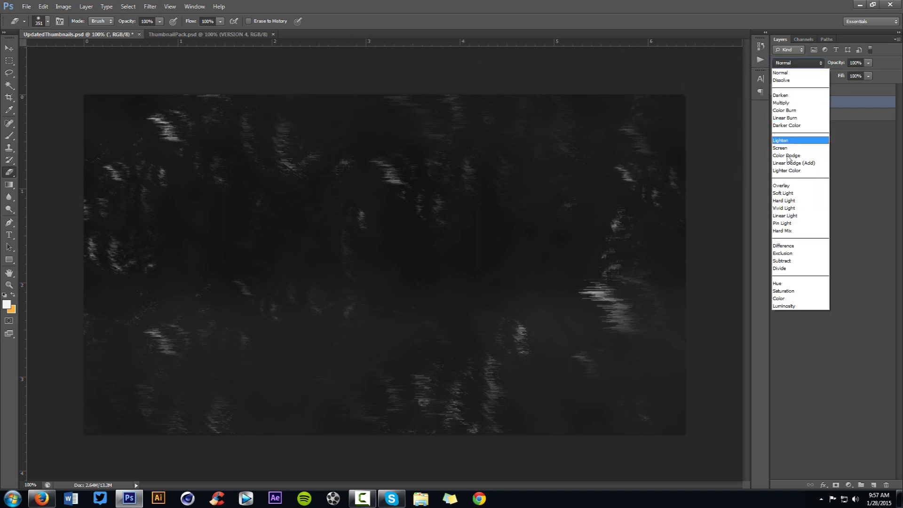
click(787, 184)
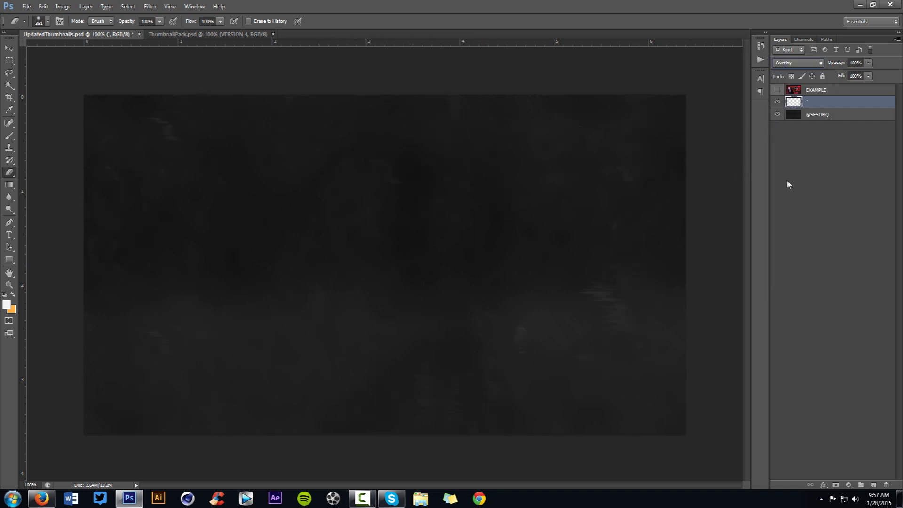
scroll(786, 63, down, 2)
click(786, 62)
click(788, 74)
click(868, 76)
drag(849, 77, 838, 77)
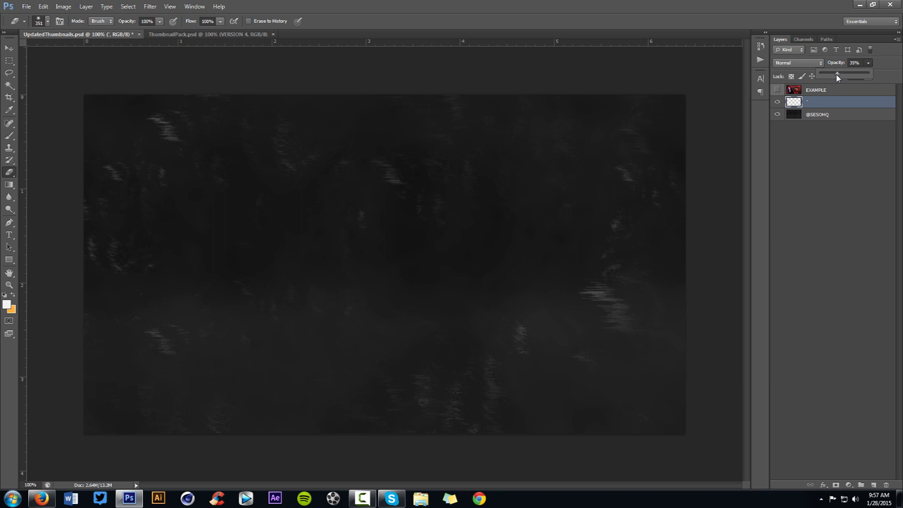
drag(838, 78, 840, 78)
click(835, 102)
Add another new layer, Layer 1, and bring up the brush presets
key(ctrl+shift+n)
key(Return)
key(b)
right_click(469, 260)
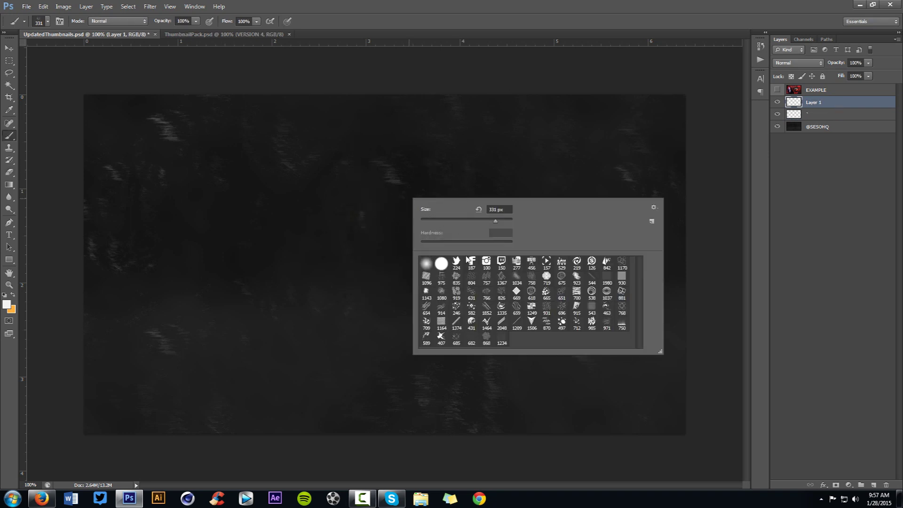
Stamp the 712 glitch brush in white across the canvas, mostly along the left side
double_click(576, 321)
click(658, 400)
click(494, 100)
click(336, 380)
click(473, 255)
click(170, 102)
click(108, 188)
click(202, 224)
click(108, 266)
click(113, 376)
mouse_move(528, 225)
mouse_down()
mouse_move(611, 224)
mouse_move(499, 231)
mouse_up()
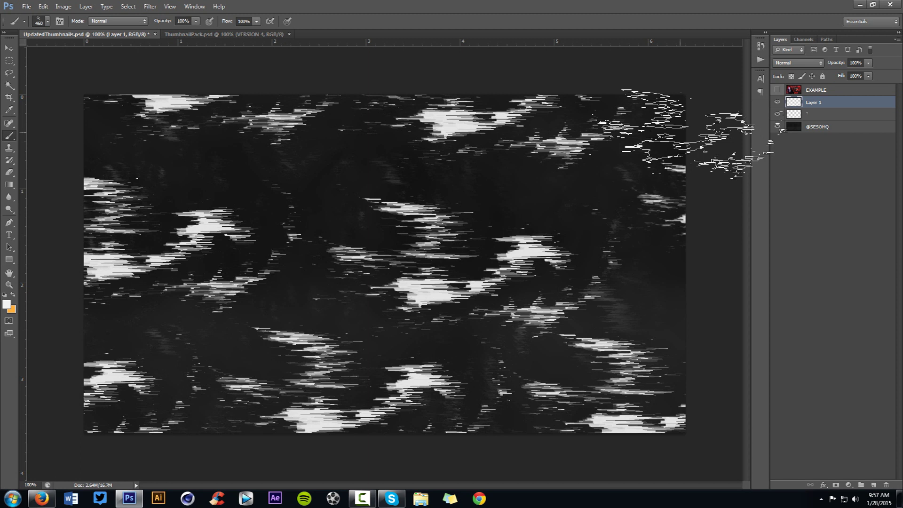
Erase much of the glitch stamps from the left edge to the upper right
key(e)
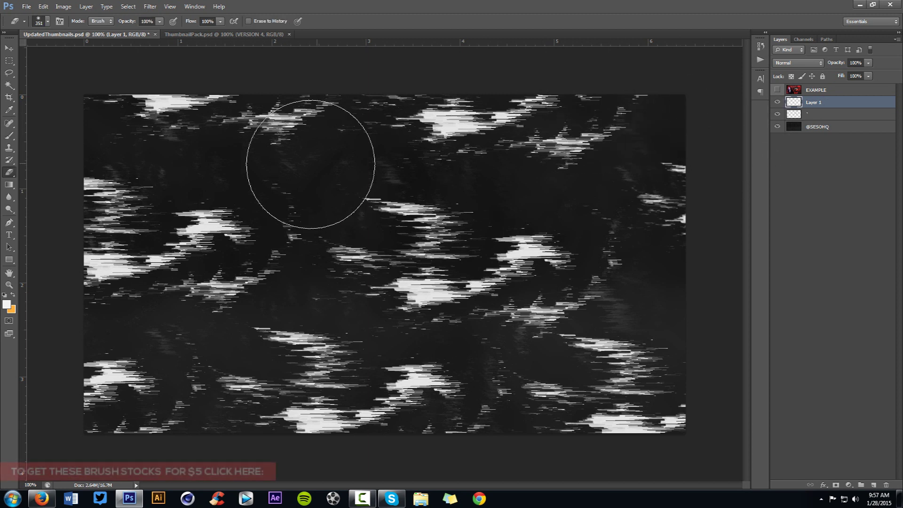
drag(242, 101, 155, 102)
mouse_move(113, 264)
mouse_down()
mouse_move(225, 288)
mouse_move(369, 256)
mouse_move(508, 179)
mouse_move(566, 188)
mouse_move(583, 367)
mouse_move(543, 436)
mouse_move(336, 471)
mouse_move(151, 383)
mouse_move(409, 357)
mouse_move(510, 117)
mouse_move(681, 181)
mouse_move(714, 207)
mouse_up()
mouse_move(172, 161)
mouse_down()
mouse_move(126, 207)
mouse_move(75, 207)
mouse_up()
drag(580, 188, 677, 193)
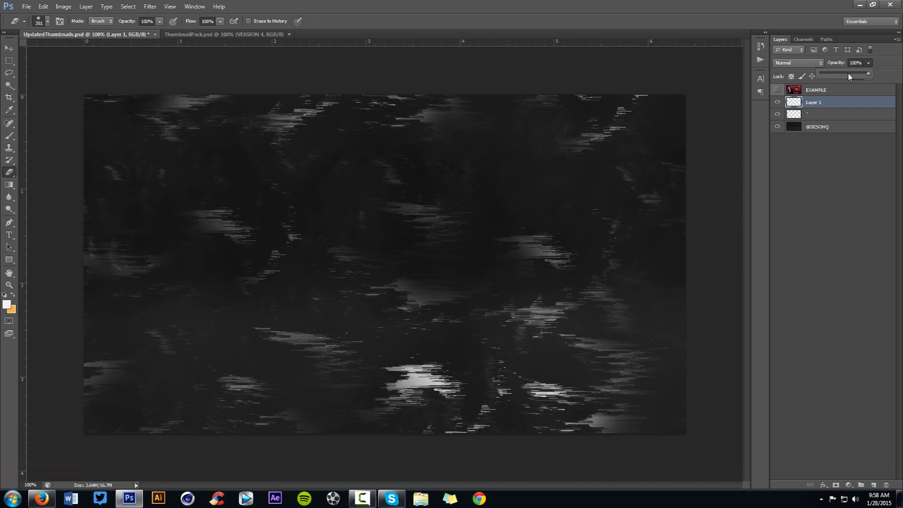
Set Layer 1 to Overlay blend mode and add a new empty Layer 2
drag(848, 76, 837, 74)
click(798, 62)
click(799, 183)
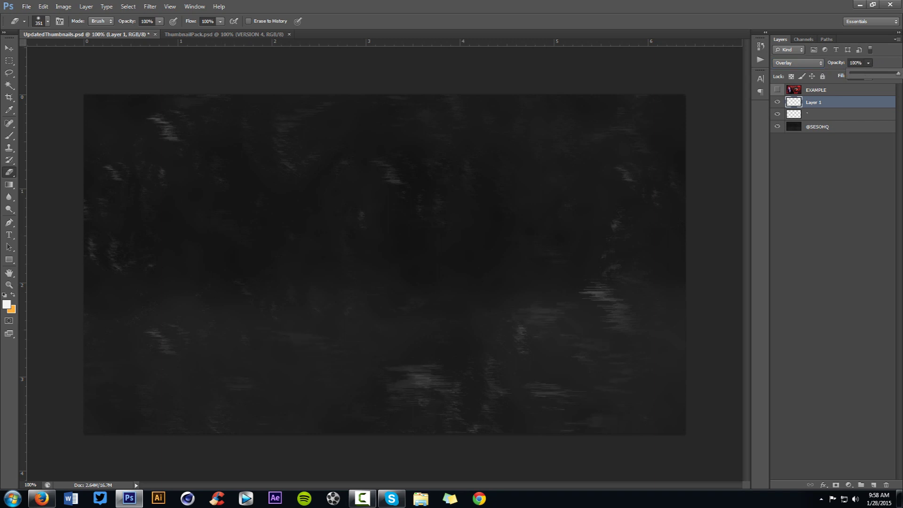
click(778, 102)
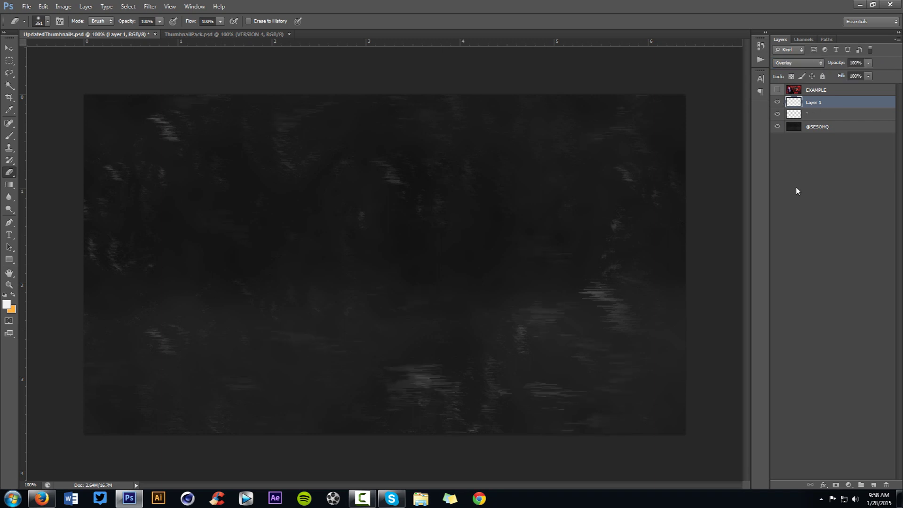
click(873, 484)
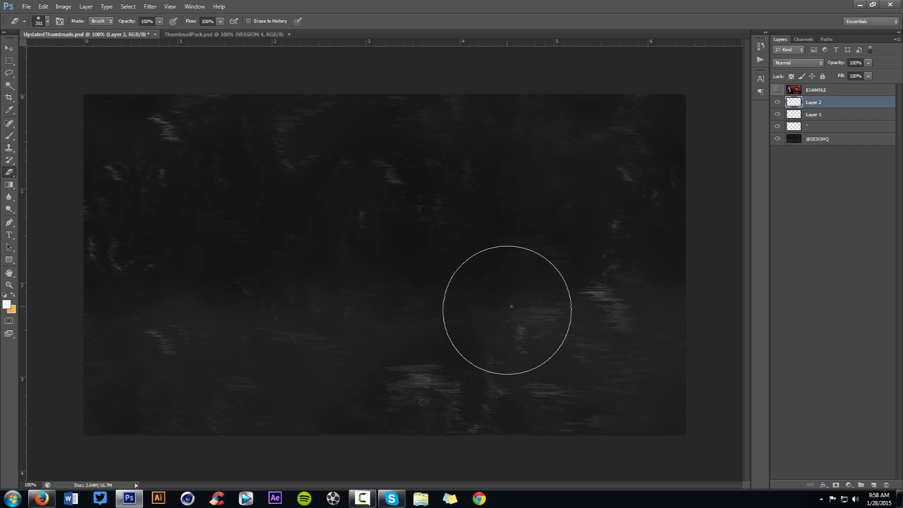
Select the 589 grunge brush tip for painting
right_click(512, 310)
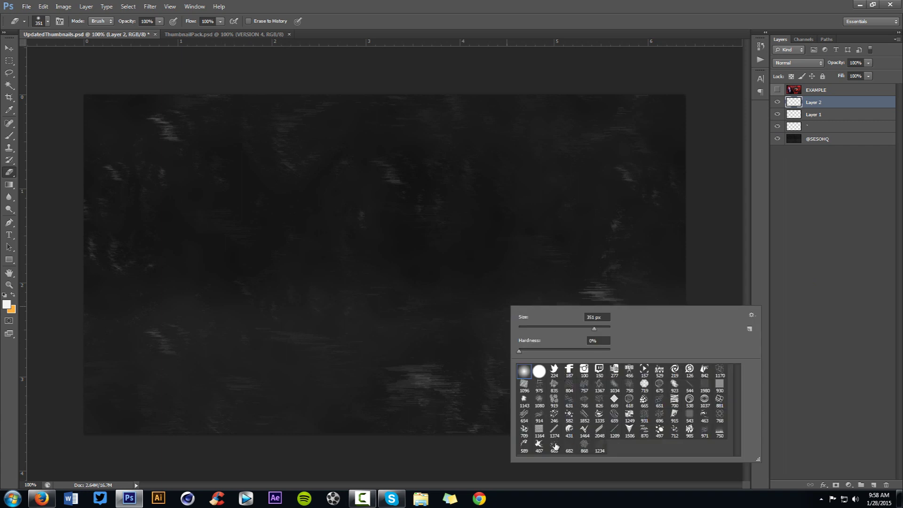
click(524, 444)
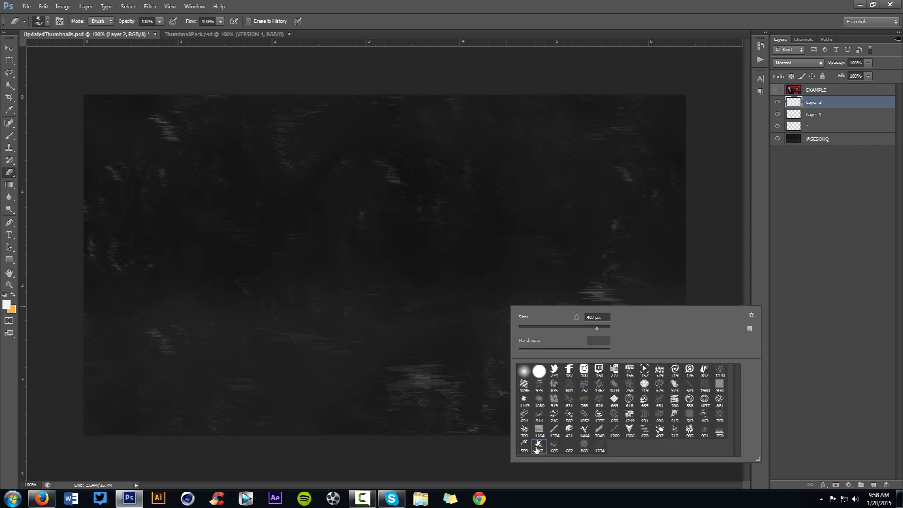
click(294, 378)
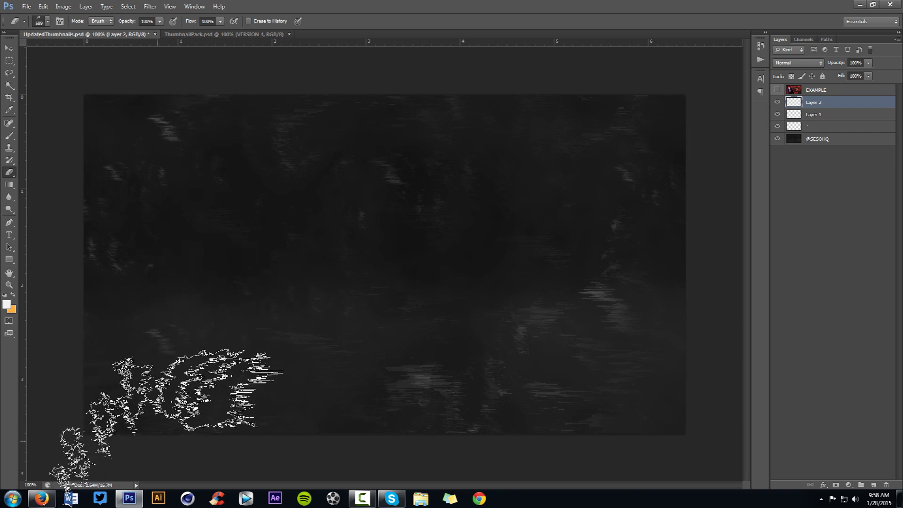
key(b)
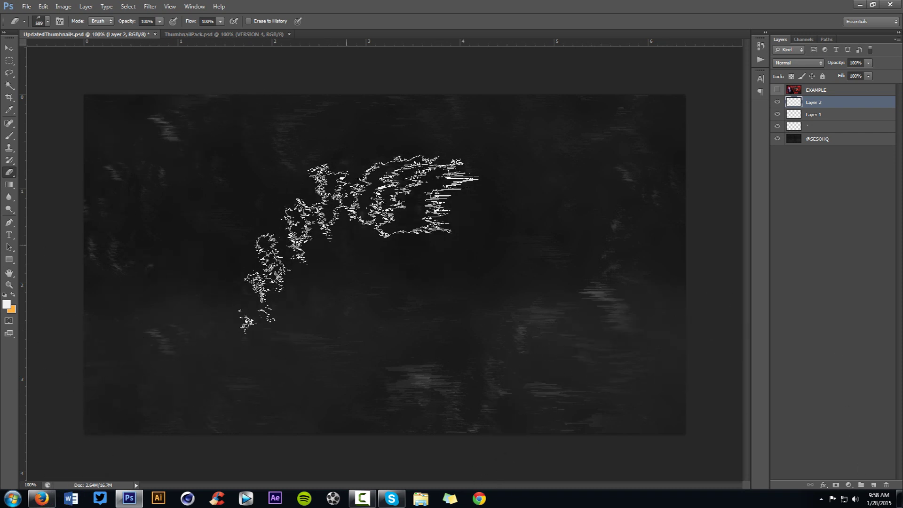
right_click(456, 299)
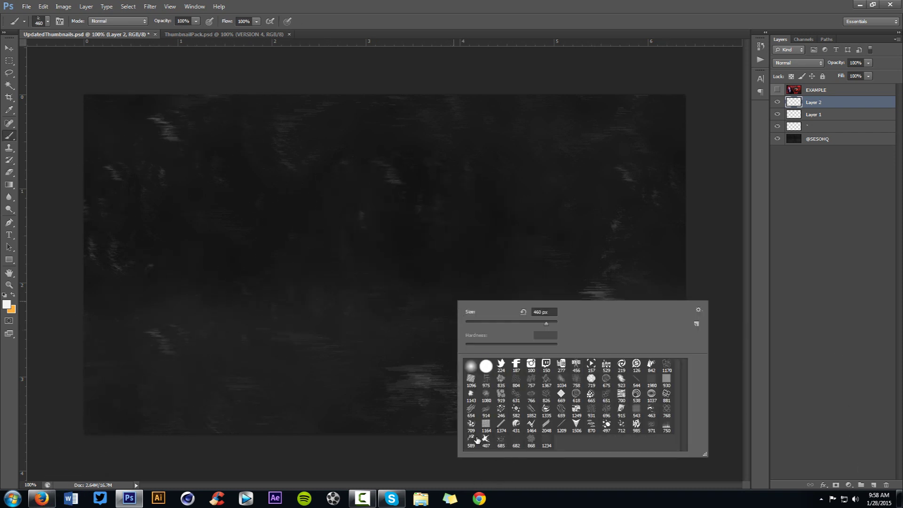
click(471, 439)
Stamp the 589 brush in white at nine spots around the canvas
click(616, 346)
click(572, 166)
click(658, 263)
click(409, 458)
click(380, 166)
click(329, 289)
click(159, 162)
click(113, 341)
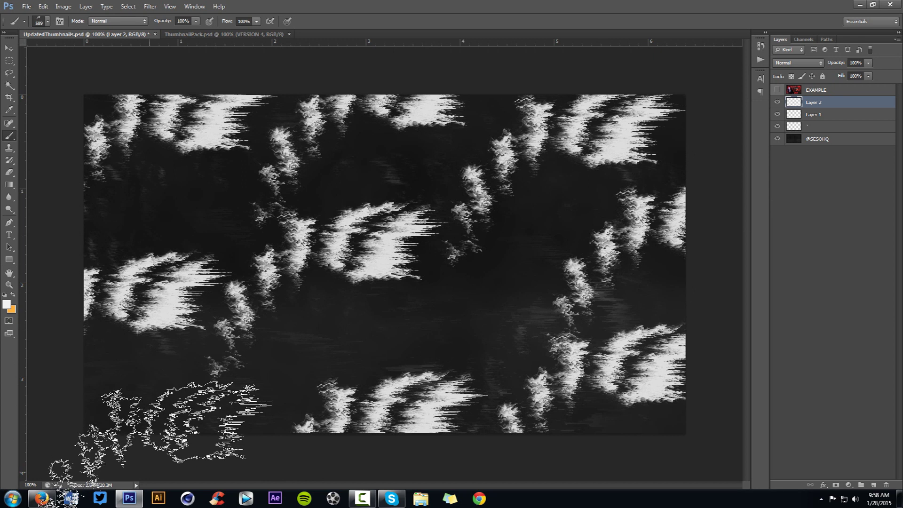
click(159, 435)
Erase the upper-right and central streaks with a soft round eraser of about 359 px
key(e)
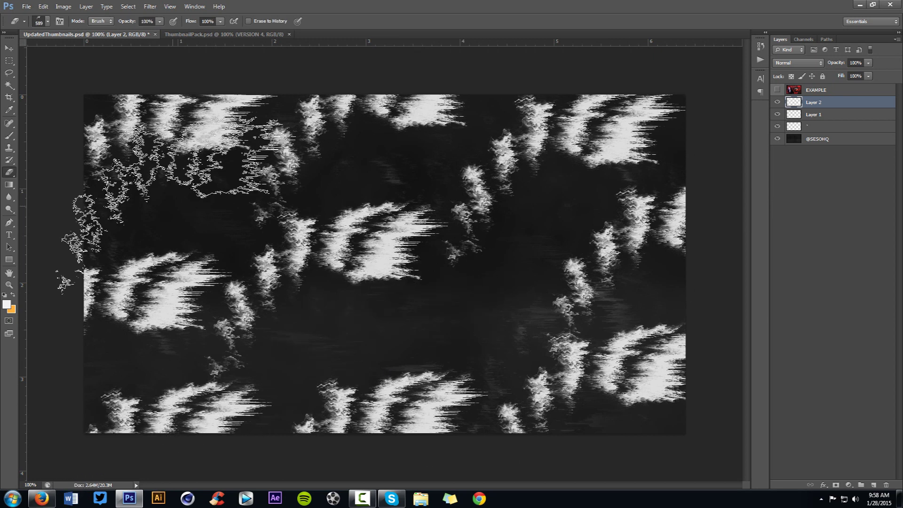
right_click(220, 178)
click(231, 242)
key(Return)
mouse_move(201, 151)
mouse_down()
mouse_move(261, 110)
mouse_move(144, 79)
mouse_move(85, 88)
mouse_move(166, 118)
mouse_move(145, 257)
mouse_move(199, 304)
mouse_move(169, 380)
mouse_move(142, 392)
mouse_move(236, 368)
mouse_move(283, 277)
mouse_move(327, 315)
mouse_move(395, 257)
mouse_move(374, 155)
mouse_move(434, 118)
mouse_up()
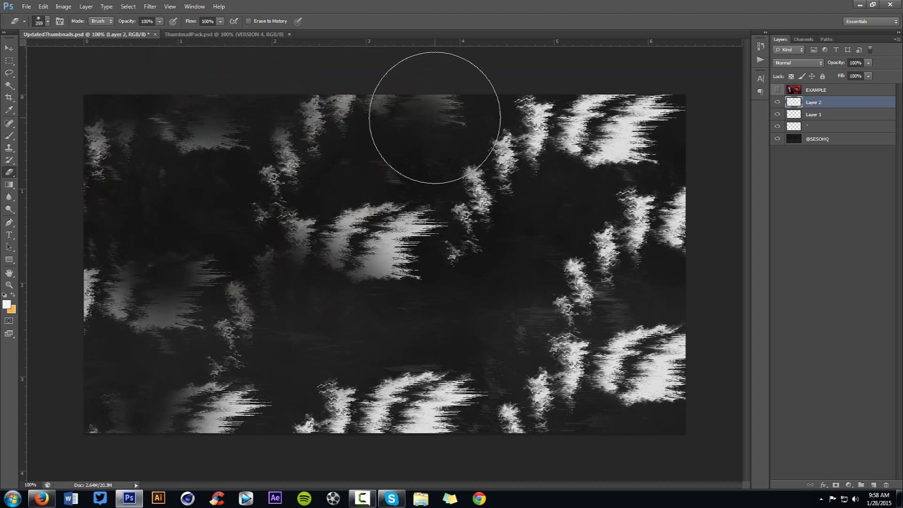
mouse_move(601, 107)
mouse_down()
mouse_move(638, 133)
mouse_move(501, 133)
mouse_move(495, 203)
mouse_move(465, 217)
mouse_move(415, 206)
mouse_move(421, 264)
mouse_move(393, 368)
mouse_move(351, 436)
mouse_move(560, 284)
mouse_move(580, 253)
mouse_move(681, 251)
mouse_move(639, 336)
mouse_move(622, 339)
mouse_move(587, 393)
mouse_move(600, 422)
mouse_move(536, 301)
mouse_move(452, 263)
mouse_move(413, 257)
mouse_move(371, 285)
mouse_move(225, 282)
mouse_move(169, 253)
mouse_move(107, 247)
mouse_move(54, 300)
mouse_move(38, 285)
mouse_move(184, 217)
mouse_move(753, 84)
mouse_up()
Blend Layer 2 as Overlay and briefly compare against the EXAMPLE thumbnail
click(789, 49)
click(814, 62)
click(812, 75)
click(798, 63)
key(Escape)
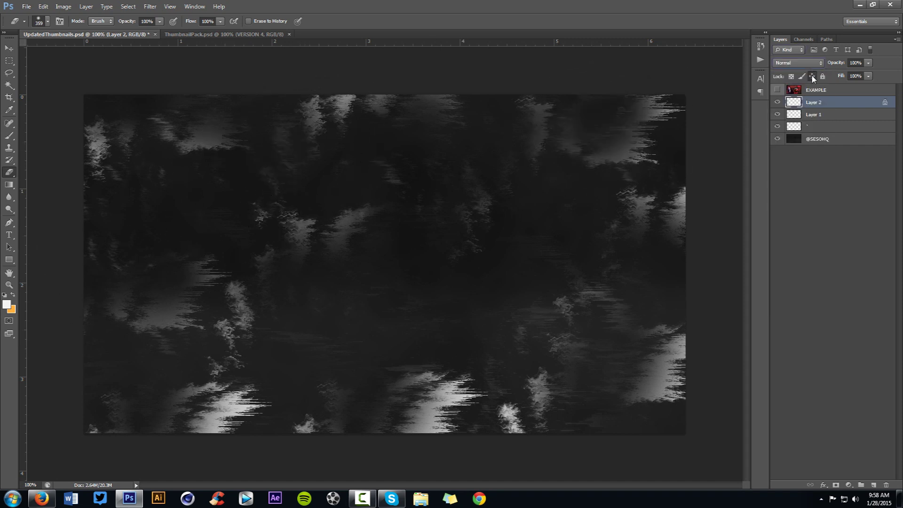
click(811, 76)
click(798, 62)
click(794, 170)
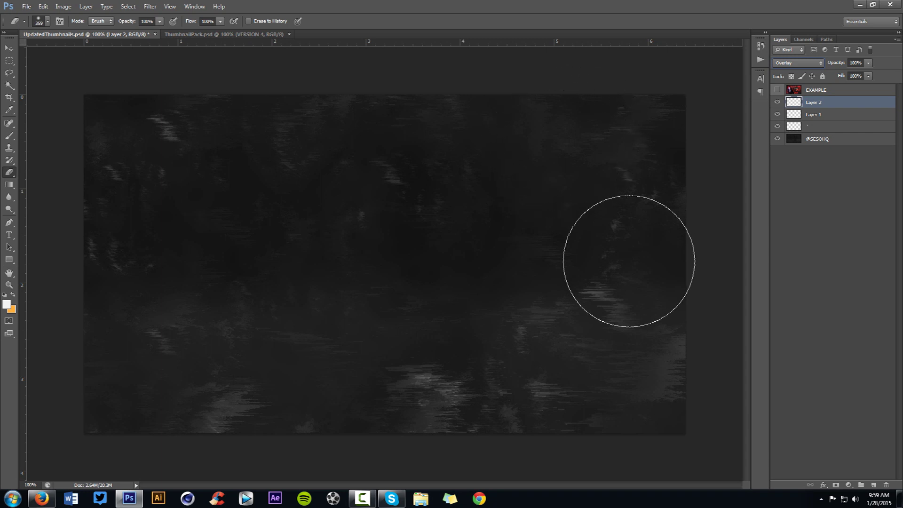
click(776, 89)
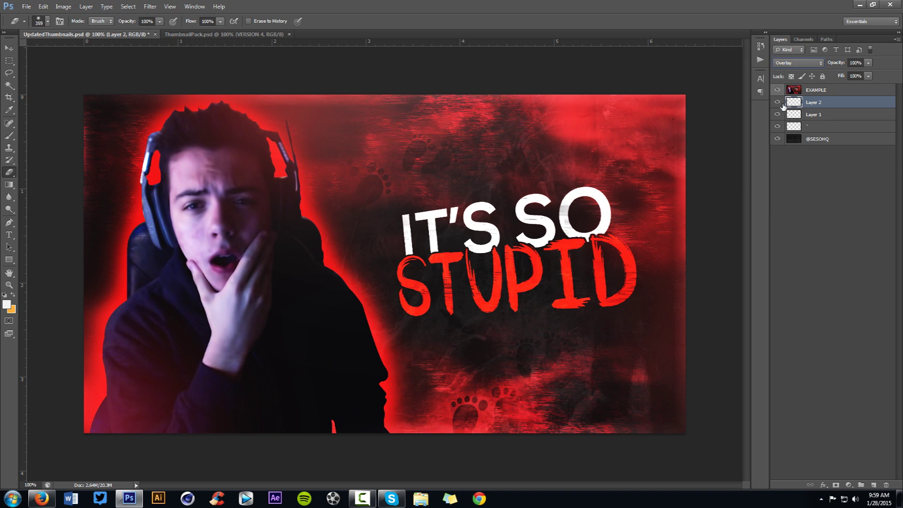
click(778, 89)
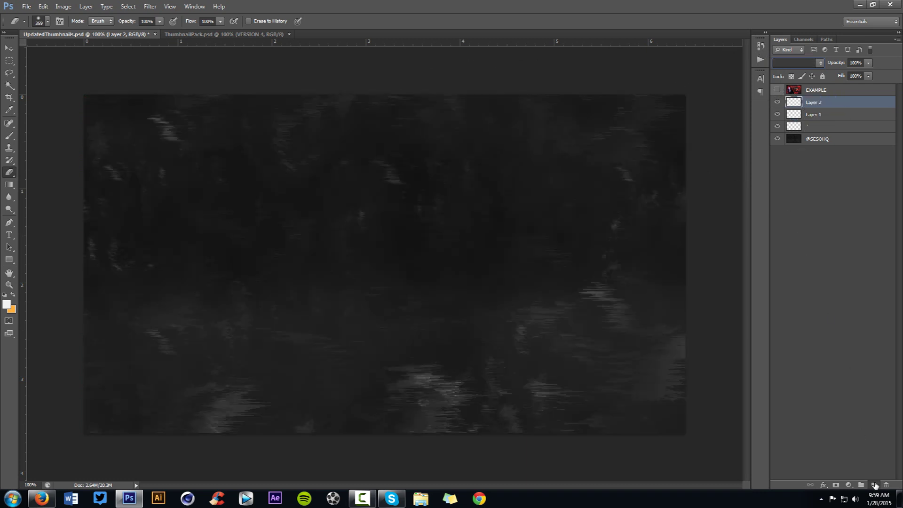
click(873, 485)
click(813, 118)
shift+click(814, 153)
key(ctrl+g)
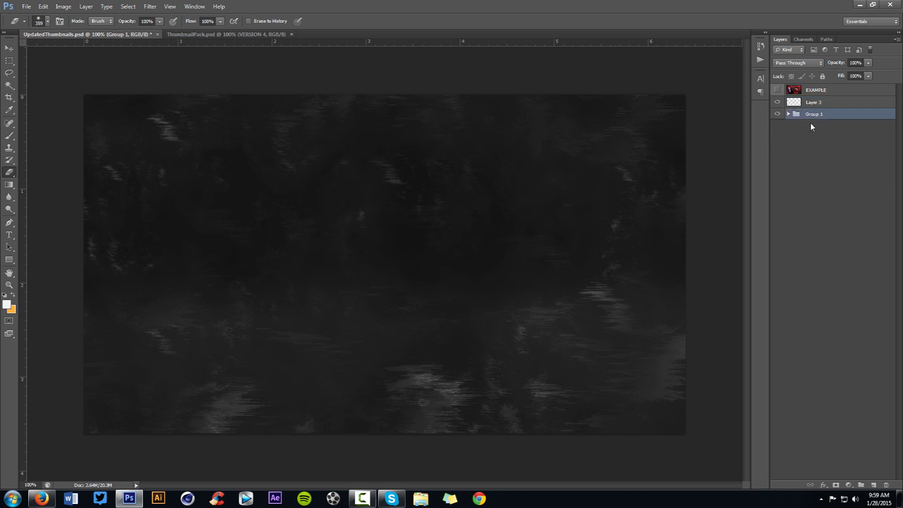
double_click(813, 114)
text(texture)
key(Return)
click(818, 102)
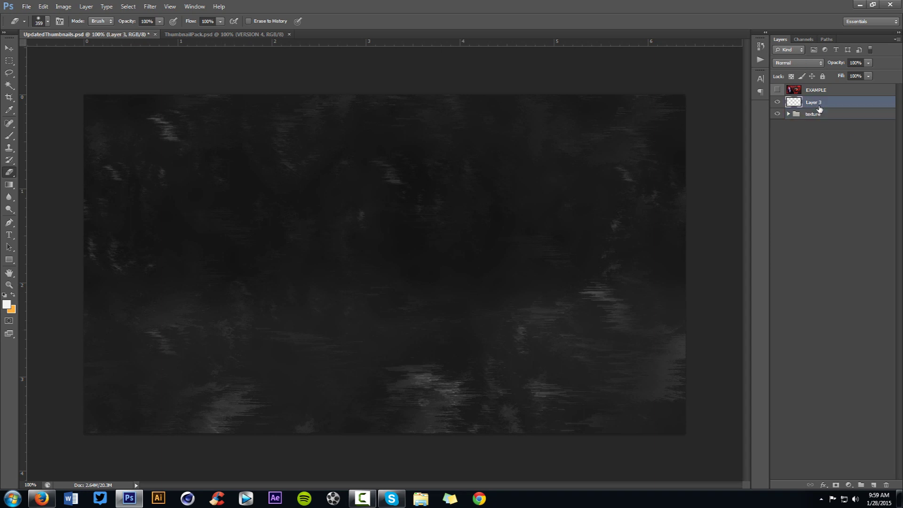
Pick the 407 px splatter brush tip
key(b)
right_click(327, 244)
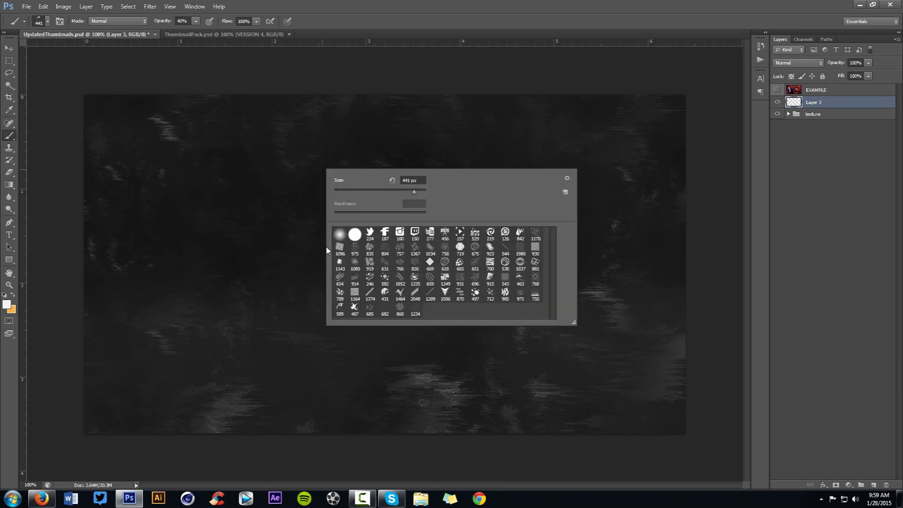
click(355, 314)
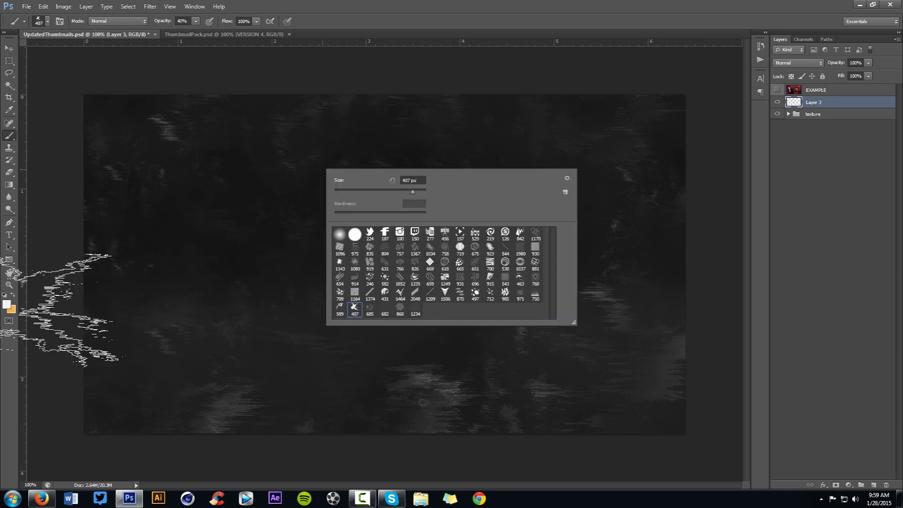
key(Return)
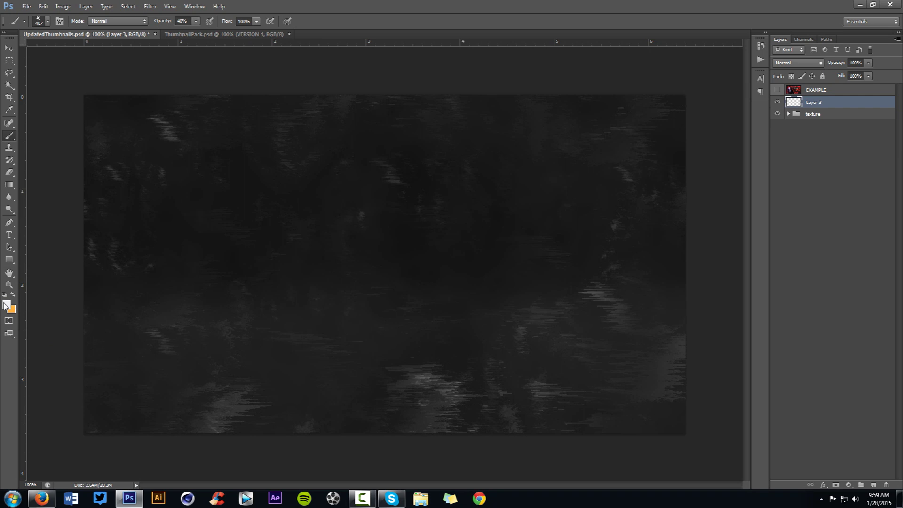
Set the foreground colour to pure red ff0000
click(7, 305)
click(441, 198)
drag(455, 304, 461, 324)
drag(440, 209, 428, 184)
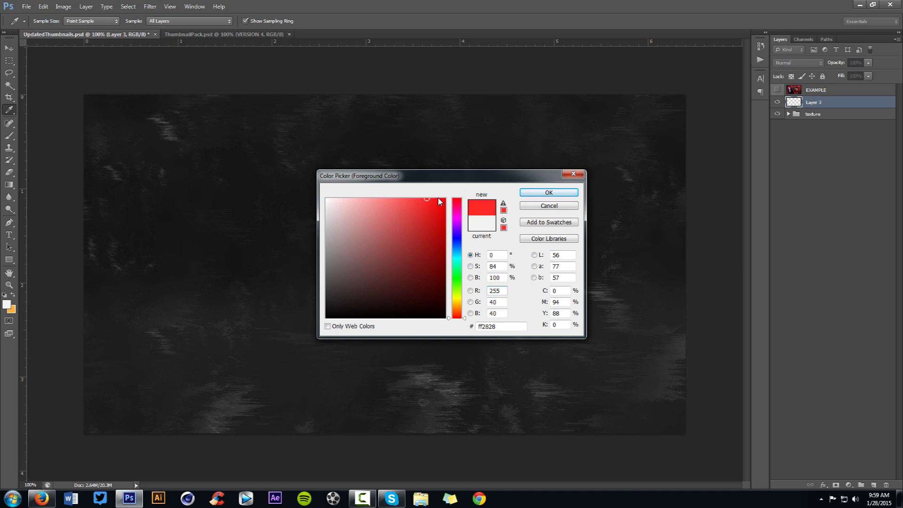
mouse_move(439, 198)
mouse_down()
mouse_move(457, 180)
mouse_move(422, 187)
mouse_up()
click(548, 193)
Paint red splatters on Layer 3 around the edges, corners and centre of the canvas
key(b)
click(172, 112)
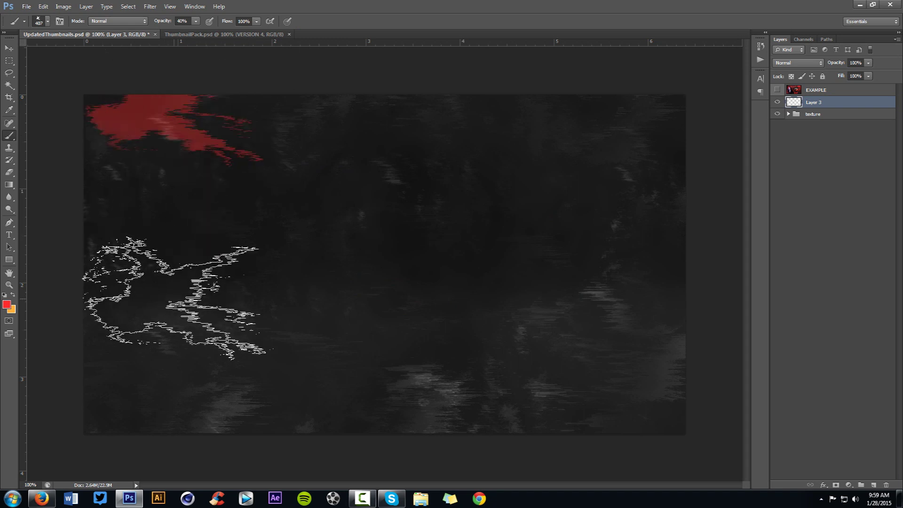
key(ctrl+z)
key(alt+bracketleft)
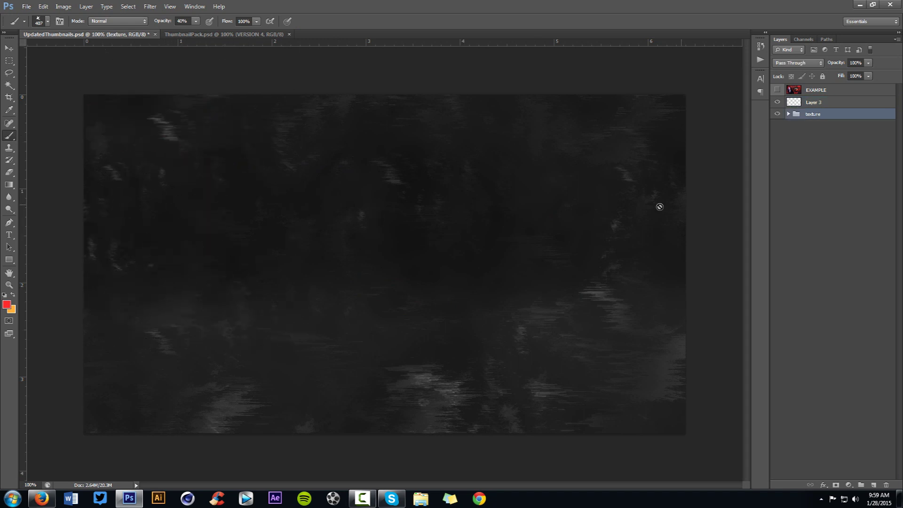
click(849, 100)
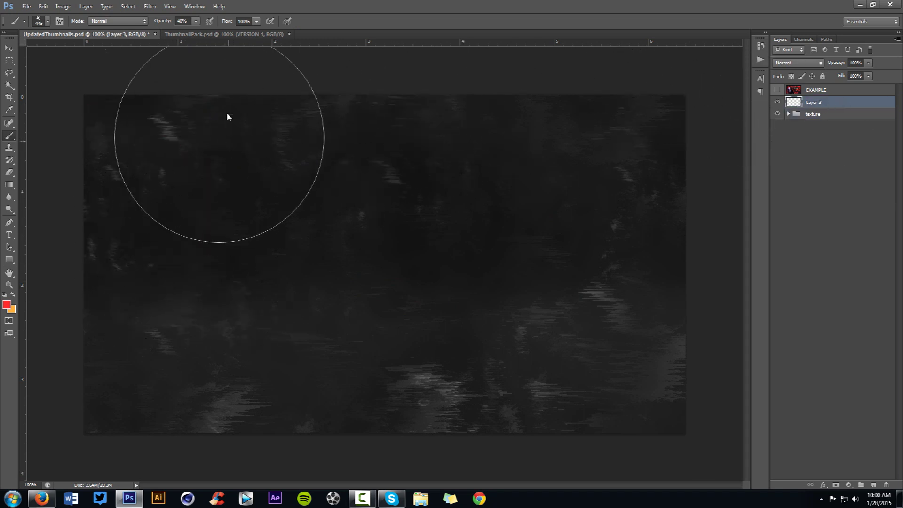
click(219, 141)
click(105, 329)
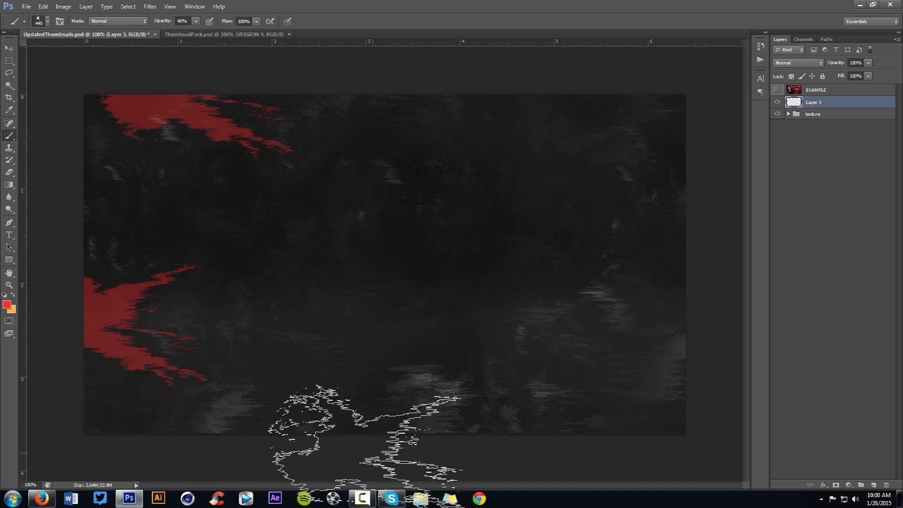
click(372, 451)
click(430, 100)
click(704, 154)
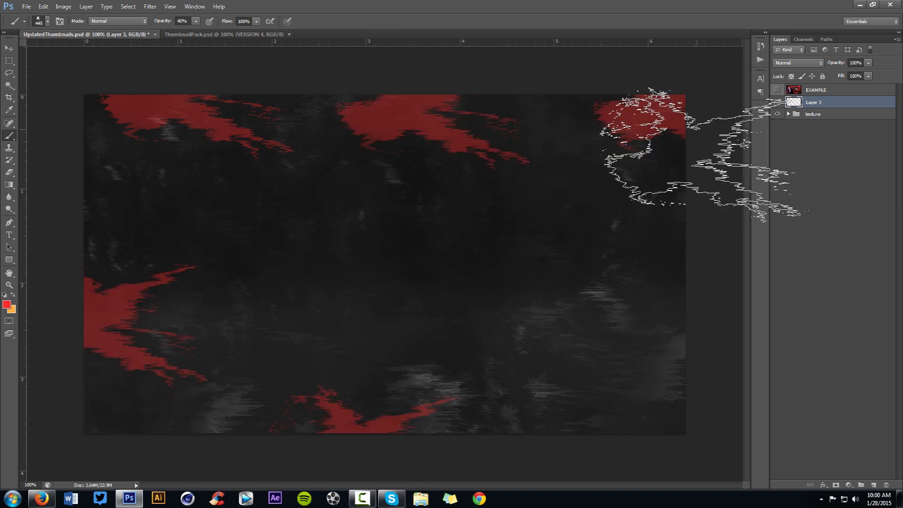
click(710, 311)
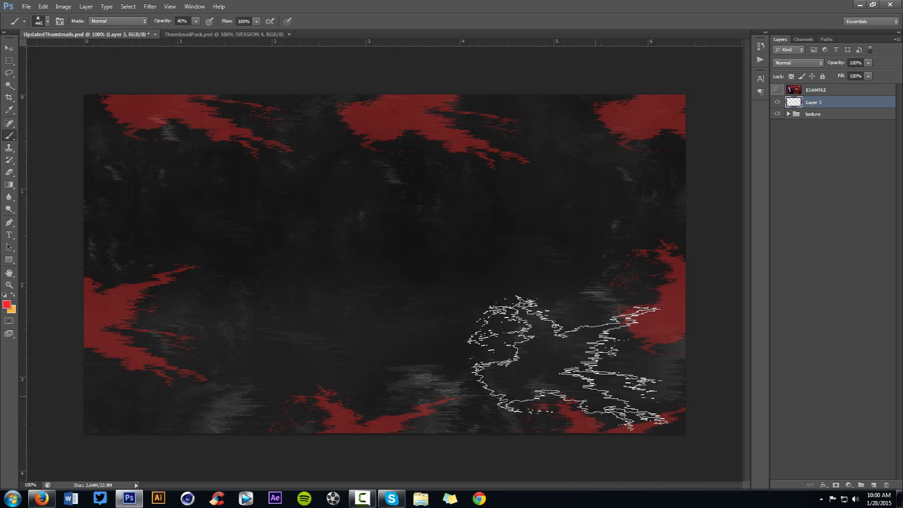
click(380, 264)
Fade parts of the top-left and central red splatters with the eraser
key(e)
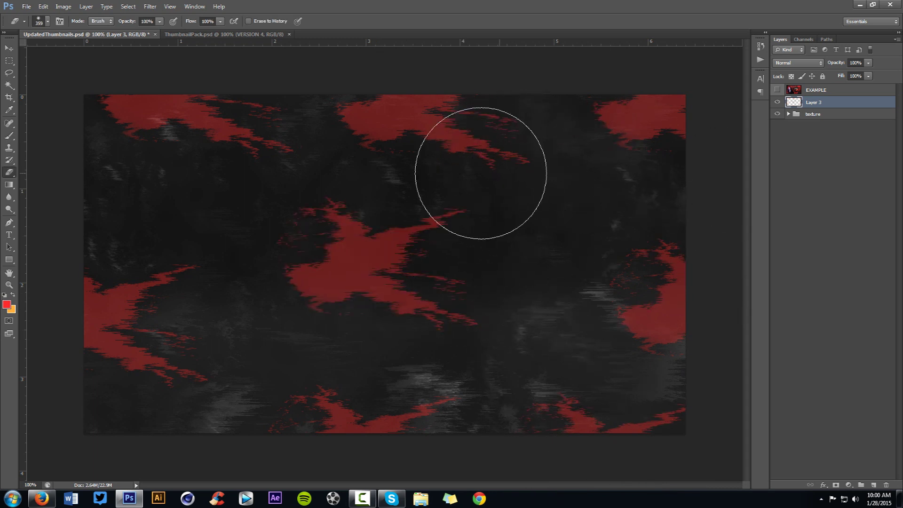
click(238, 82)
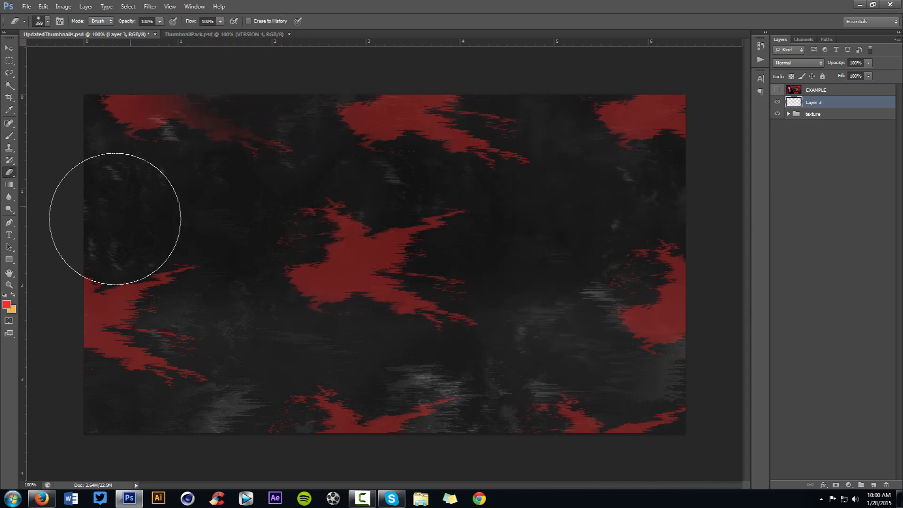
mouse_move(292, 182)
mouse_down()
mouse_move(461, 200)
mouse_move(419, 181)
mouse_move(594, 165)
mouse_move(675, 186)
mouse_move(556, 165)
mouse_move(312, 107)
mouse_up()
mouse_move(569, 238)
mouse_down()
mouse_move(563, 375)
mouse_move(423, 363)
mouse_move(338, 322)
mouse_move(618, 401)
mouse_move(556, 334)
mouse_move(457, 323)
mouse_move(553, 312)
mouse_up()
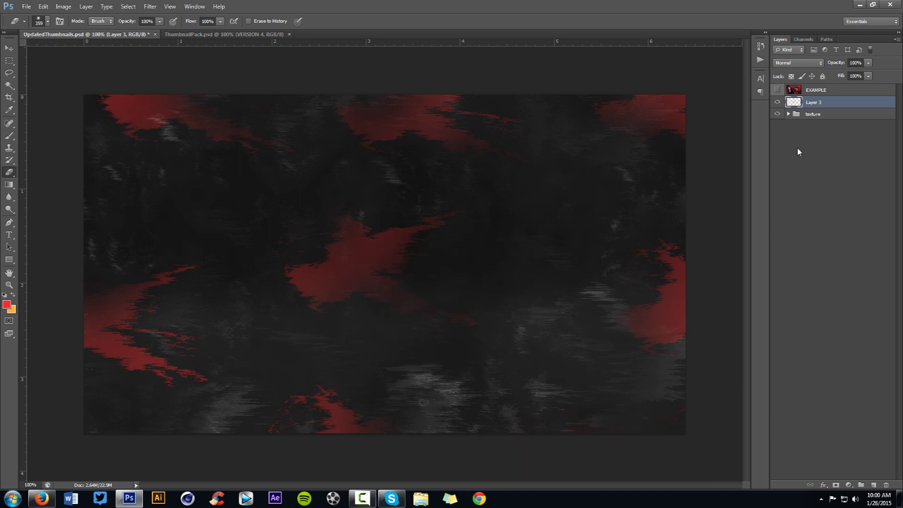
Blend Layer 3 as Vivid Light at 58% opacity
click(794, 63)
click(785, 211)
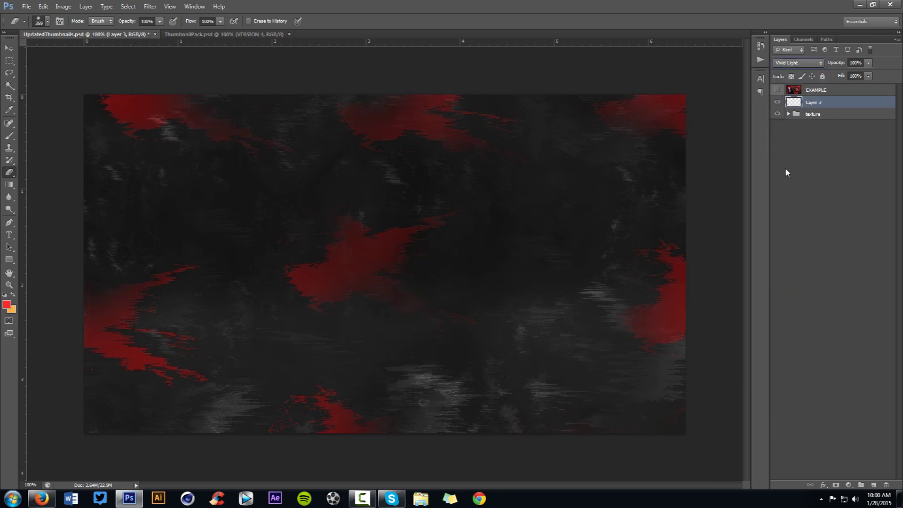
click(868, 62)
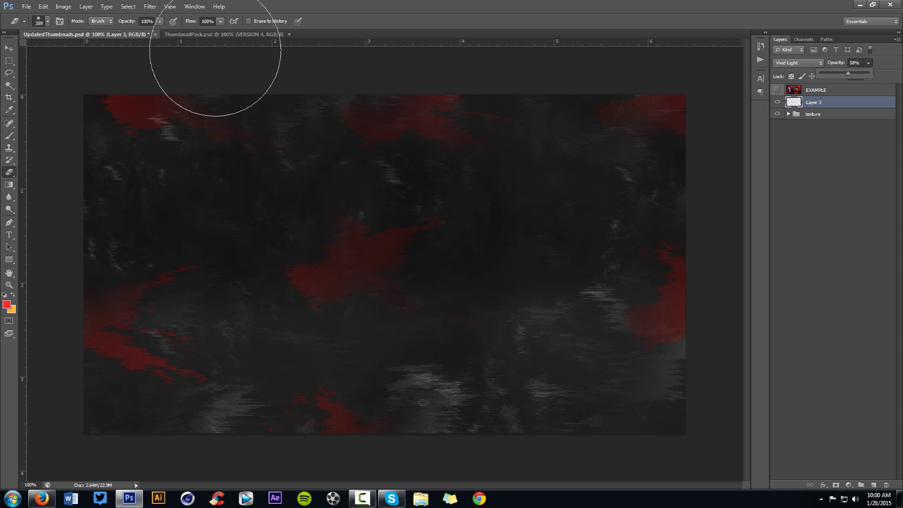
Apply a Gaussian Blur of radius 3.8 to the red splatters
click(150, 6)
mouse_move(159, 101)
click(295, 173)
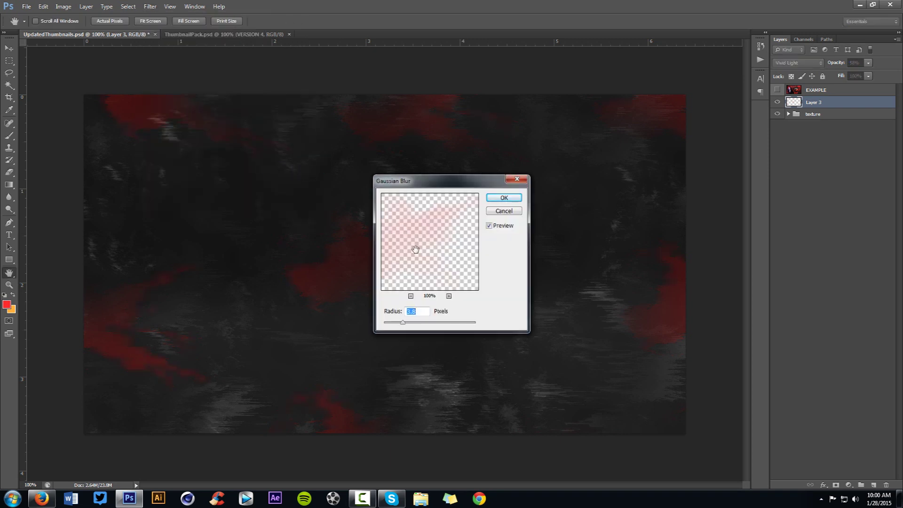
click(503, 201)
key(e)
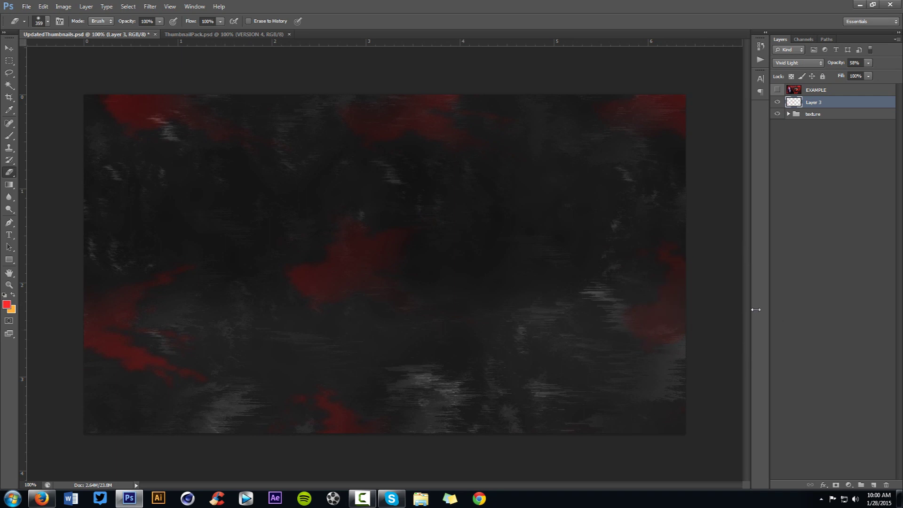
key(v)
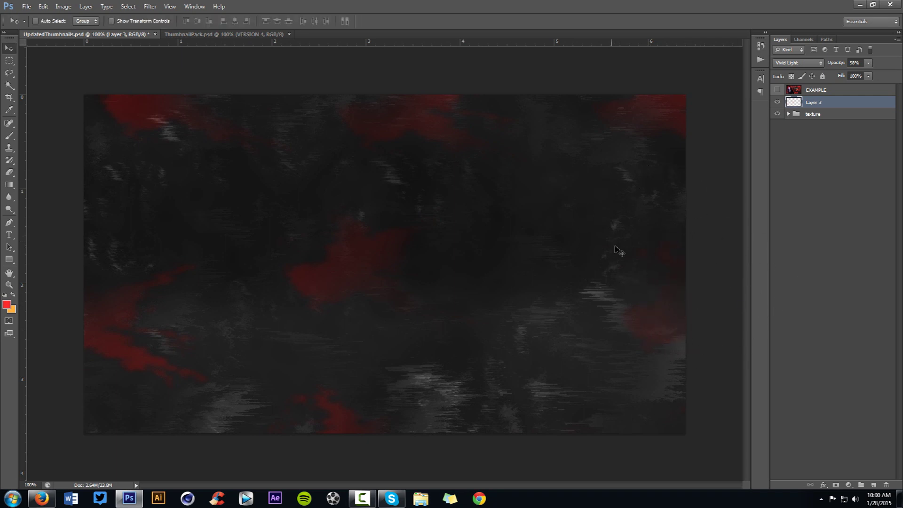
On a new layer, paint red streaks with the 685 px splatter brush, then fainter ones at 569 px
click(872, 484)
key(b)
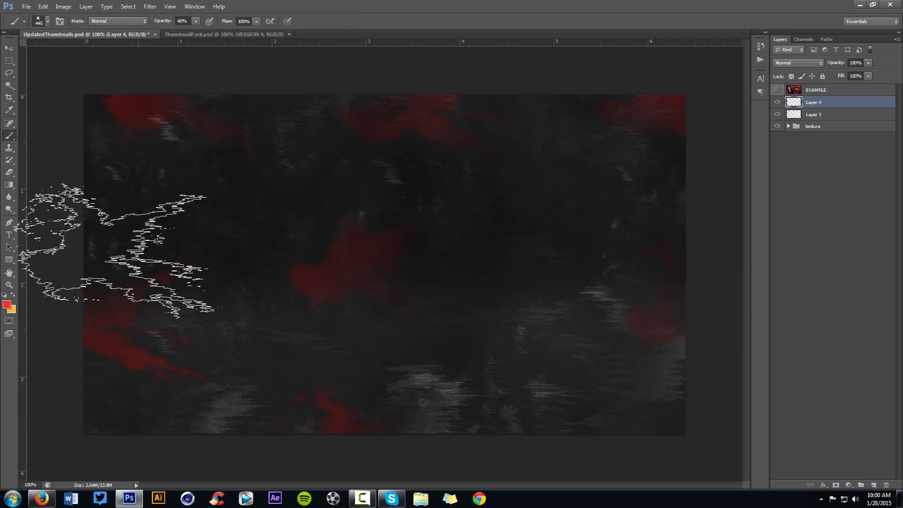
right_click(191, 281)
click(175, 392)
mouse_move(150, 210)
mouse_down()
mouse_move(165, 157)
mouse_move(134, 150)
mouse_move(257, 272)
mouse_move(391, 356)
mouse_move(322, 398)
mouse_move(253, 395)
mouse_move(337, 353)
mouse_move(376, 100)
mouse_move(582, 418)
mouse_move(659, 169)
mouse_move(672, 144)
mouse_up()
drag(486, 276, 458, 276)
drag(403, 202, 362, 258)
Soften Layer 4 with a 3.8-pixel Gaussian Blur
click(157, 7)
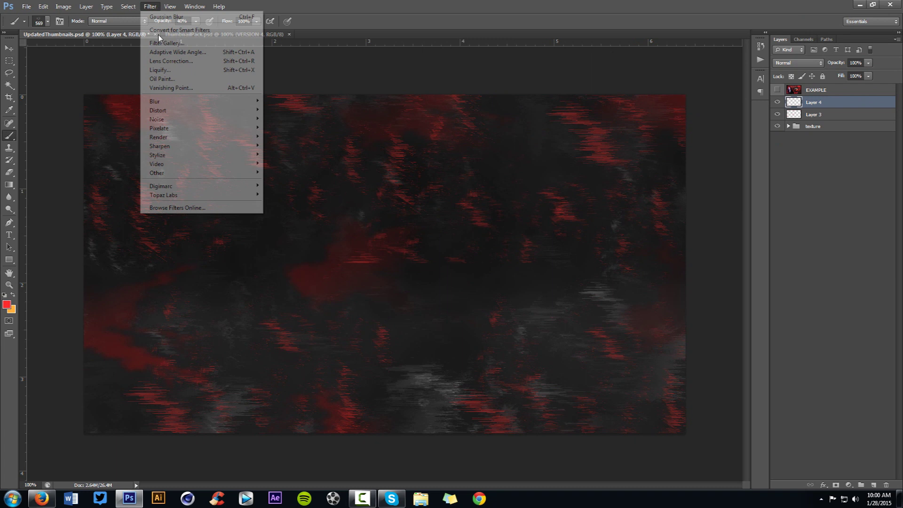
mouse_move(165, 105)
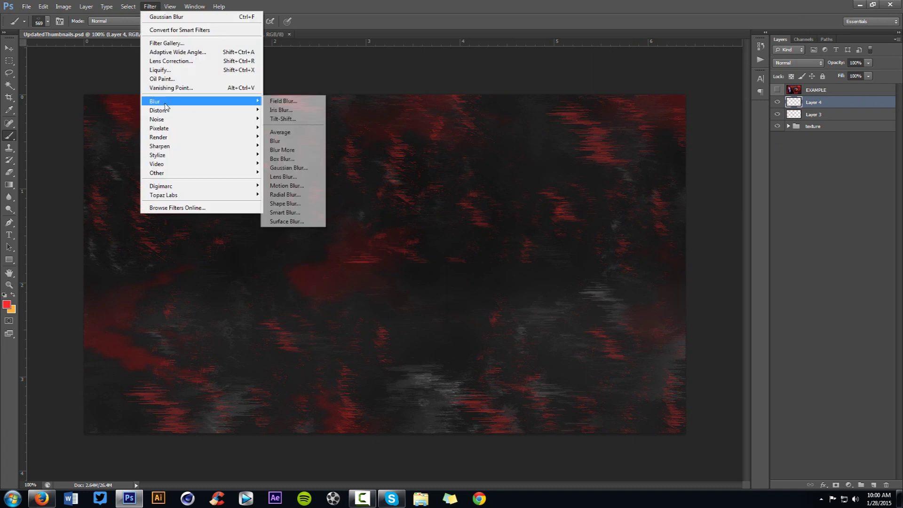
click(301, 168)
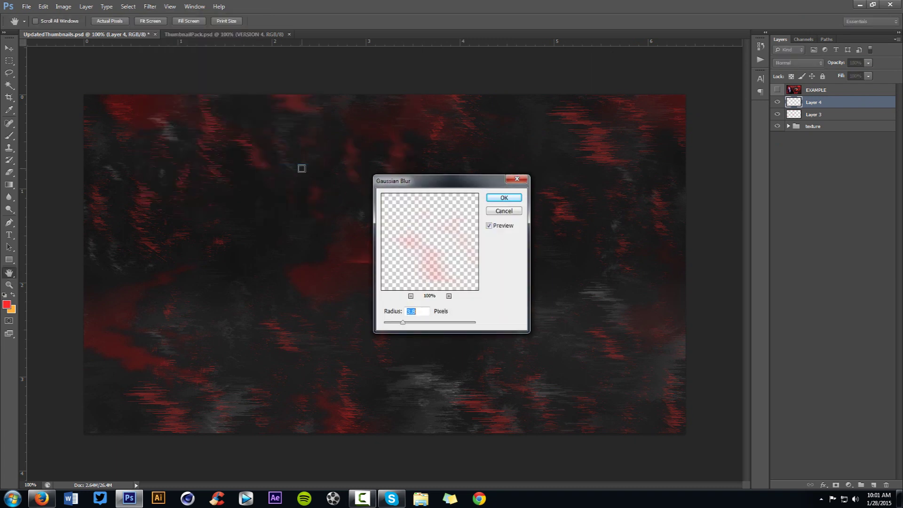
click(504, 198)
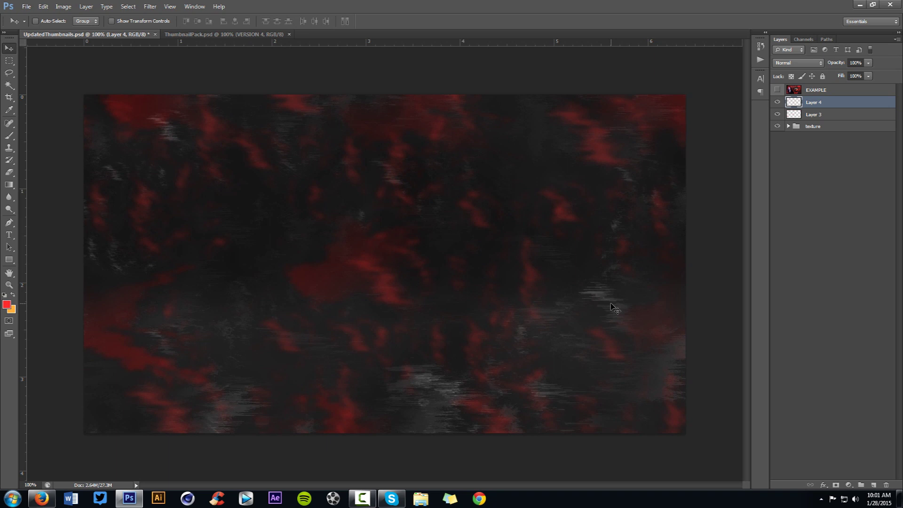
Set Layer 4 to Vivid Light at 49% opacity and compare it against the EXAMPLE thumbnail
click(799, 66)
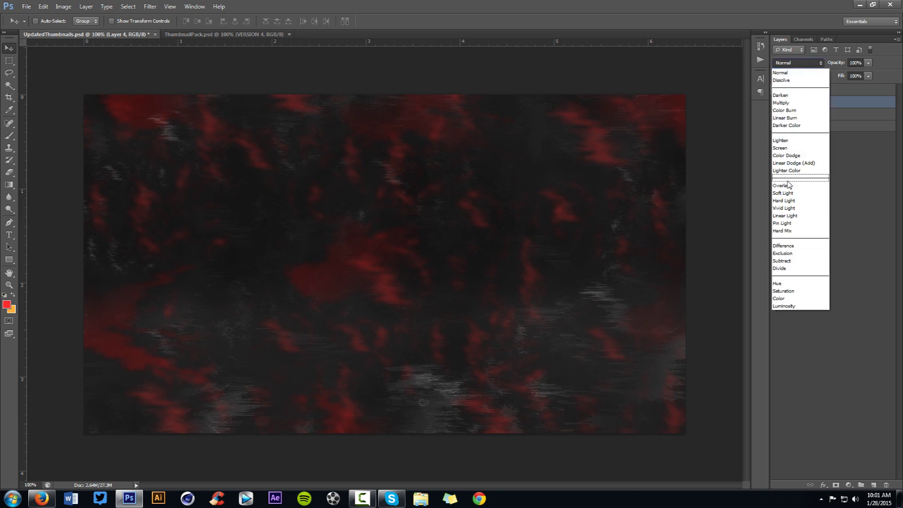
click(799, 199)
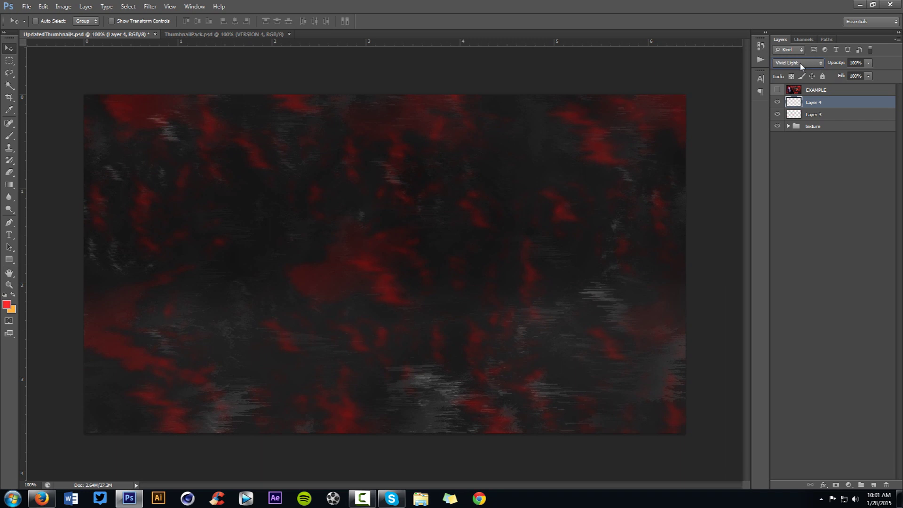
click(868, 63)
drag(868, 74, 841, 74)
click(777, 89)
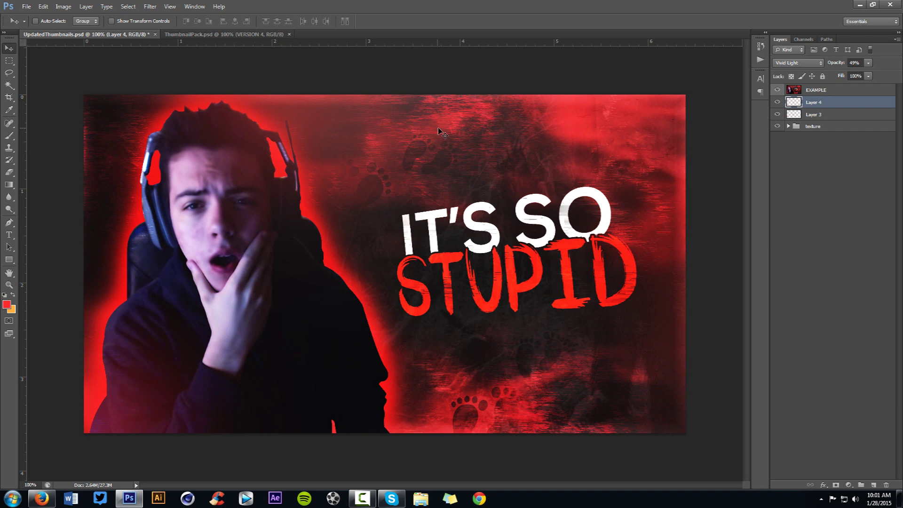
click(777, 102)
Hide EXAMPLE, add Layer 5 and load a soft round brush at about 821 px
click(776, 102)
click(776, 89)
click(870, 483)
key(b)
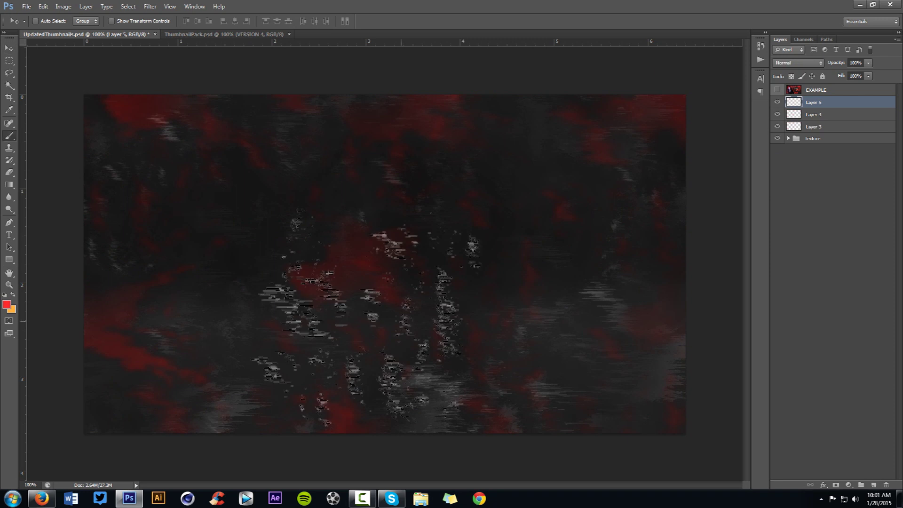
right_click(343, 334)
double_click(343, 335)
mouse_move(157, 322)
mouse_down()
mouse_move(234, 334)
mouse_move(203, 335)
mouse_up()
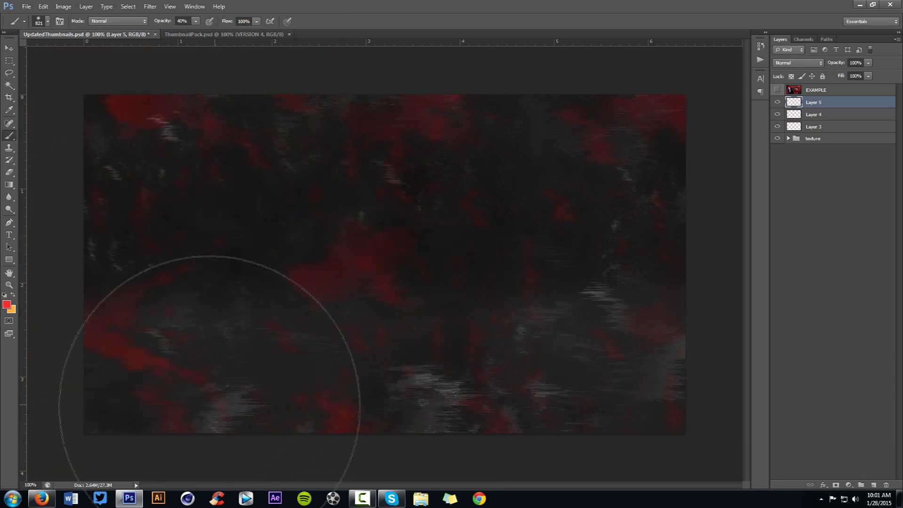
Paint soft red glows at the lower-left, top centre and lower-right, then set Layer 5 to 71% opacity
click(208, 393)
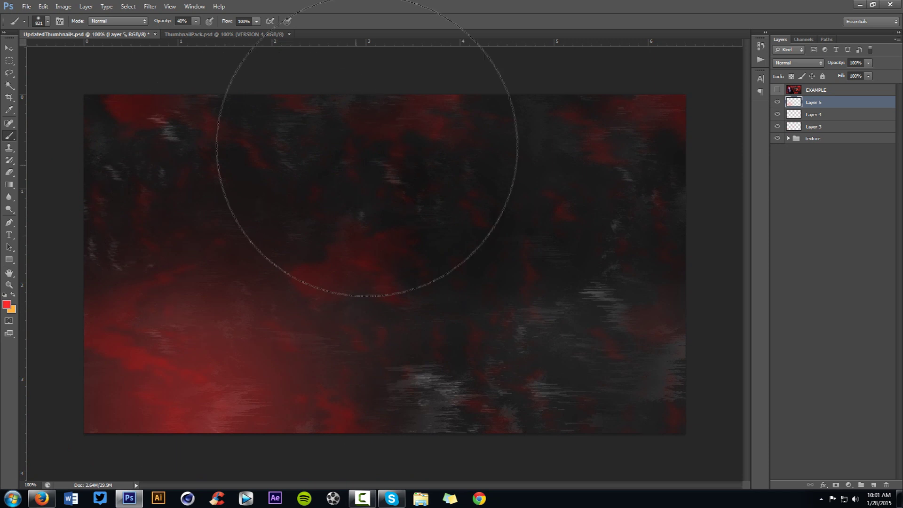
drag(383, 47, 459, 75)
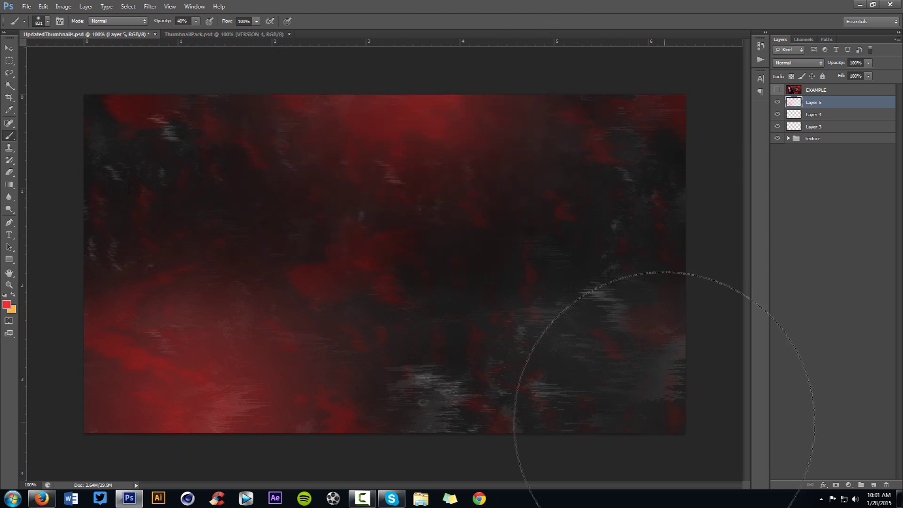
click(685, 432)
drag(869, 63, 857, 78)
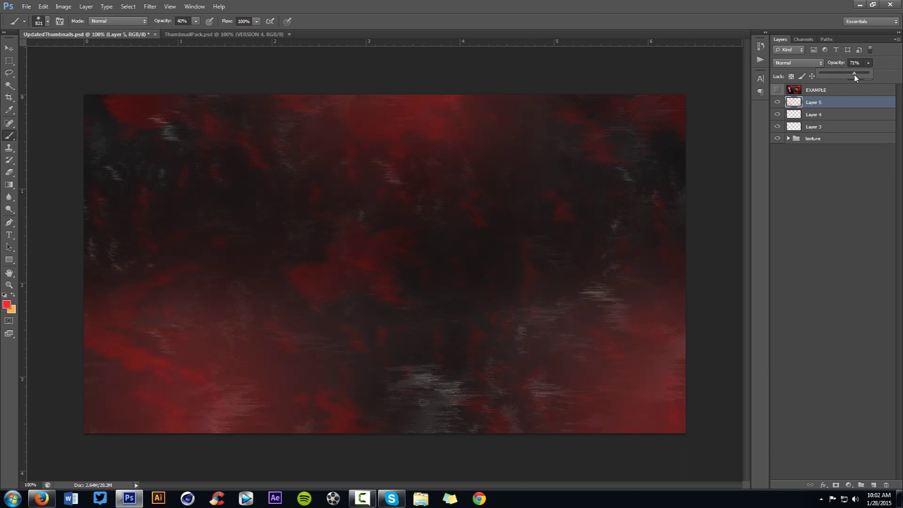
click(779, 91)
Check the result against the EXAMPLE thumbnail, then hide it again
click(778, 91)
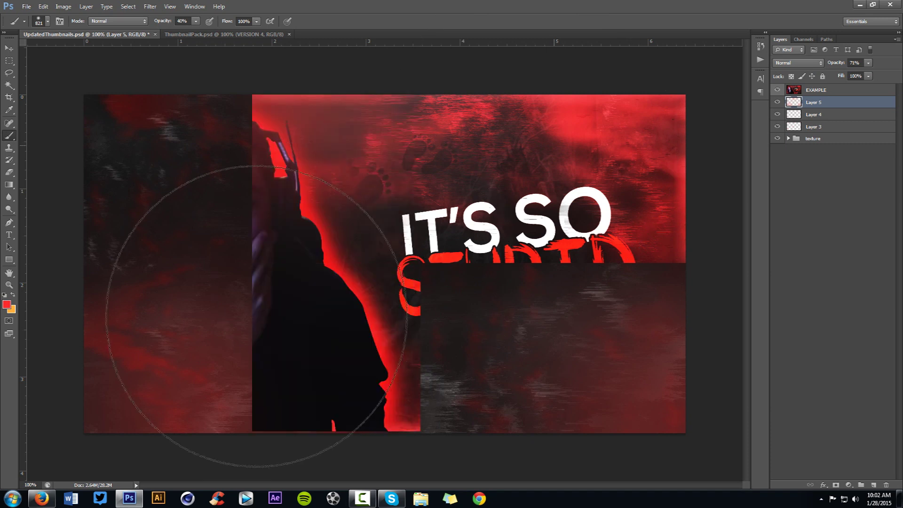
key(v)
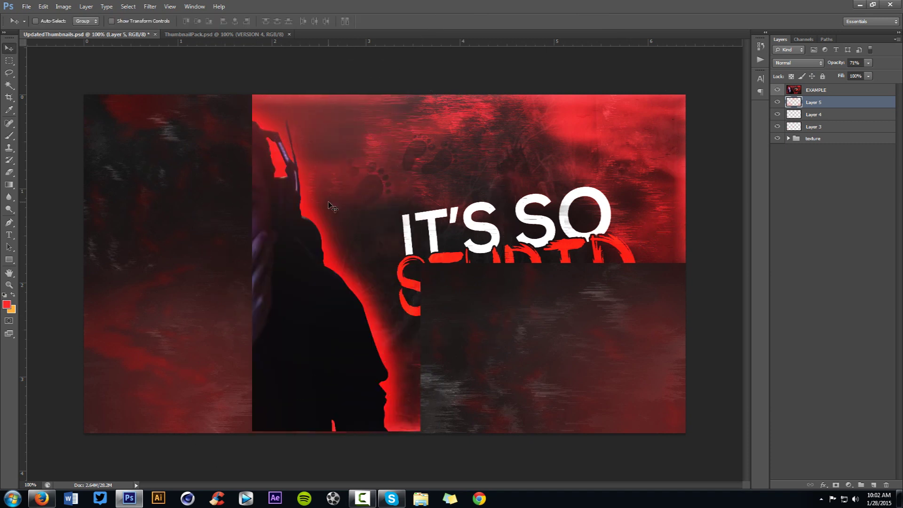
scroll(499, 152, down, 3)
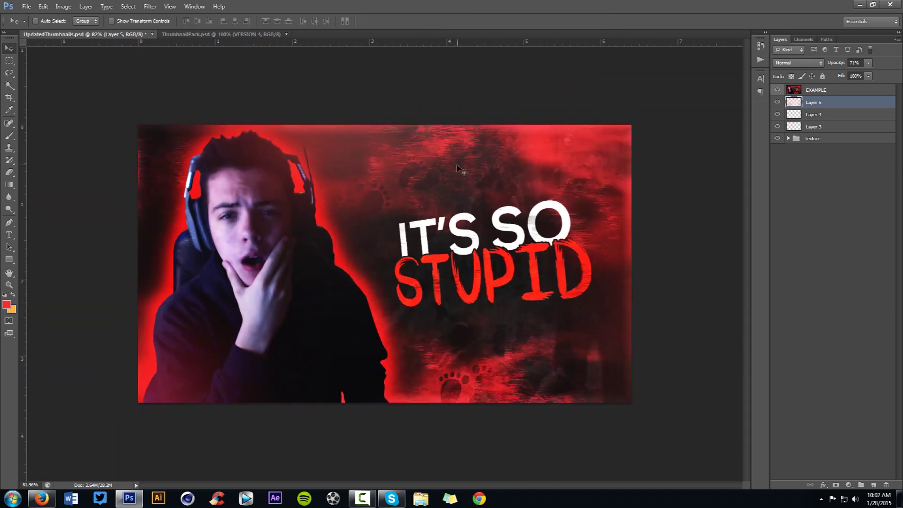
click(777, 90)
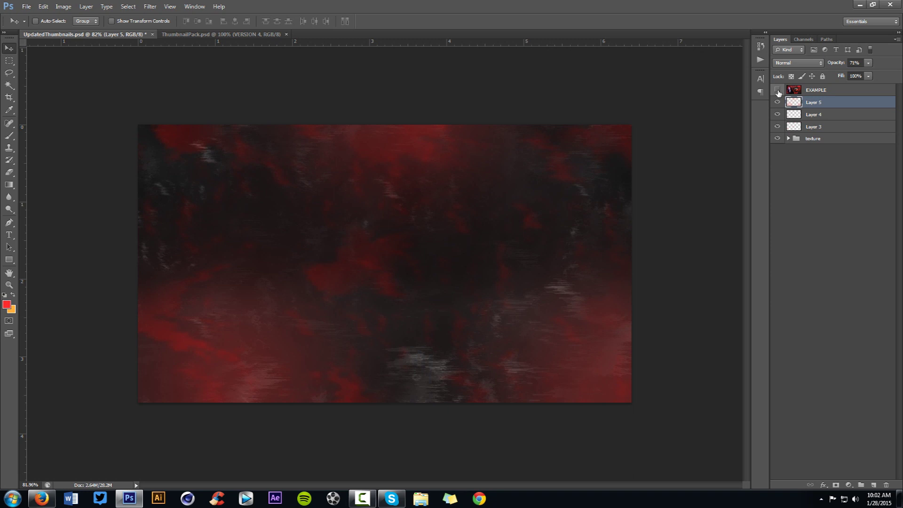
scroll(444, 212, up, 1)
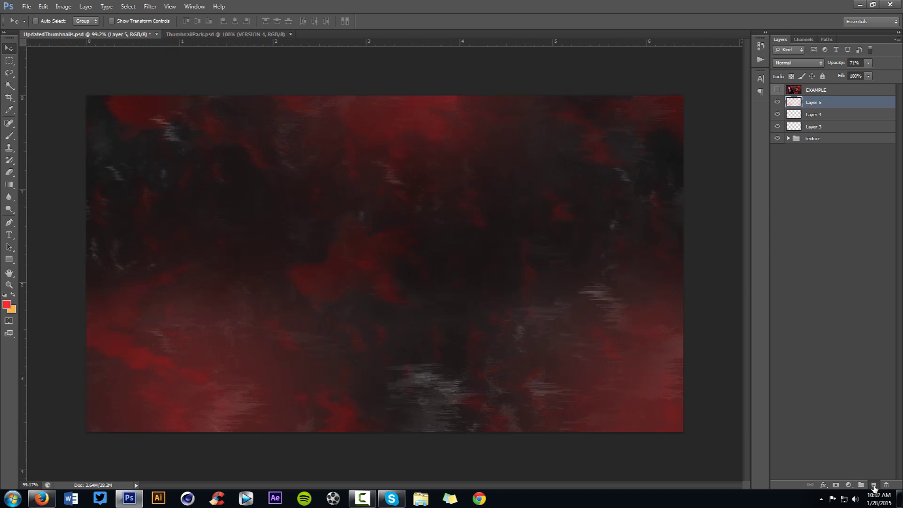
Add Layer 6 and a Curves adjustment that lifts midtones and deepens shadows
click(873, 484)
click(849, 485)
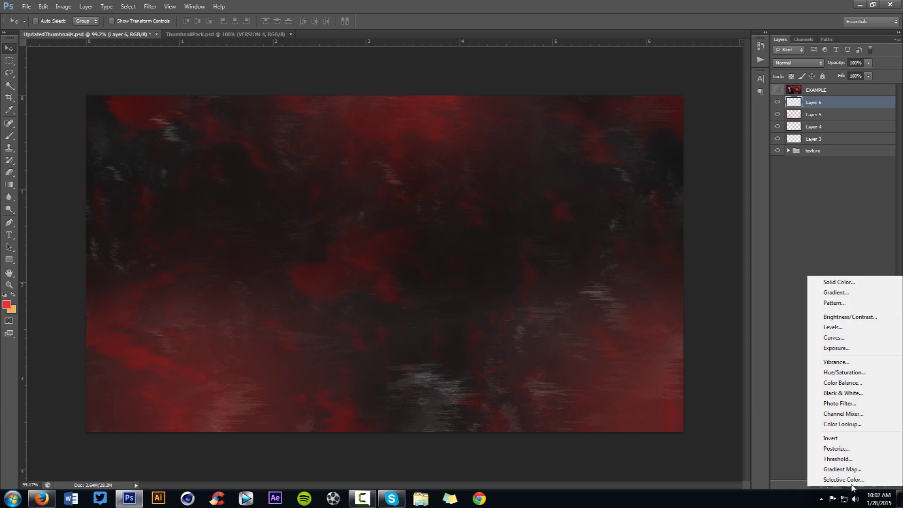
click(834, 337)
drag(650, 315, 645, 313)
drag(596, 363, 583, 382)
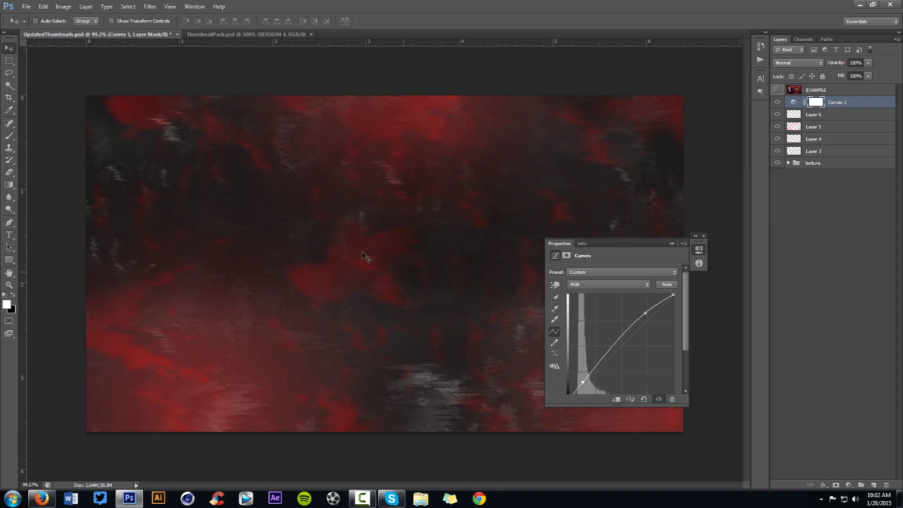
mouse_move(644, 313)
mouse_down()
mouse_move(651, 322)
mouse_move(641, 318)
mouse_up()
click(703, 235)
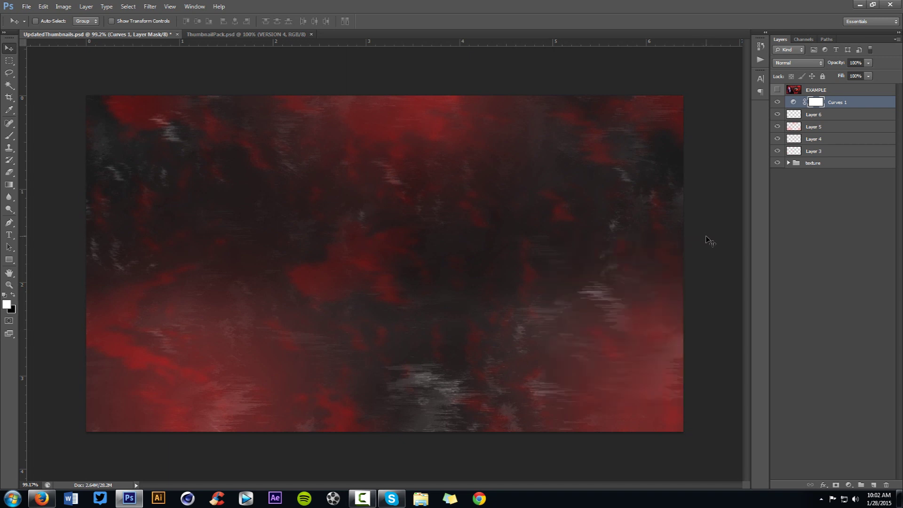
Add a Brightness/Contrast adjustment with raised contrast and slightly lower brightness
click(849, 484)
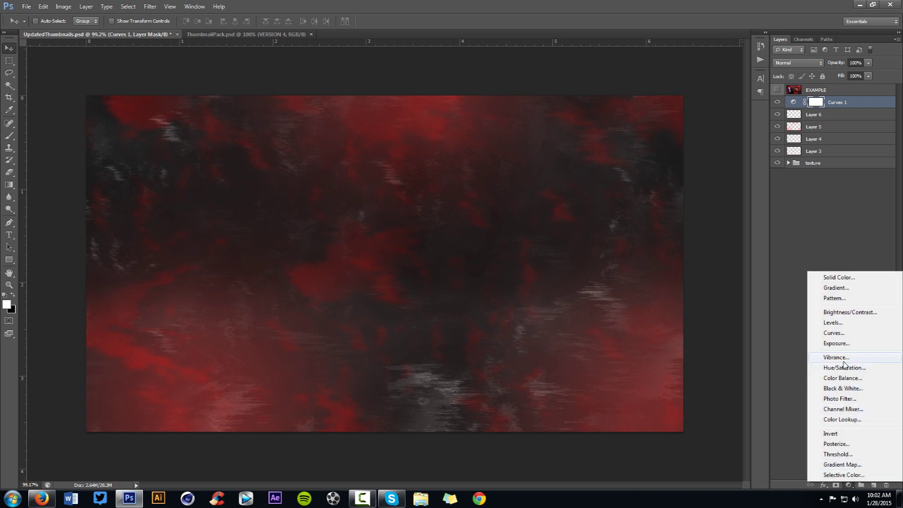
click(846, 311)
click(624, 314)
drag(646, 313, 637, 313)
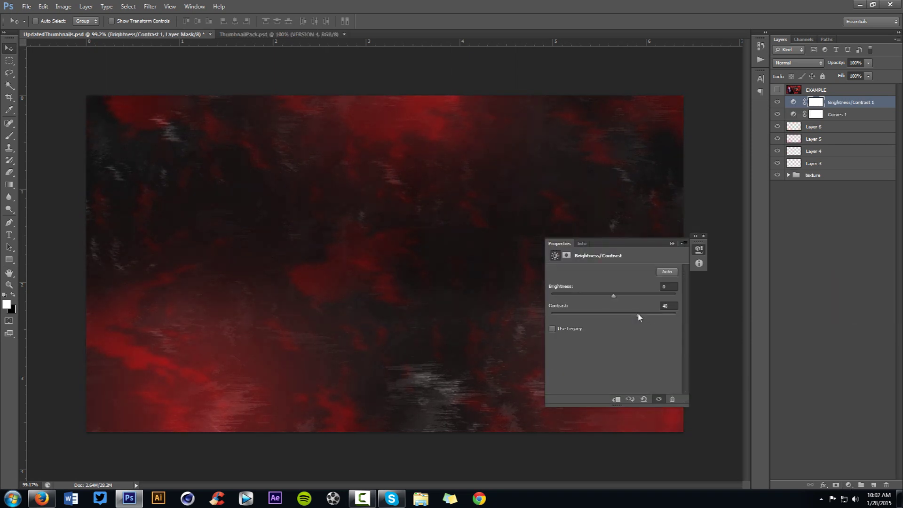
click(617, 295)
click(704, 237)
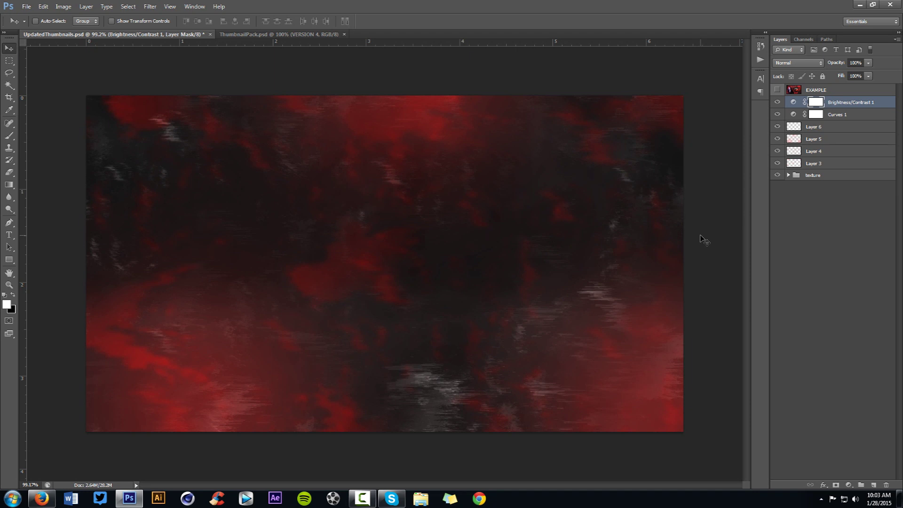
Compare both adjustments against EXAMPLE and by toggling them, then add empty Layer 7
click(777, 90)
click(776, 90)
drag(777, 102, 775, 119)
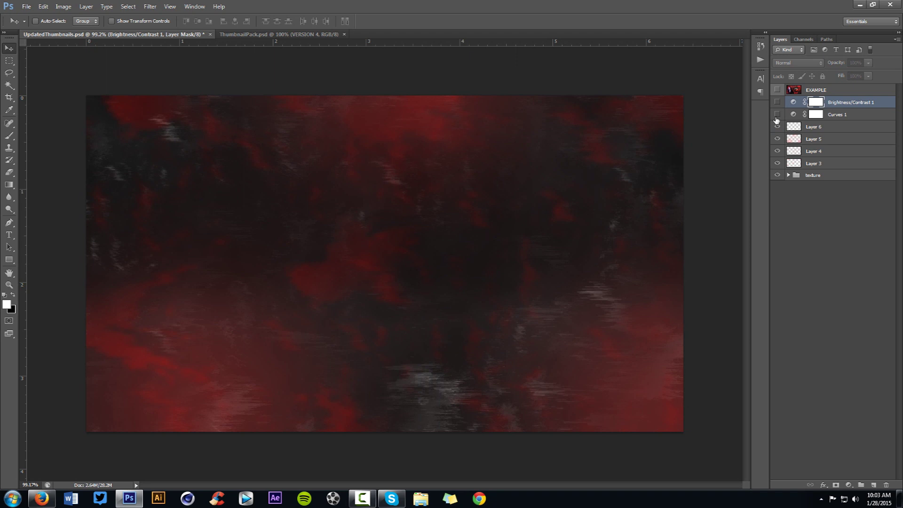
drag(776, 114, 779, 104)
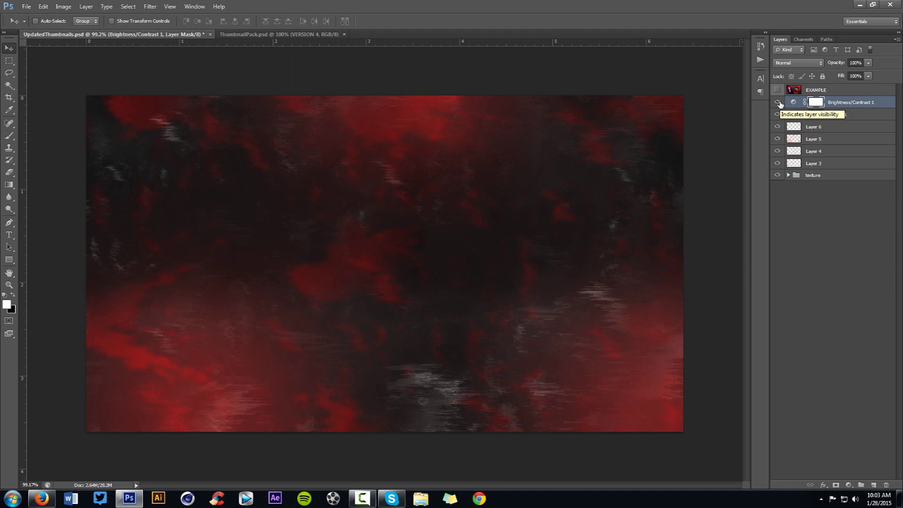
click(873, 484)
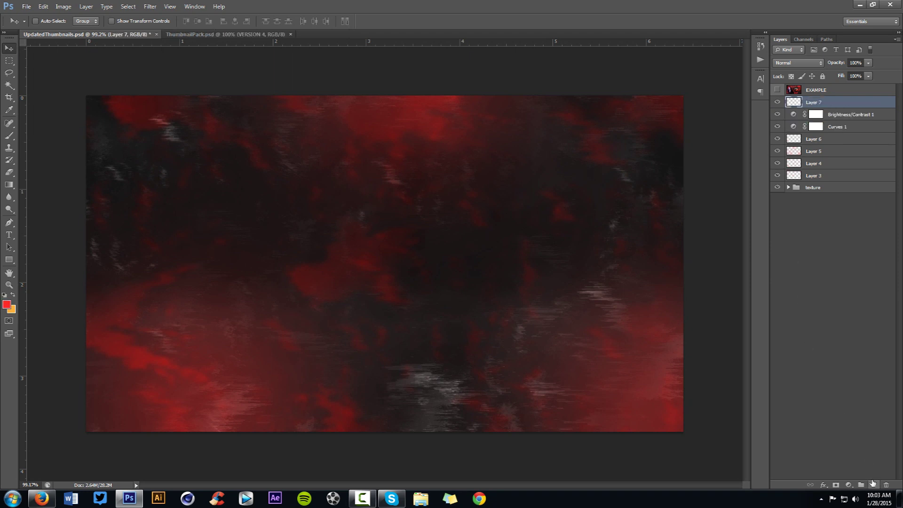
Paint white glitch streaks across the upper middle and left of Layer 7
key(b)
right_click(492, 322)
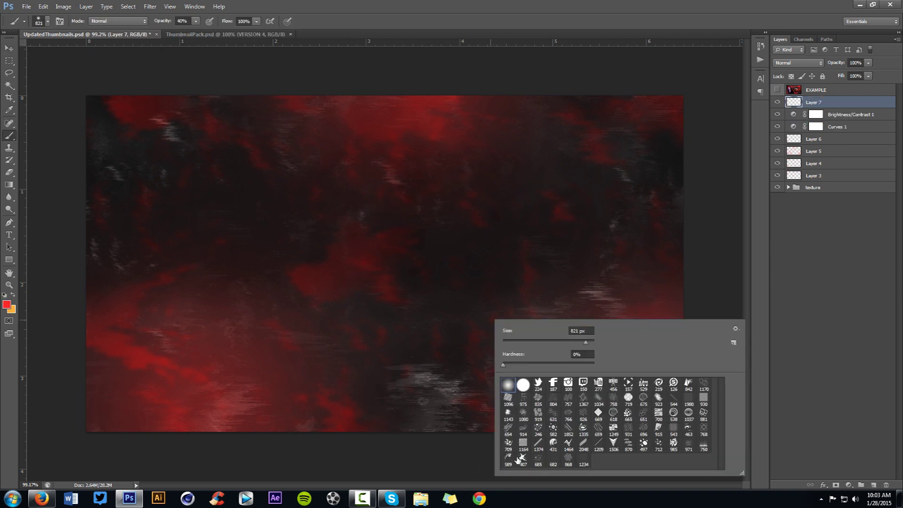
click(7, 305)
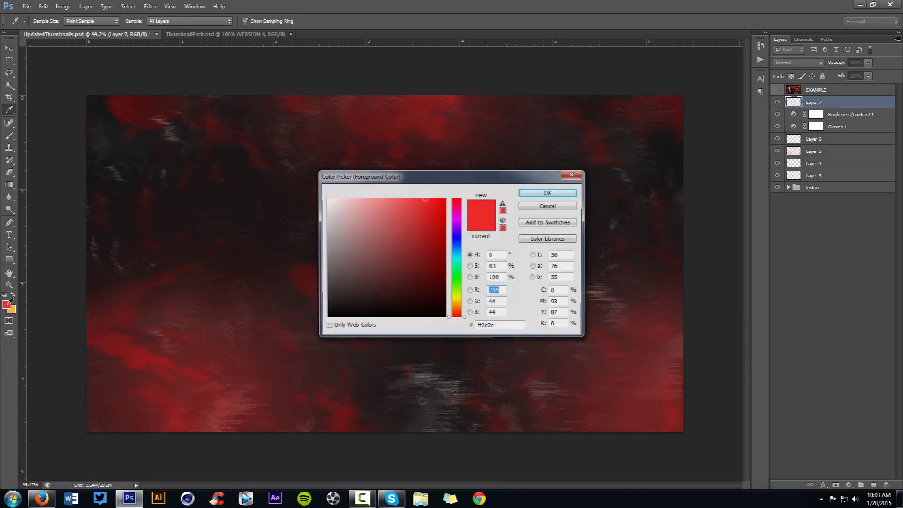
click(327, 198)
click(549, 192)
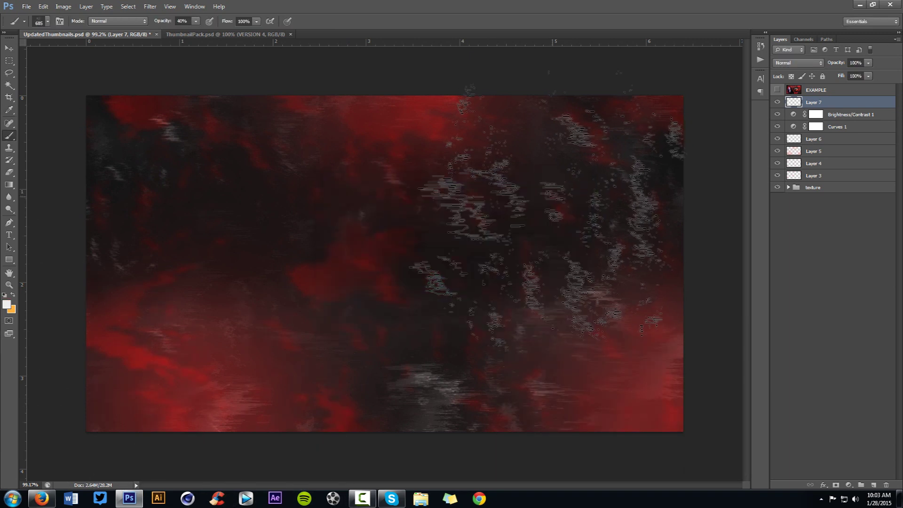
mouse_move(543, 376)
mouse_down()
mouse_move(381, 400)
mouse_move(353, 75)
mouse_move(56, 272)
mouse_move(402, 61)
mouse_up()
Set Layer 7 to Overlay blending and toggle it to compare
click(798, 62)
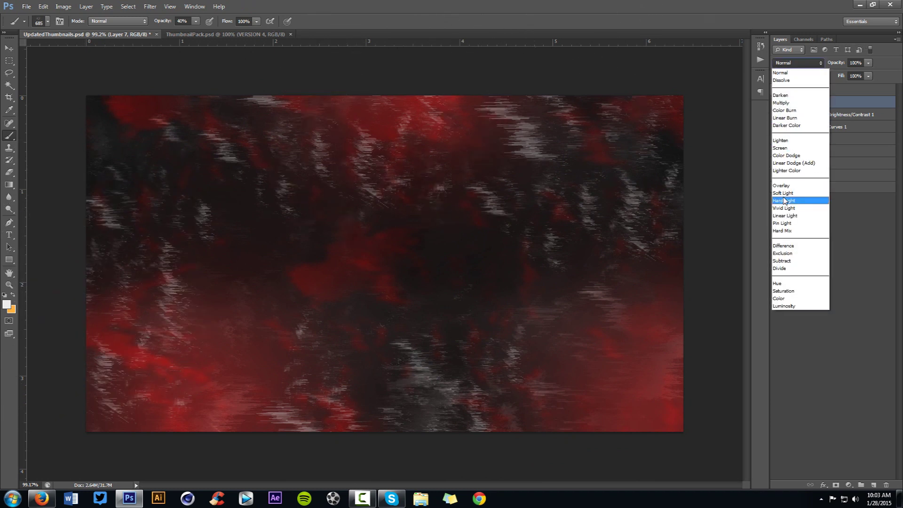
click(789, 188)
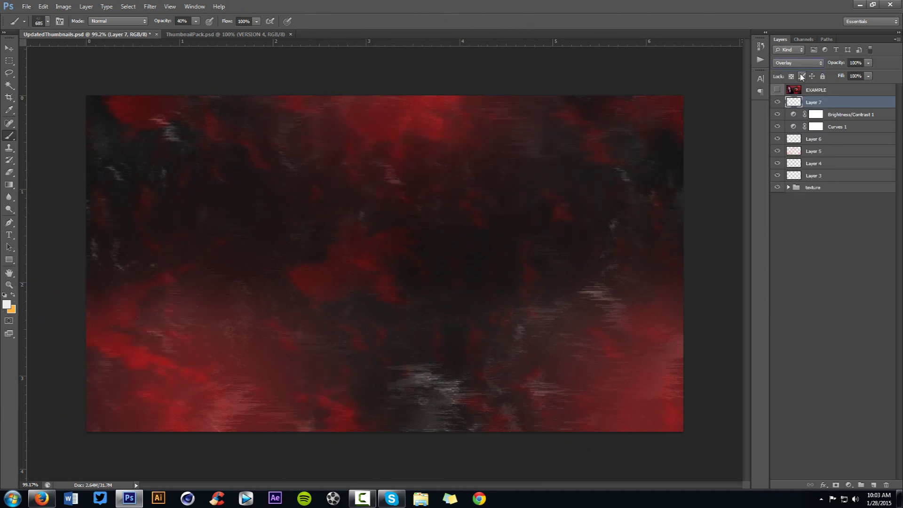
click(777, 103)
click(778, 102)
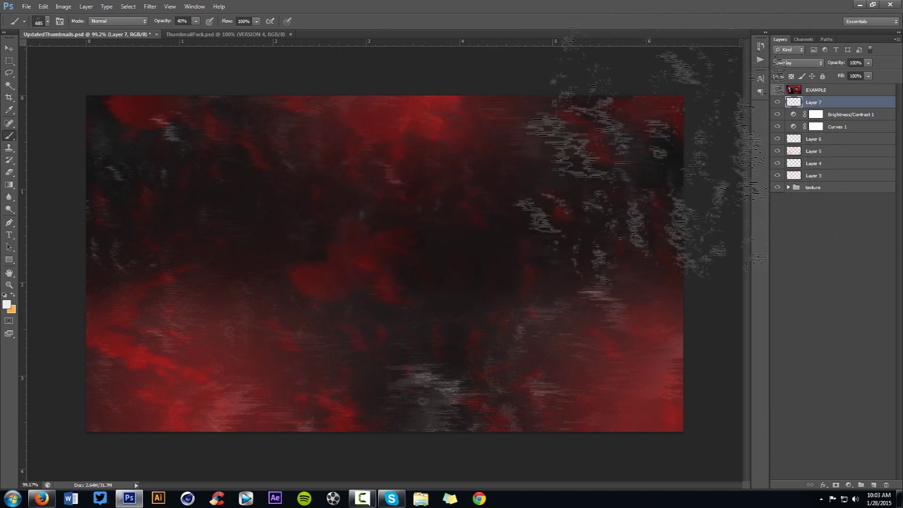
Shrink the brush from 844 to 667 px
key(e)
key(alt+e)
key(Escape)
key(b)
alt+right_click(184, 175)
drag(187, 174, 120, 168)
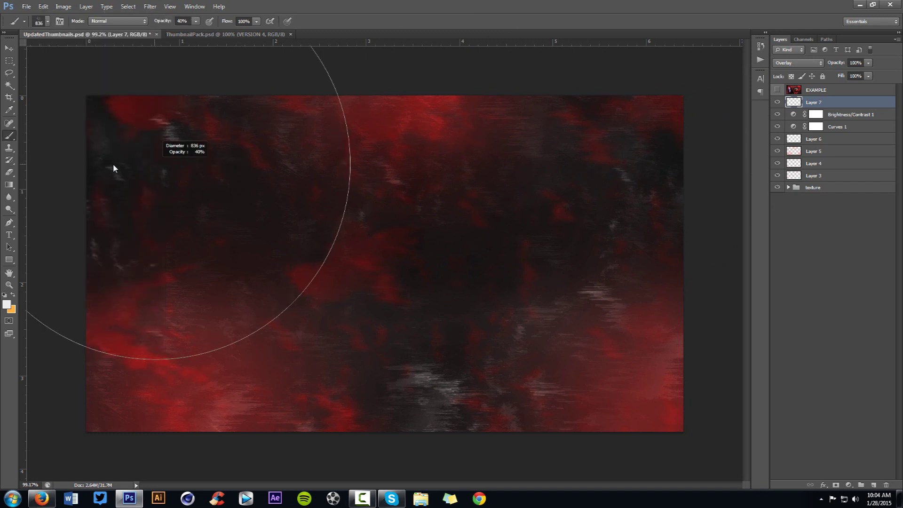
right_click(279, 188)
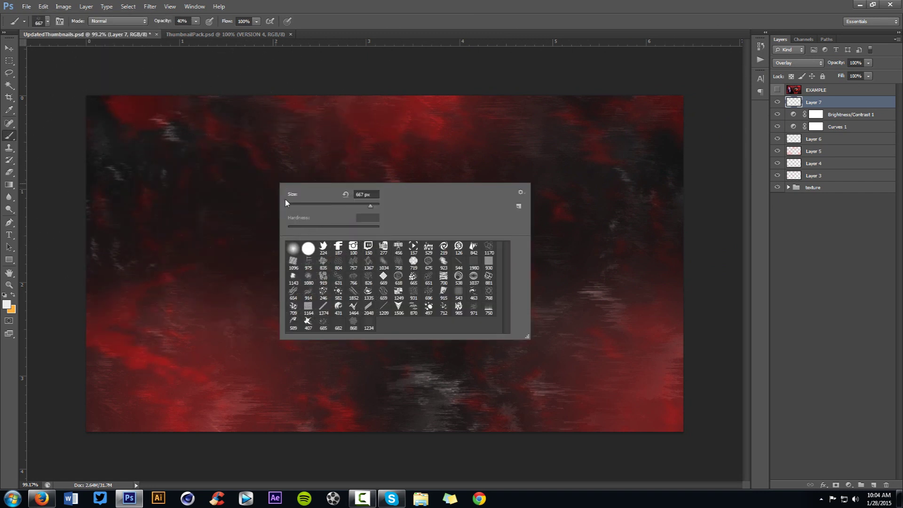
click(206, 207)
Erase over Layer 7 with a 666 px eraser, then add empty Layer 8
key(e)
alt+right_click(184, 186)
alt+right_click(144, 156)
drag(153, 160, 218, 160)
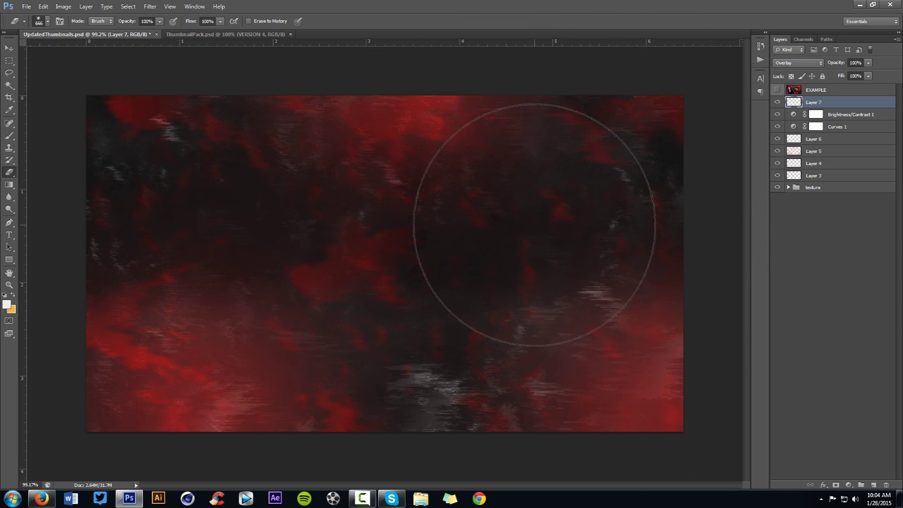
key(v)
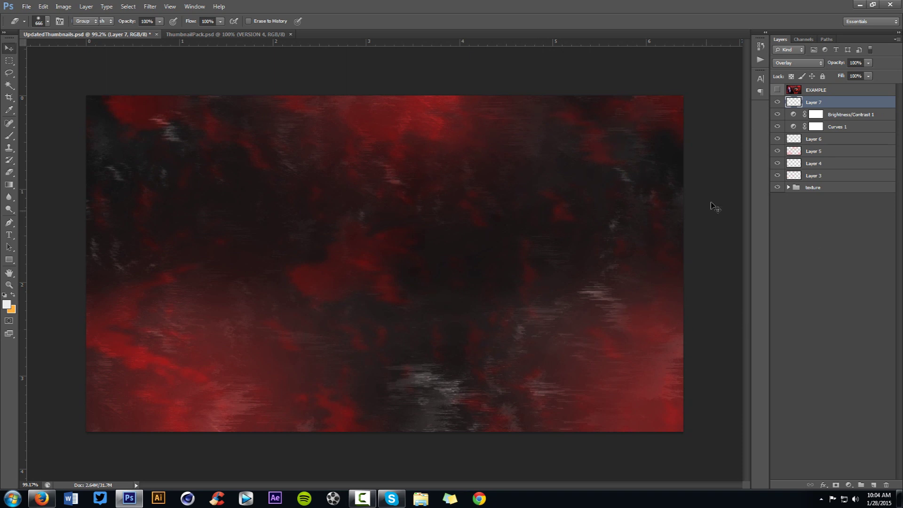
click(874, 484)
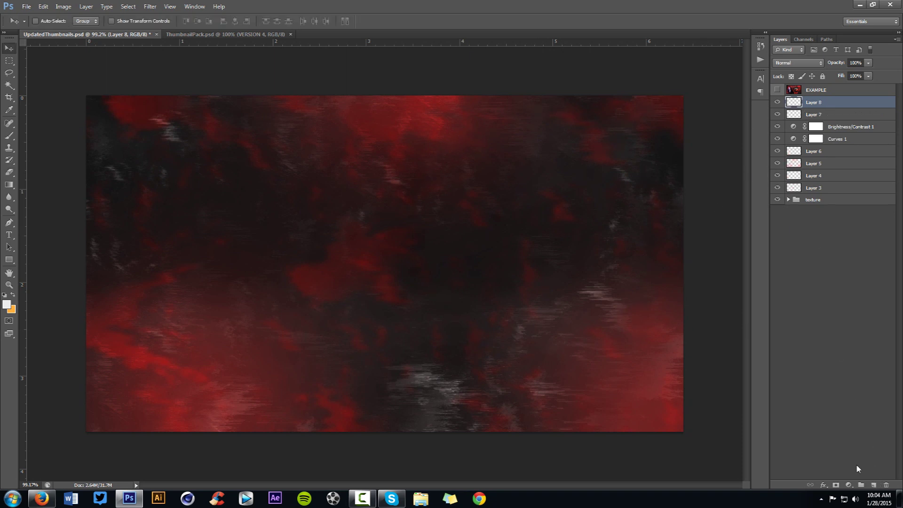
Paint a soft #e92525 red glow near the bottom centre of Layer 8
click(6, 304)
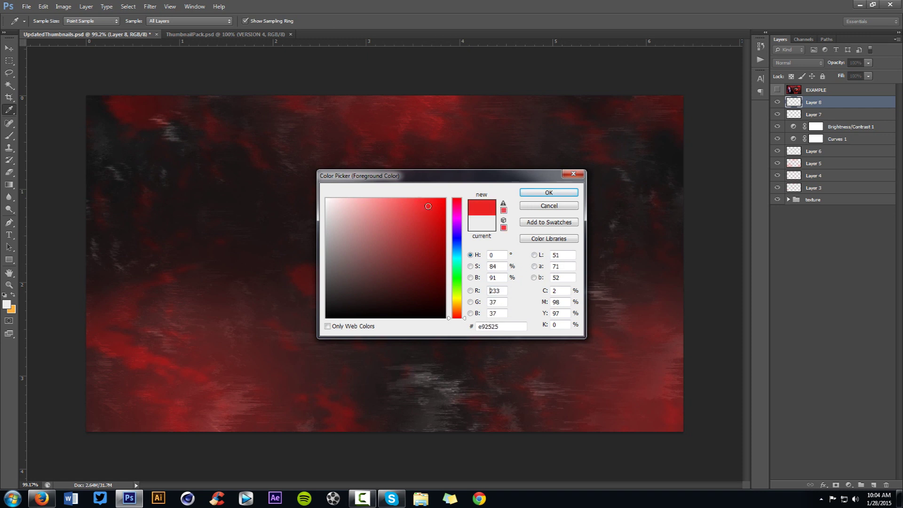
click(549, 192)
key(v)
key(b)
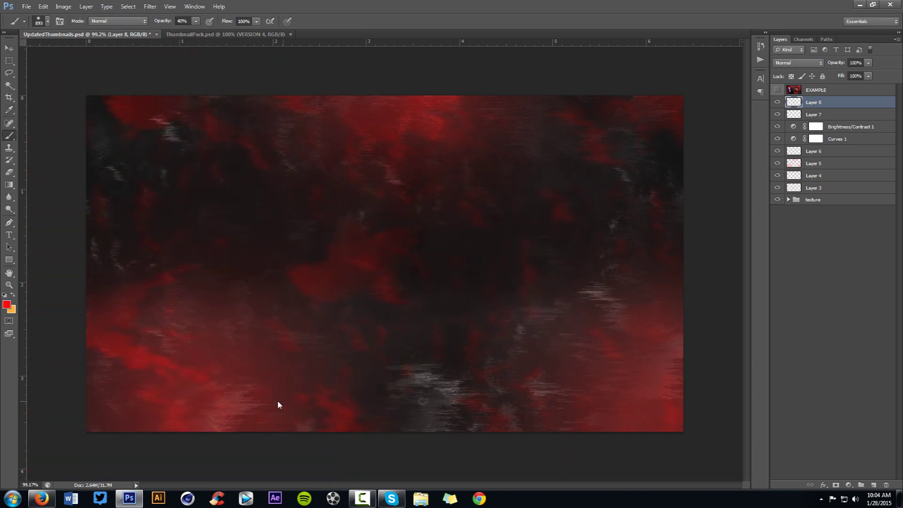
click(342, 413)
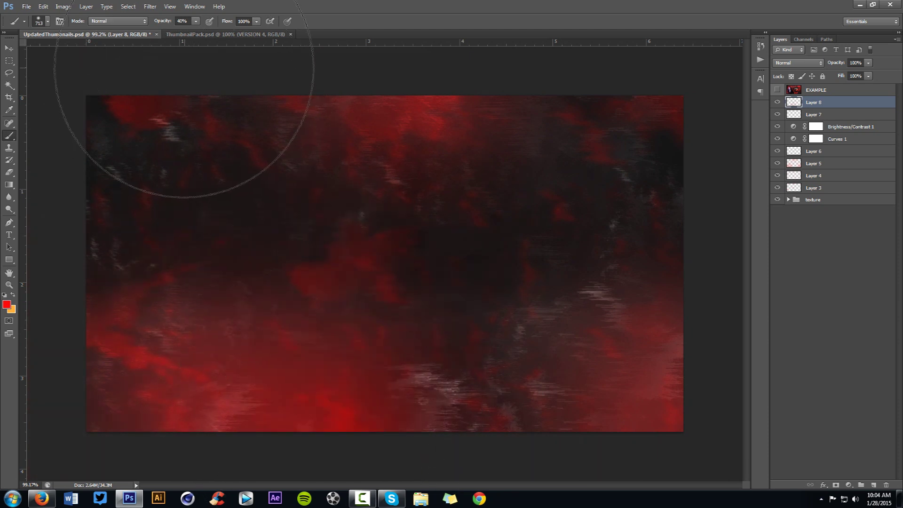
click(603, 173)
key(ctrl+z)
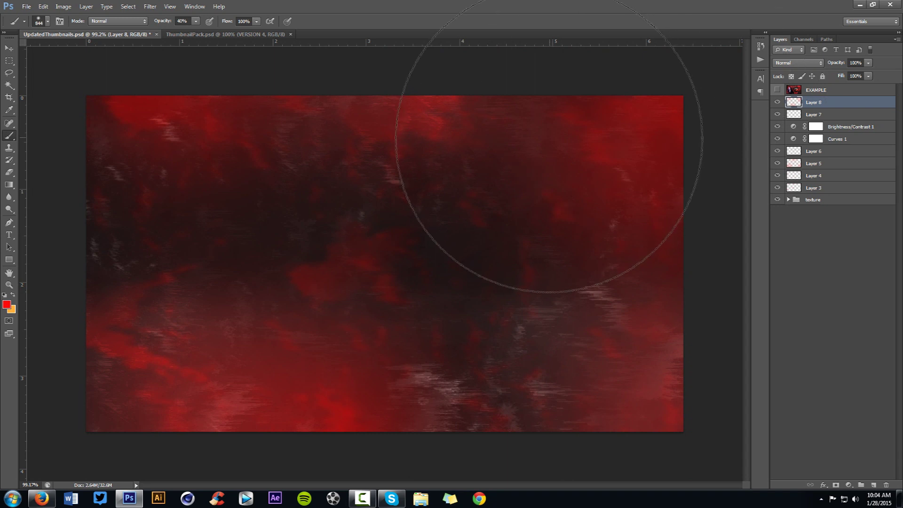
key(v)
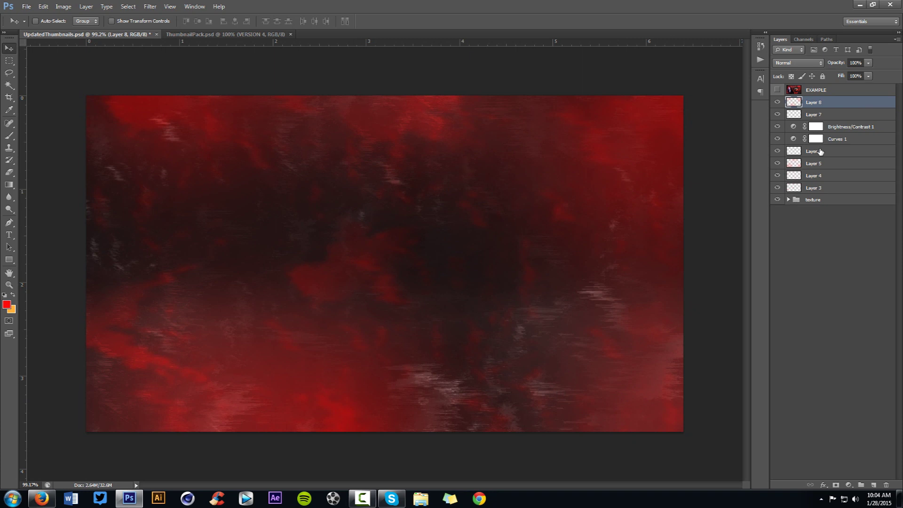
Lower Layer 8's opacity to 75%
click(868, 63)
drag(868, 74, 851, 75)
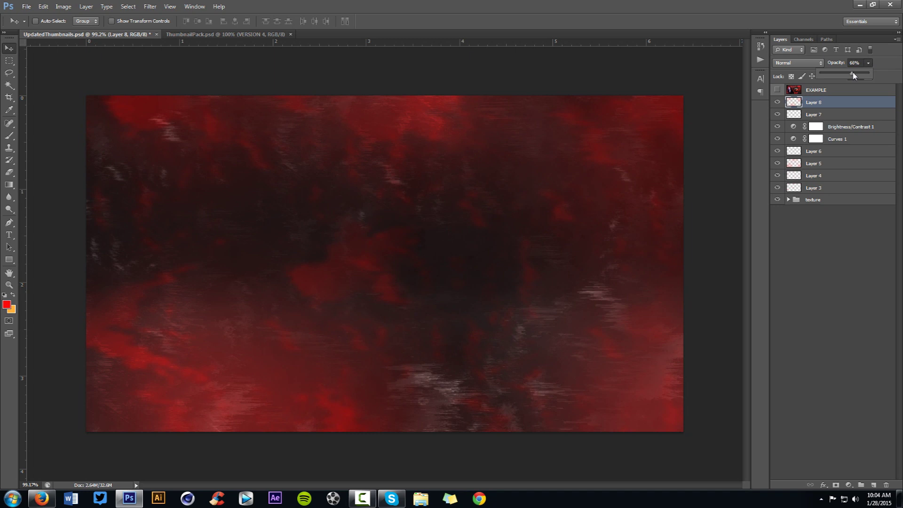
drag(856, 73, 854, 63)
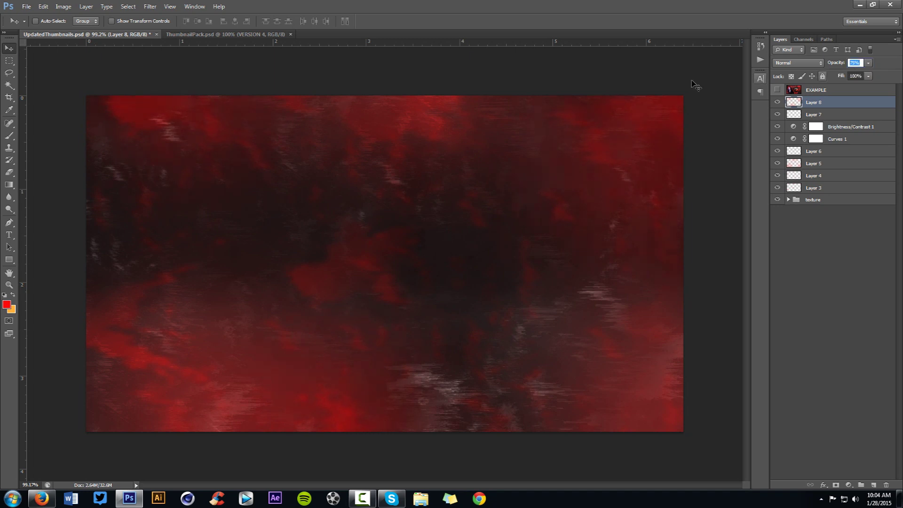
click(848, 485)
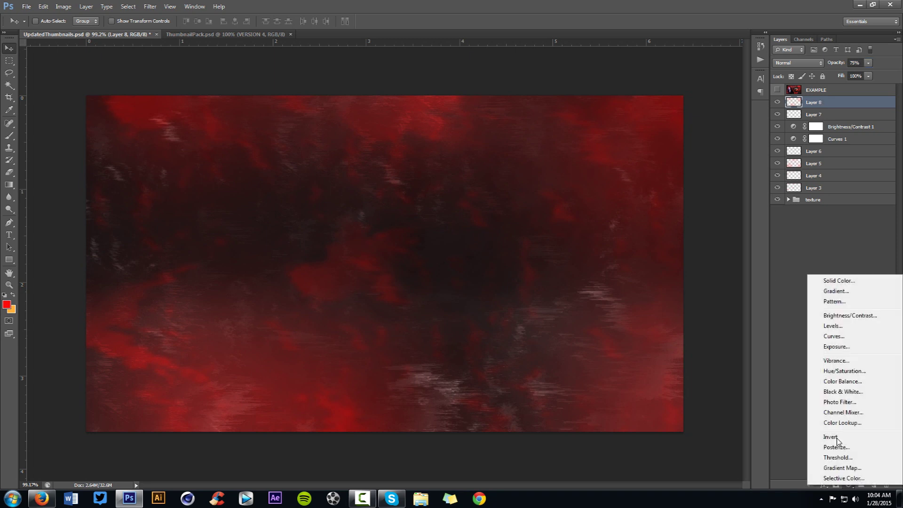
Add a Curves 2 S-curve for contrast and toggle it to compare before and after
click(828, 336)
drag(652, 319, 644, 318)
drag(600, 367, 587, 379)
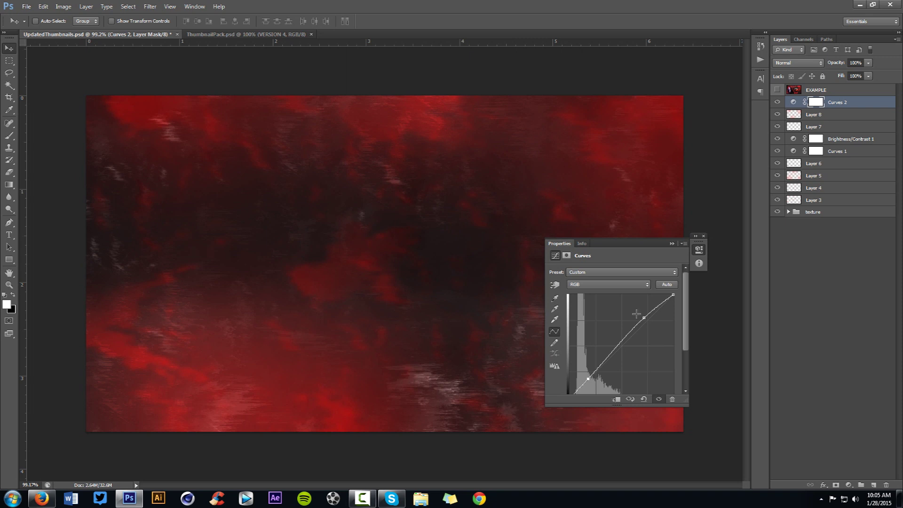
click(703, 236)
click(777, 102)
click(777, 102)
click(777, 102)
click(777, 102)
click(777, 102)
click(777, 102)
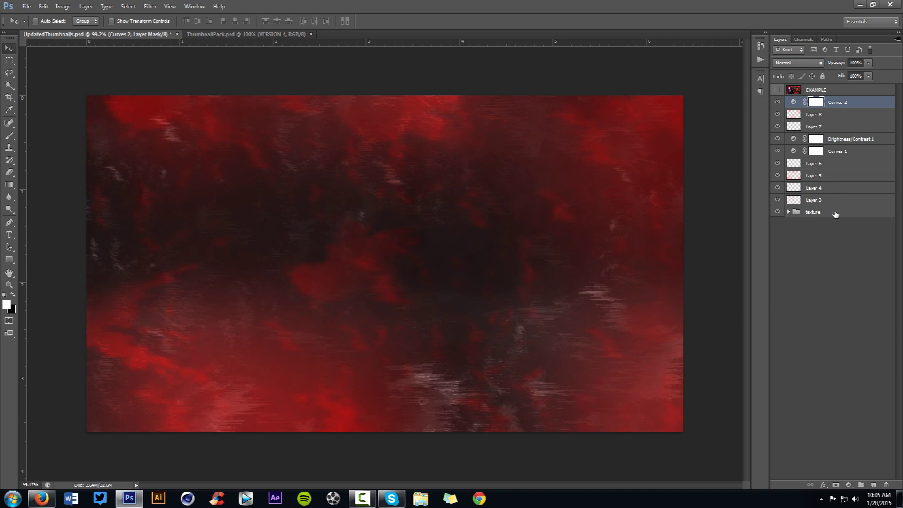
Glance at the EXAMPLE thumbnail, then add empty Layer 9 above Layer 8
click(777, 89)
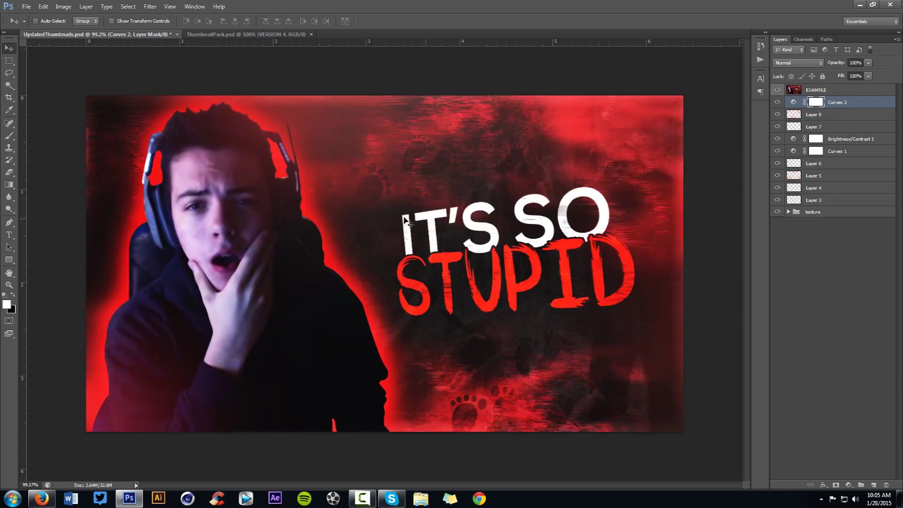
click(777, 89)
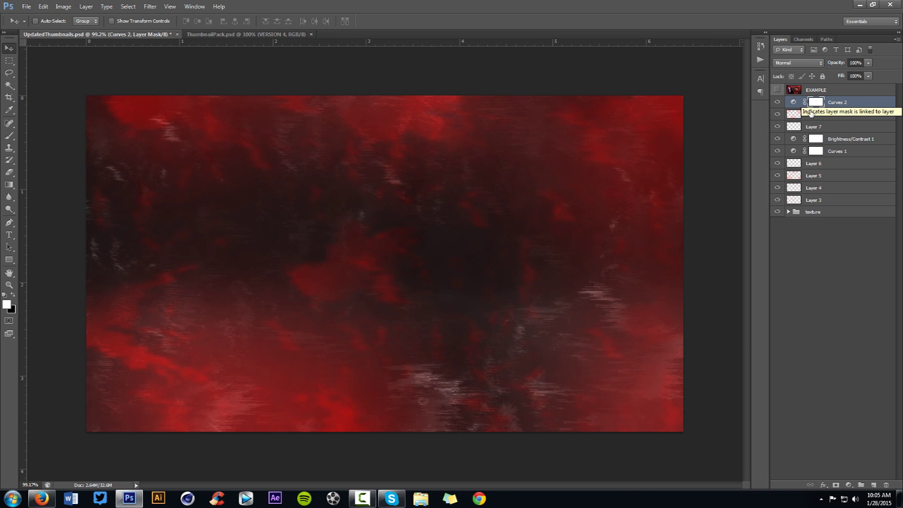
click(817, 114)
click(872, 485)
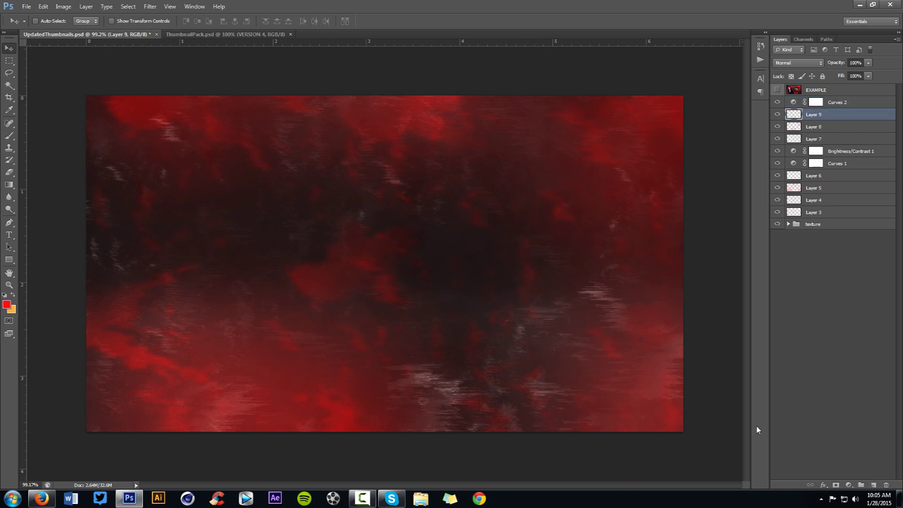
Stamp red splatters along the left and top edges with the 407 splatter brush
key(b)
right_click(202, 274)
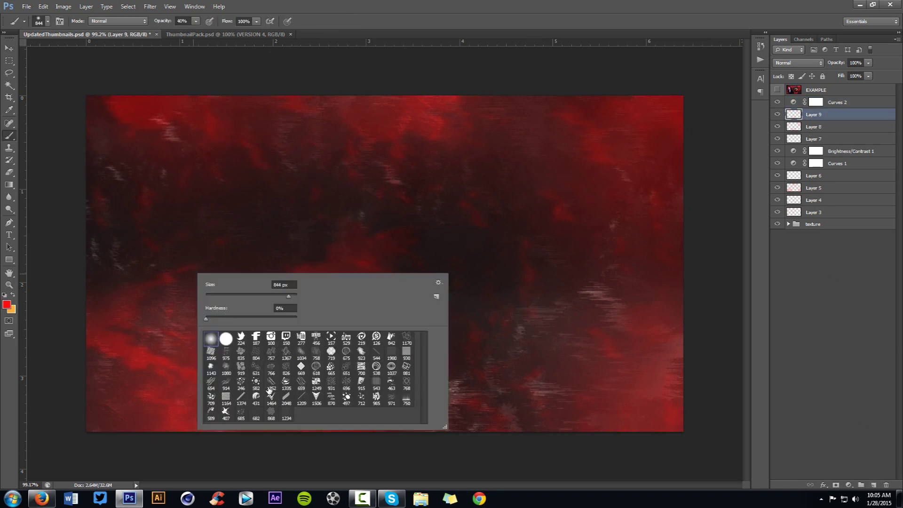
click(226, 412)
click(113, 221)
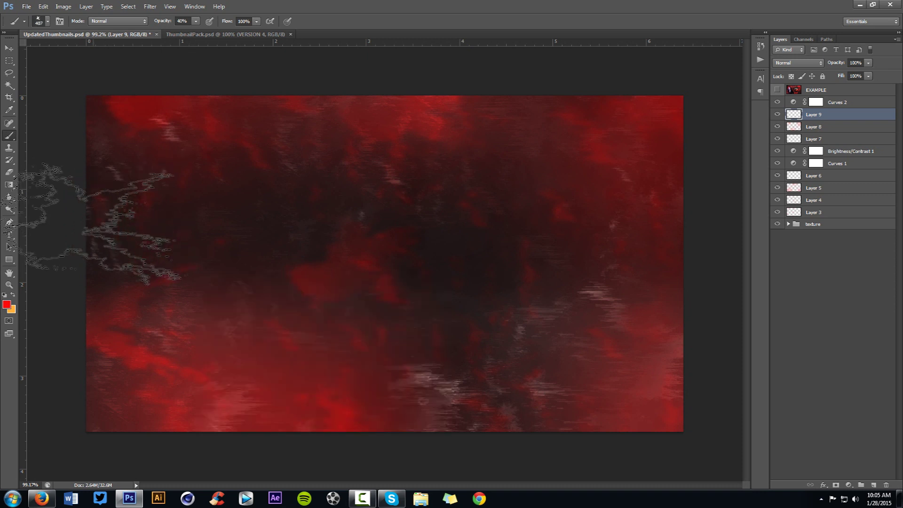
alt+right_click(158, 235)
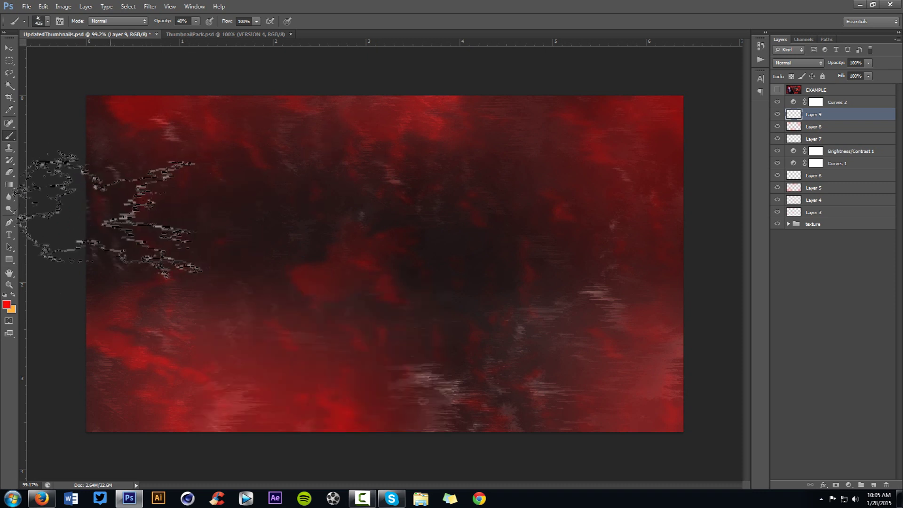
click(115, 216)
click(414, 78)
Stamp red glitch lines at the upper right with the 712 glitch-line brush
alt+right_click(442, 398)
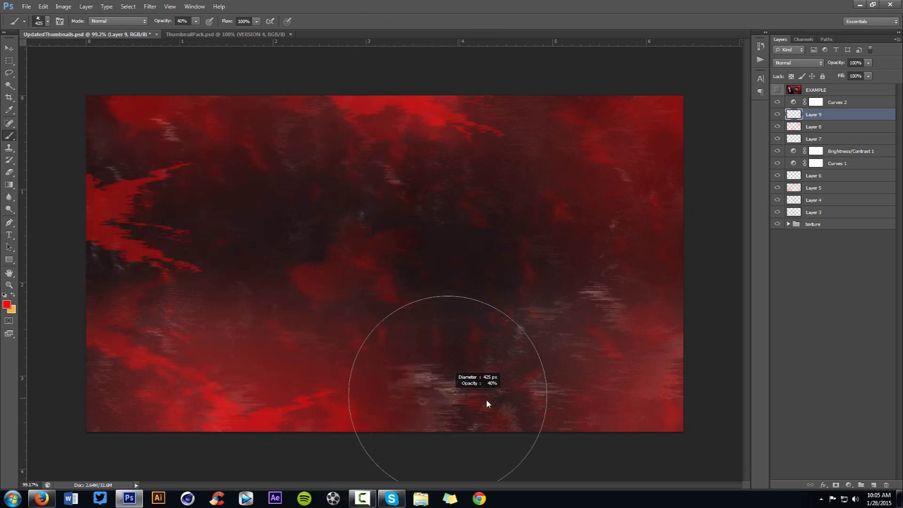
alt+right_click(586, 397)
right_click(579, 394)
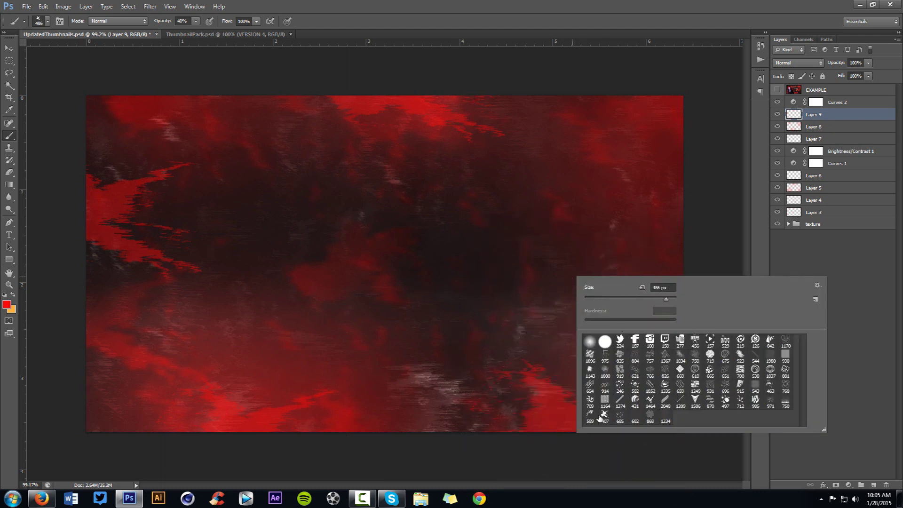
click(738, 402)
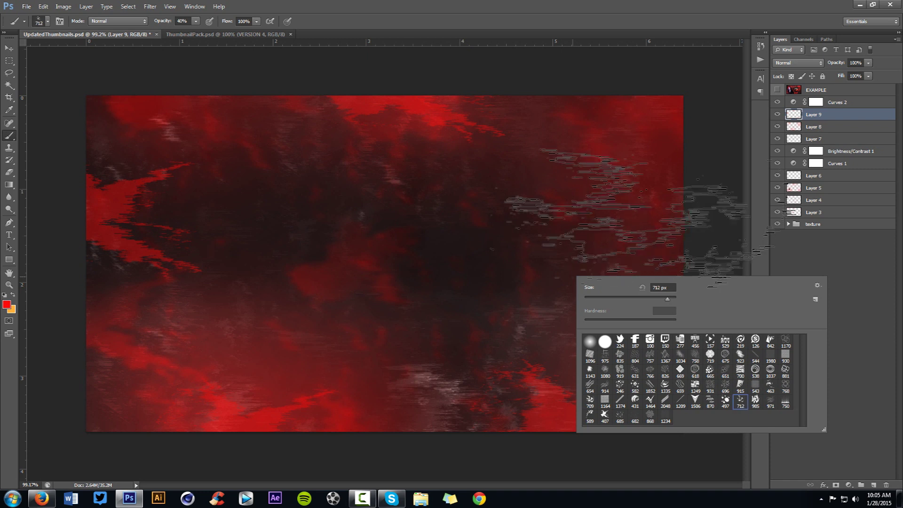
click(662, 214)
click(668, 223)
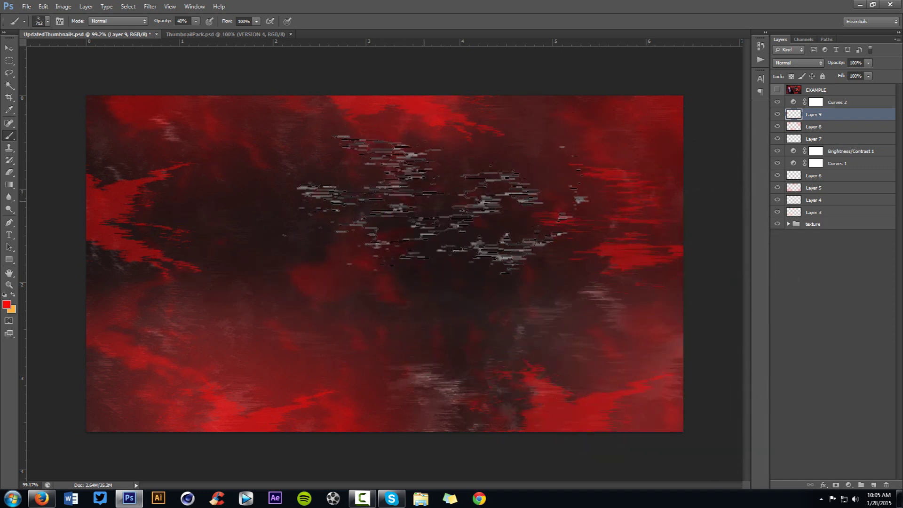
Soften Layer 9 with a 1.6-pixel Gaussian Blur and select Layer 9 through the texture
click(128, 6)
mouse_move(150, 6)
mouse_move(167, 102)
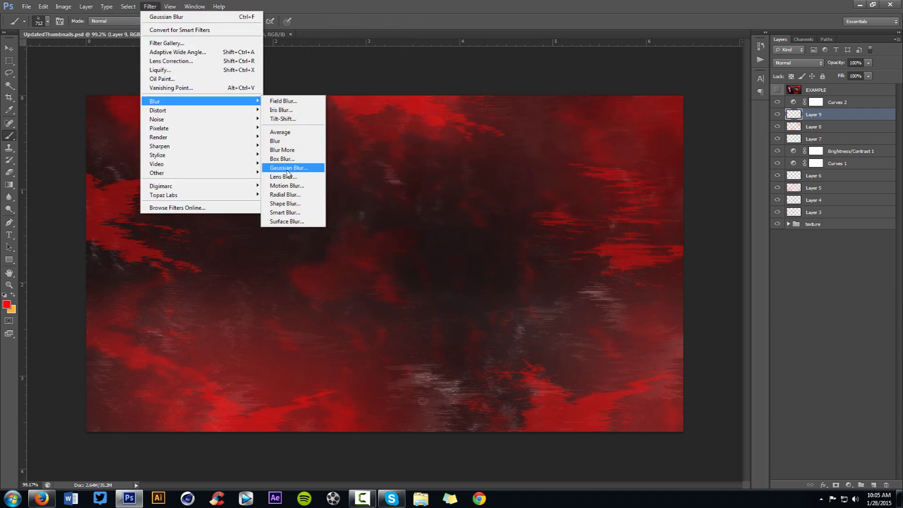
click(288, 168)
drag(403, 322, 391, 322)
click(512, 197)
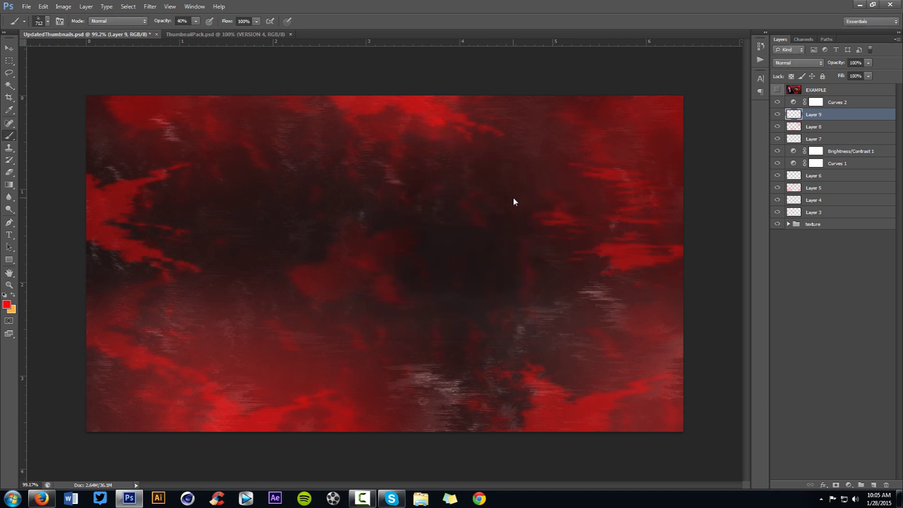
shift+click(818, 226)
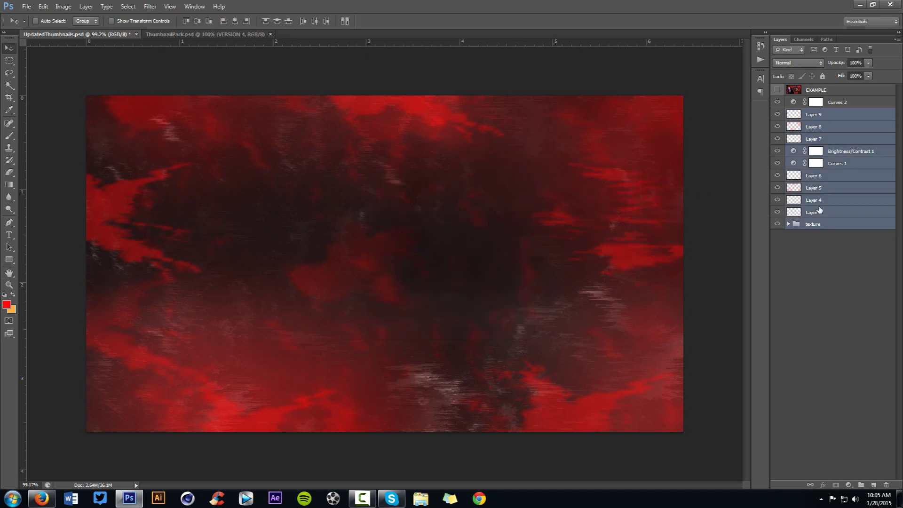
Duplicate the selected layers including Curves 2 and merge the copies into one
shift+click(845, 103)
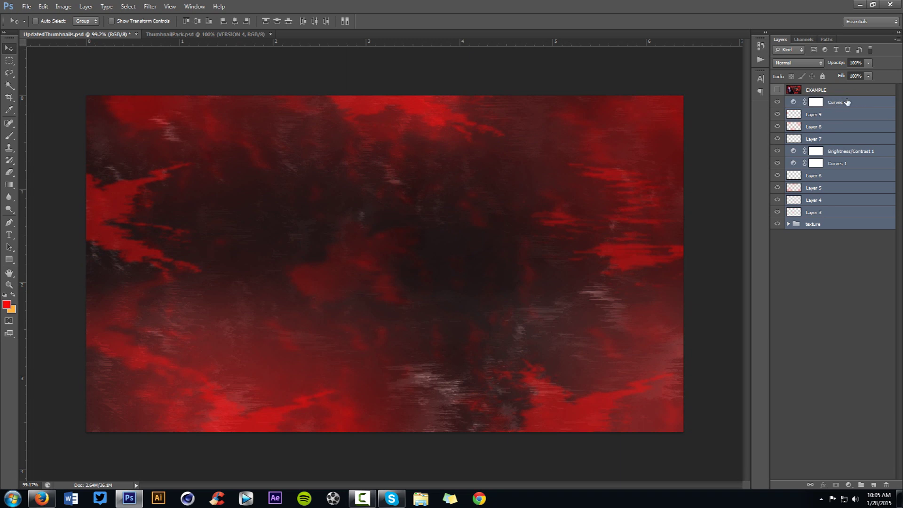
key(ctrl+j)
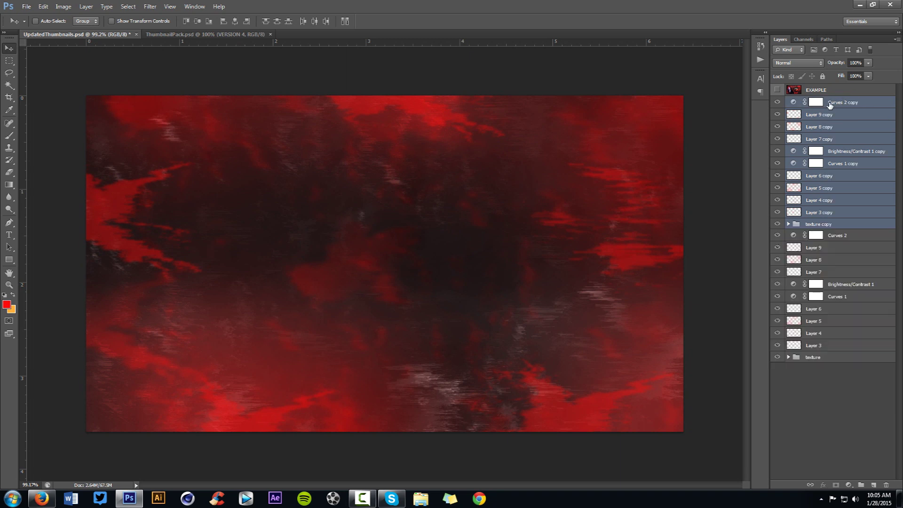
key(ctrl+e)
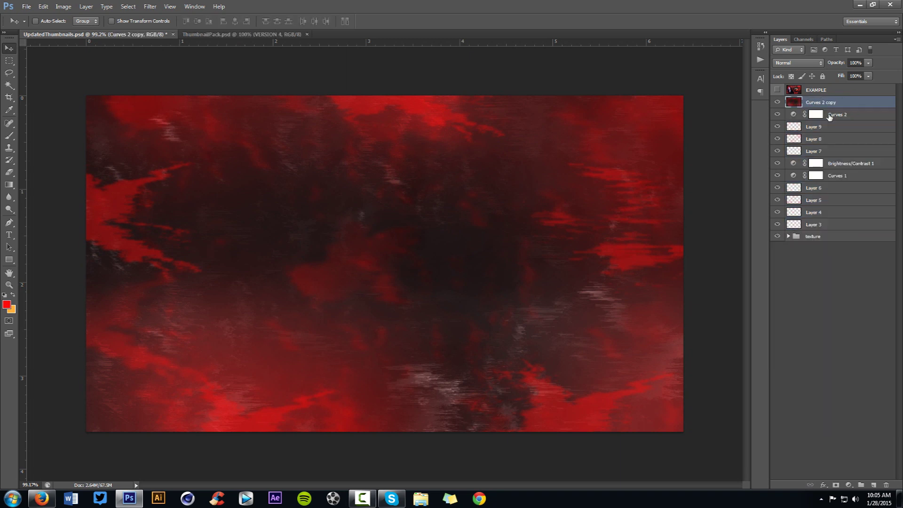
Blur the merged layer with a 3-pixel Gaussian Blur
click(150, 6)
mouse_move(178, 101)
click(301, 167)
drag(391, 322, 400, 323)
drag(432, 184, 598, 170)
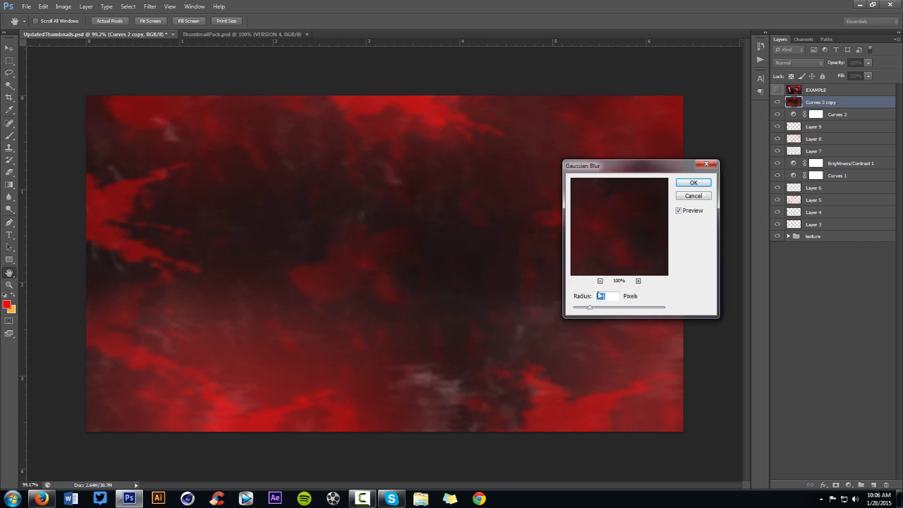
text(3)
click(700, 182)
Erase soft patches across the merged layer with a 585 px eraser
key(e)
drag(383, 241, 340, 249)
mouse_move(212, 191)
mouse_down()
mouse_move(252, 227)
mouse_move(273, 225)
mouse_up()
mouse_move(183, 127)
mouse_down()
mouse_move(221, 338)
mouse_move(288, 282)
mouse_move(425, 207)
mouse_move(553, 106)
mouse_up()
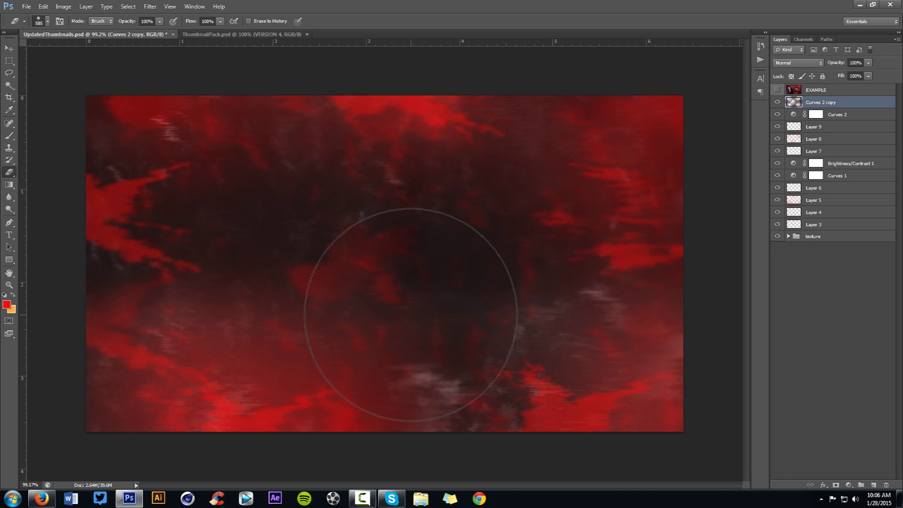
key(v)
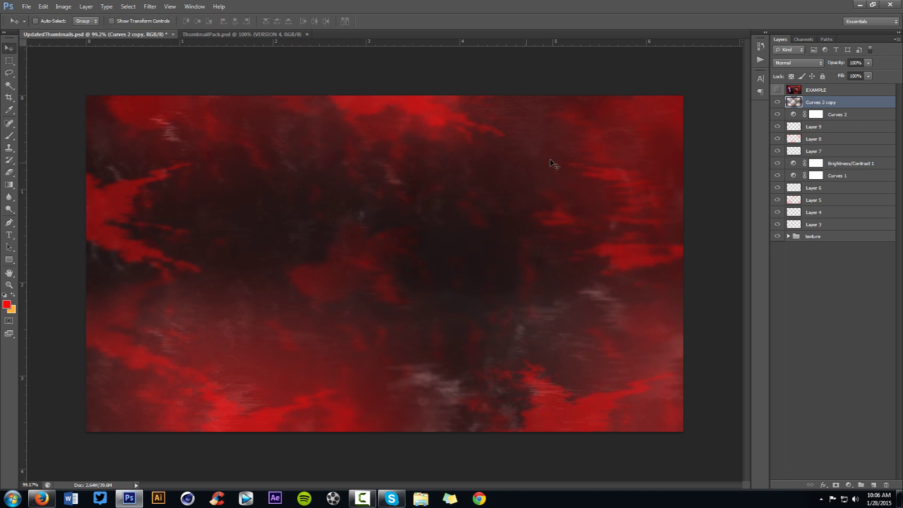
Compare with the finished EXAMPLE thumbnail, then add an empty Layer 10 above Curves 2 copy
click(232, 35)
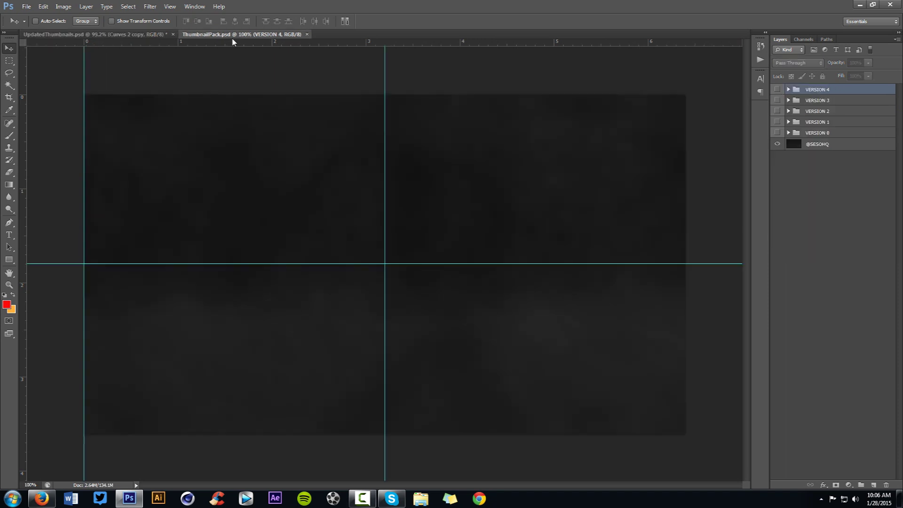
click(165, 35)
click(777, 90)
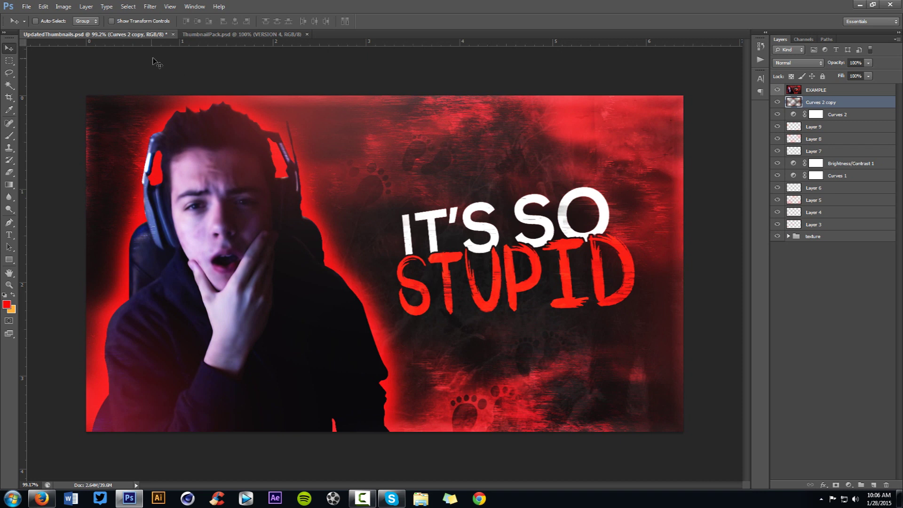
click(777, 91)
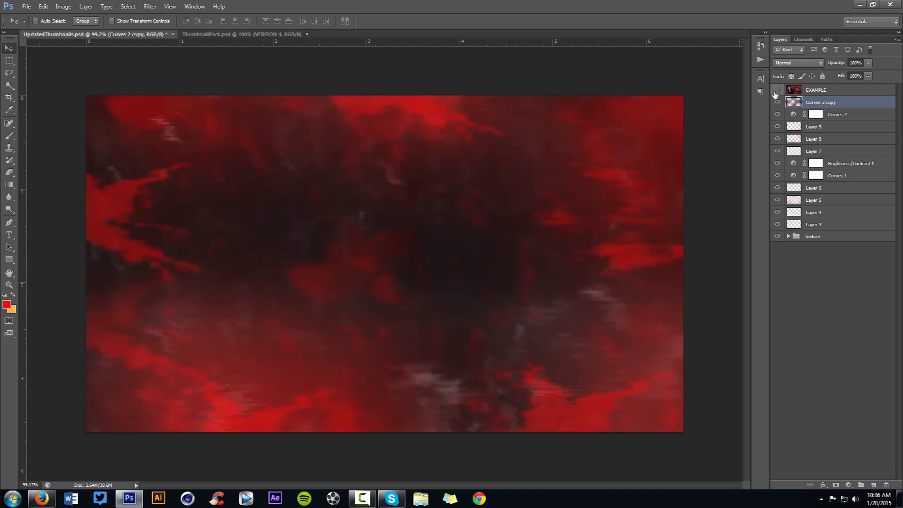
click(872, 485)
Paint a soft red dab of light near the top-left of Layer 10
key(b)
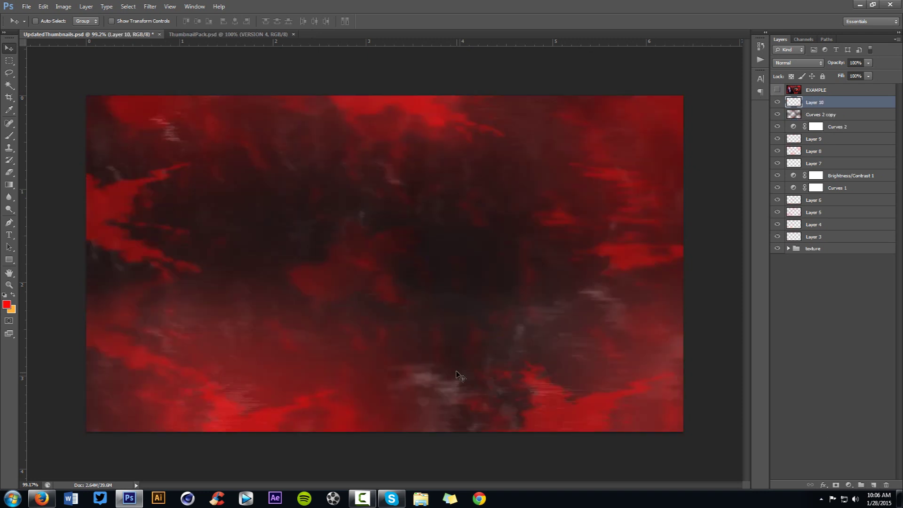
right_click(447, 349)
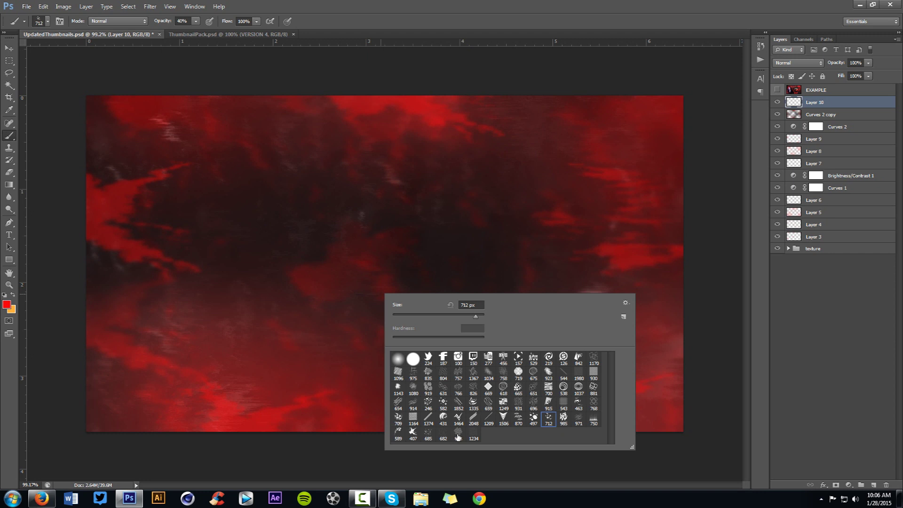
double_click(417, 360)
click(7, 304)
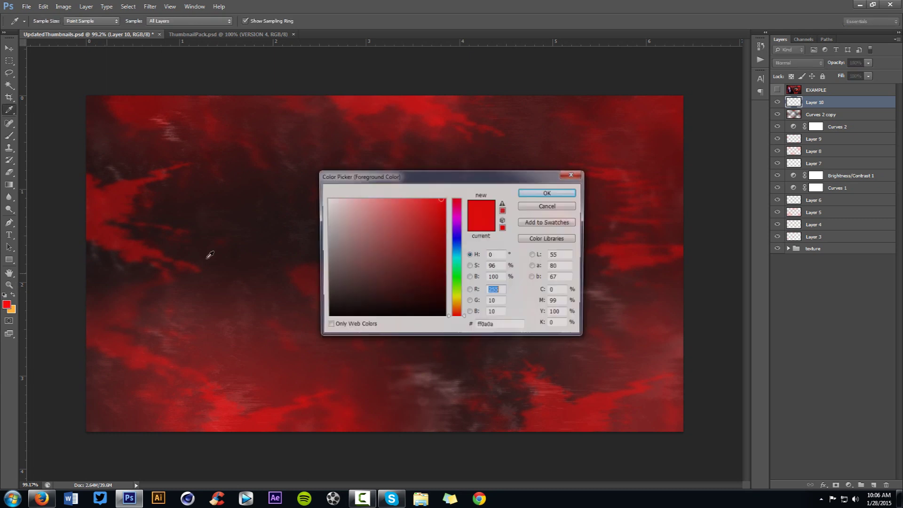
click(549, 192)
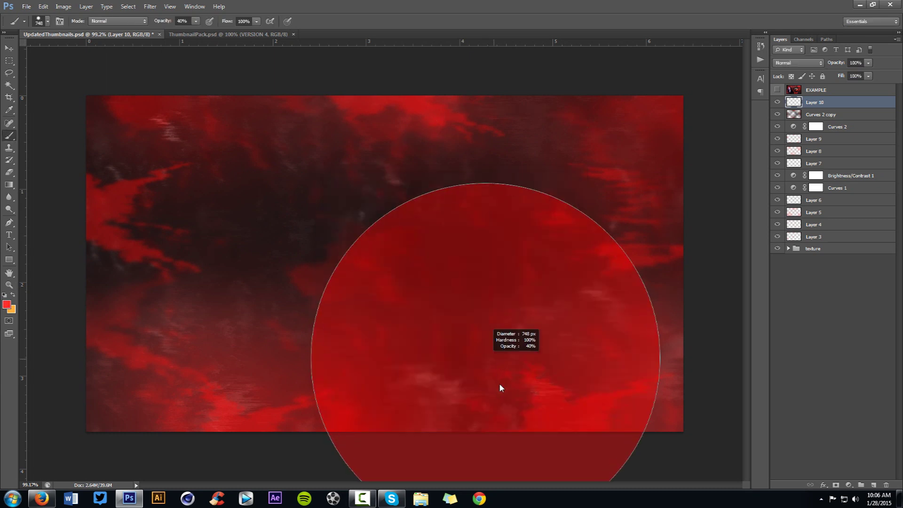
right_click(325, 255)
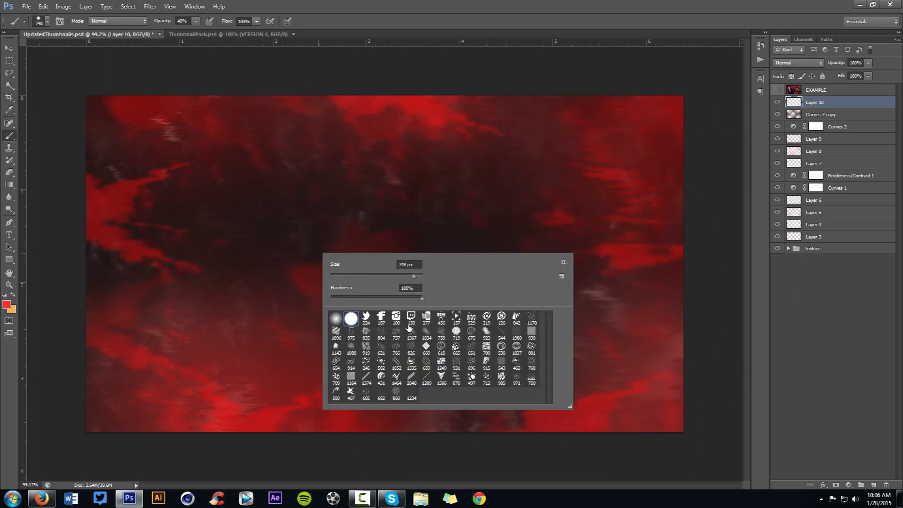
drag(350, 299, 275, 285)
key(Return)
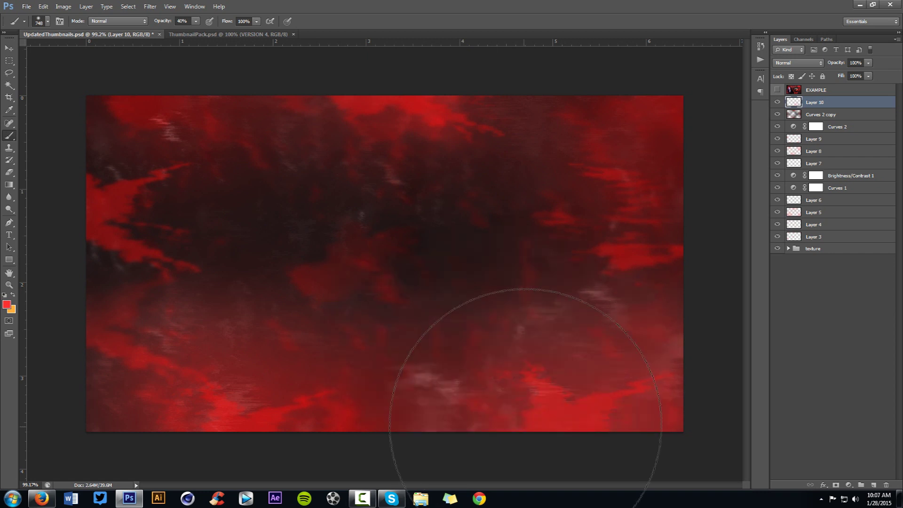
click(254, 96)
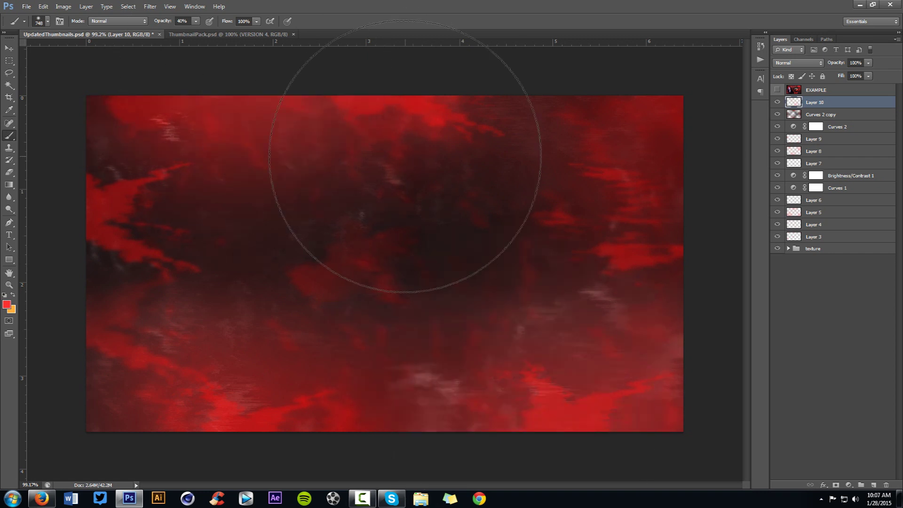
Erase parts of the red light with the textured 685 brush preset
key(e)
right_click(323, 221)
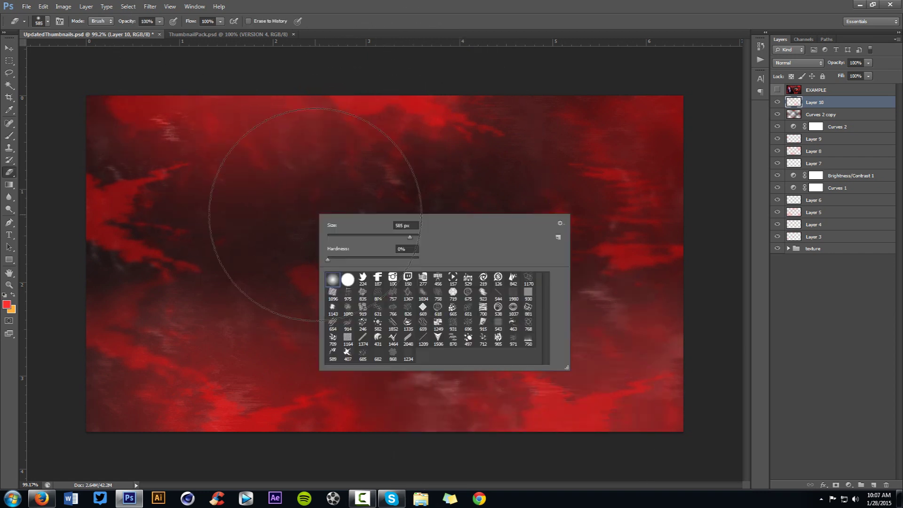
click(362, 354)
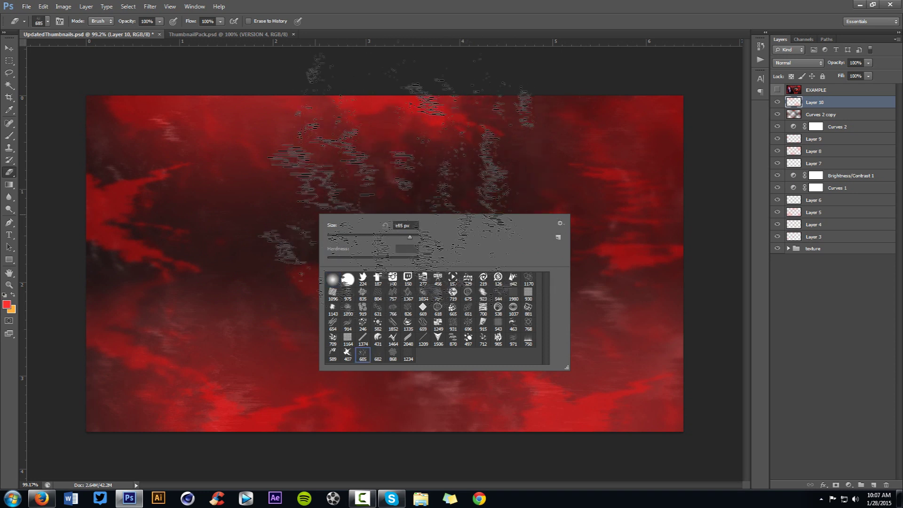
key(Return)
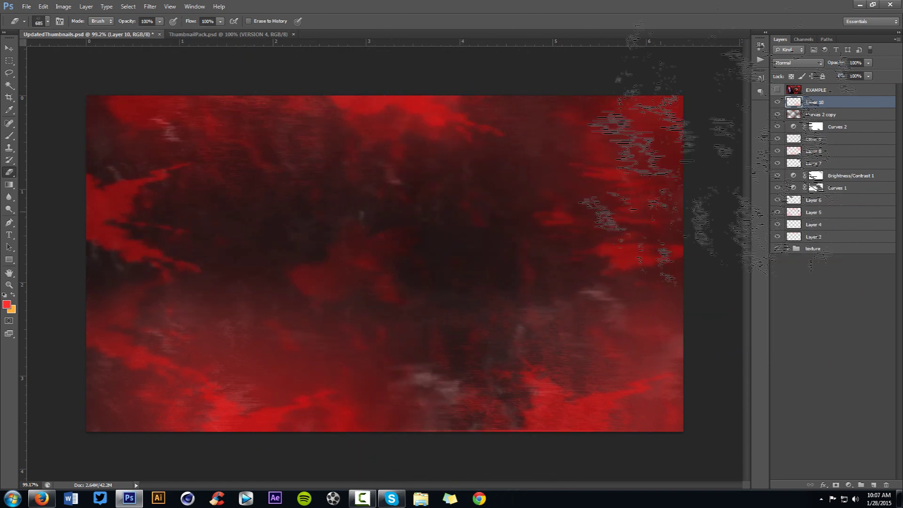
Lower Layer 10's opacity to about 37%
key(v)
click(868, 63)
drag(864, 71, 858, 75)
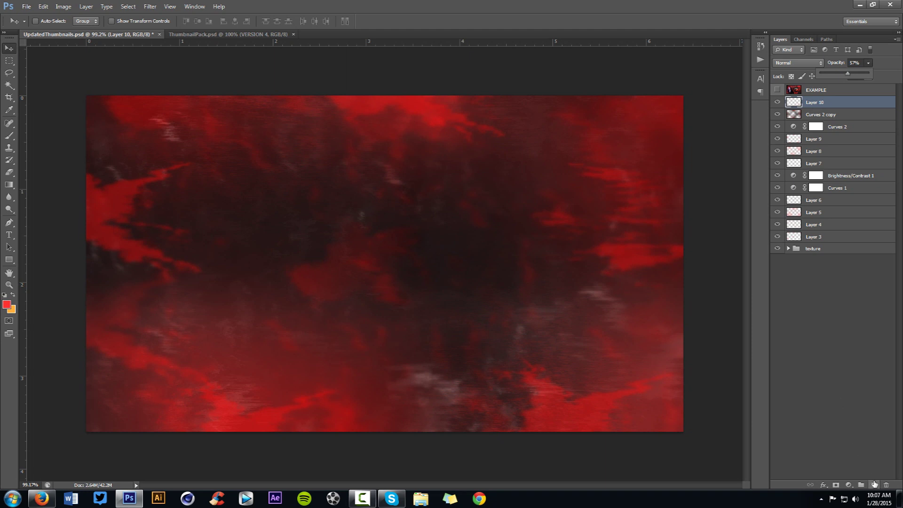
Add Layer 11 and paint a near-white wash along the top with a ~1115 px soft brush
click(874, 484)
key(b)
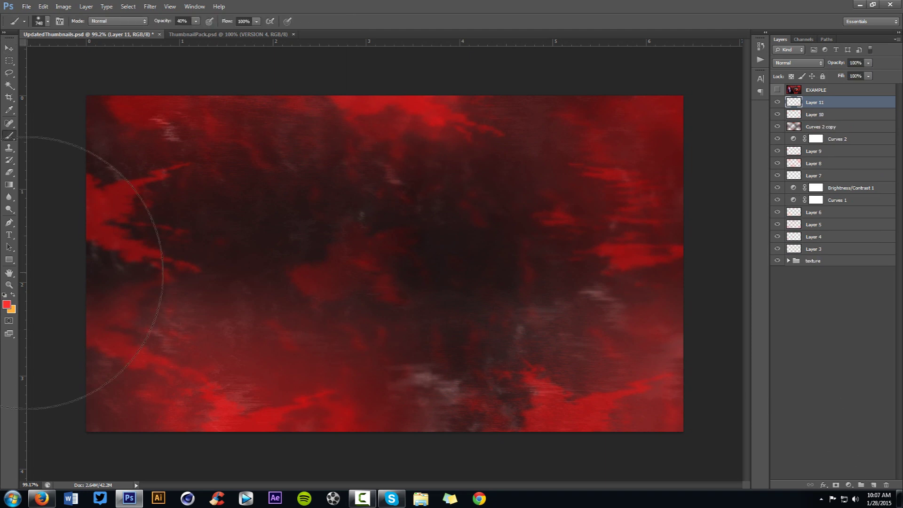
click(6, 304)
click(327, 199)
click(549, 192)
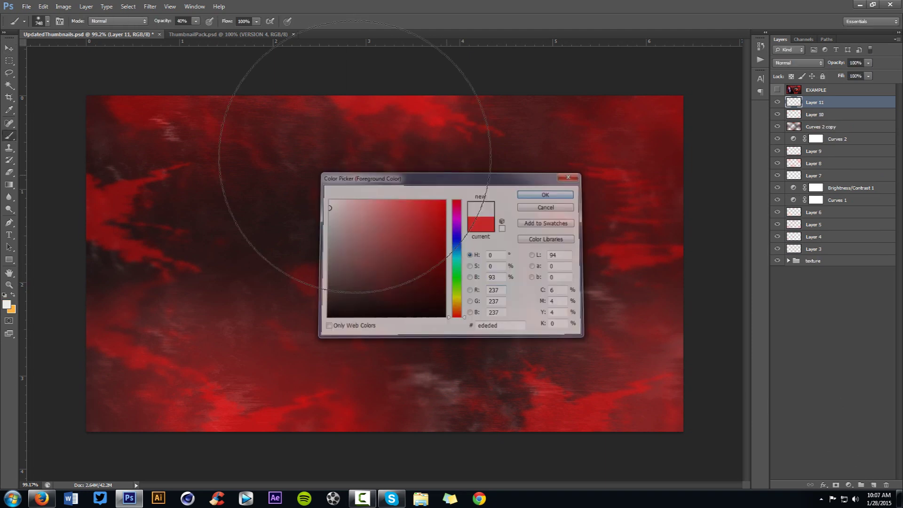
drag(328, 166, 332, 164)
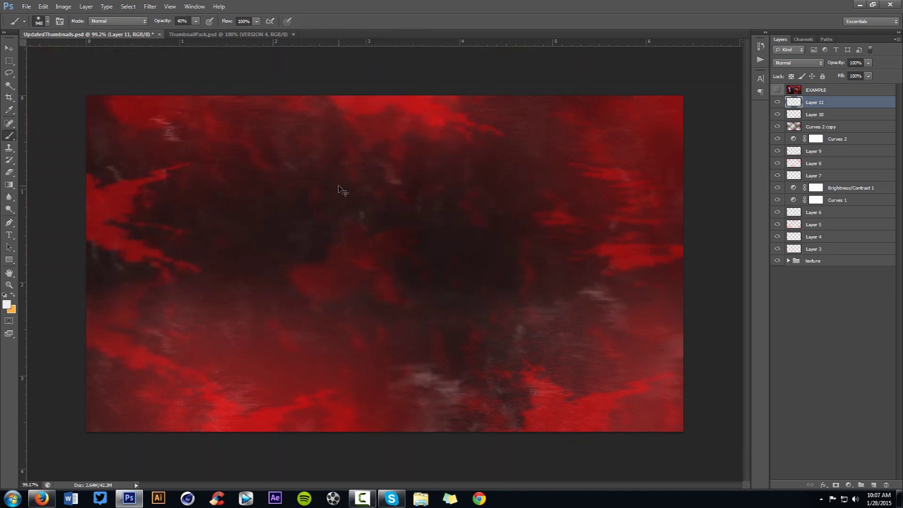
mouse_move(342, 188)
mouse_down()
mouse_move(415, 188)
mouse_move(288, 191)
mouse_move(381, 185)
mouse_move(379, 193)
mouse_up()
scroll(381, 185, down, 3)
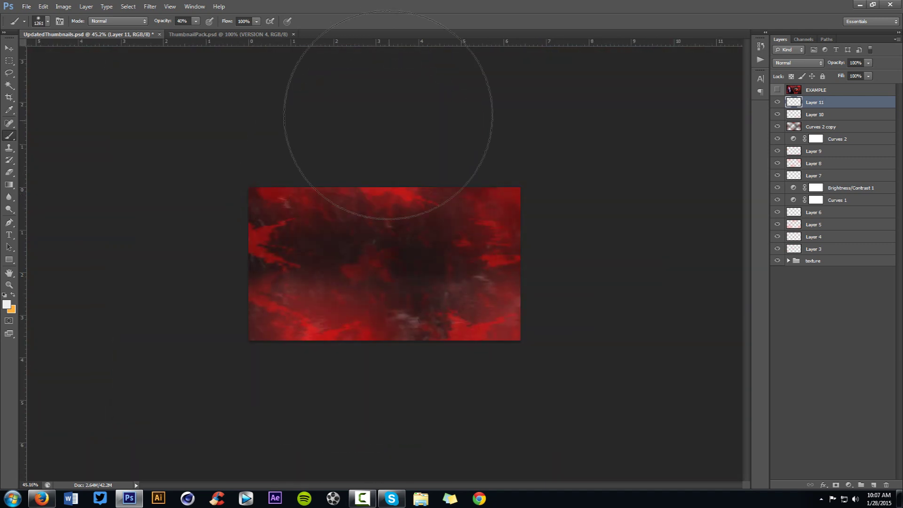
scroll(373, 200, up, 2)
scroll(375, 197, up, 2)
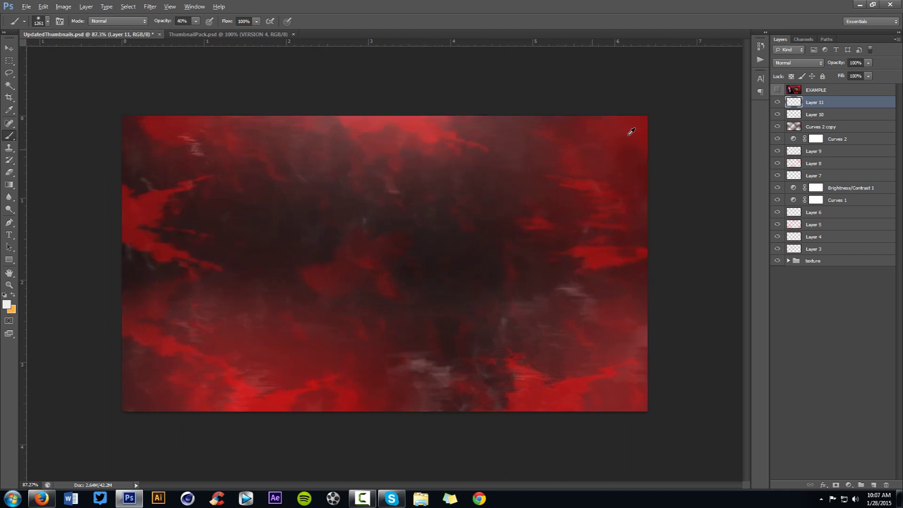
Set Layer 11's opacity to 64%
click(868, 76)
drag(865, 75, 850, 76)
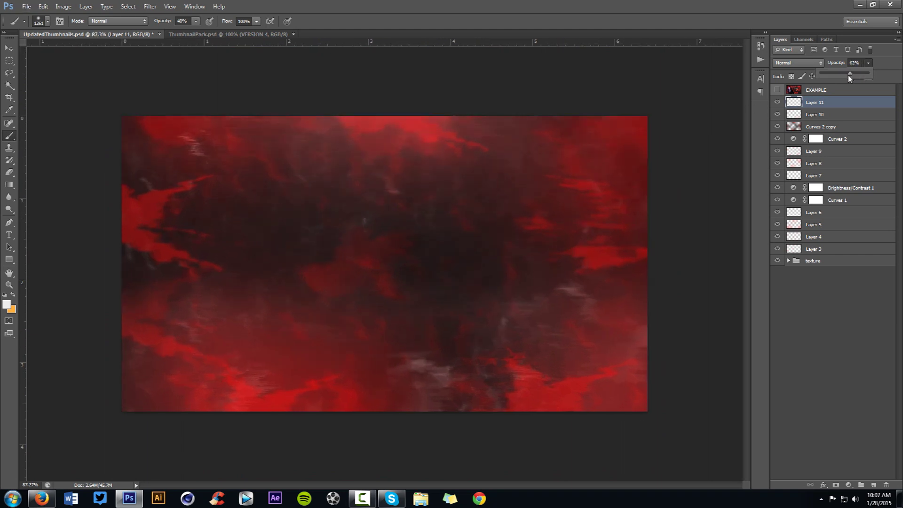
key(v)
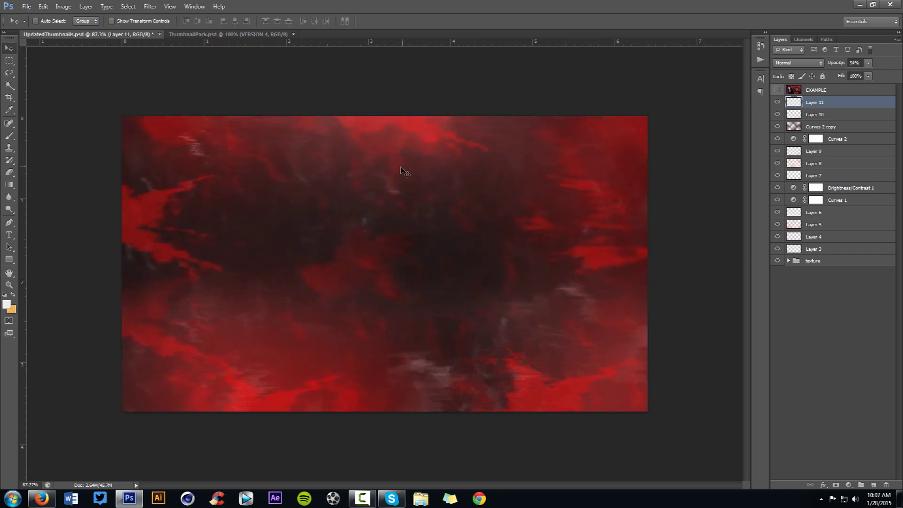
scroll(386, 191, up, 3)
scroll(492, 196, down, 2)
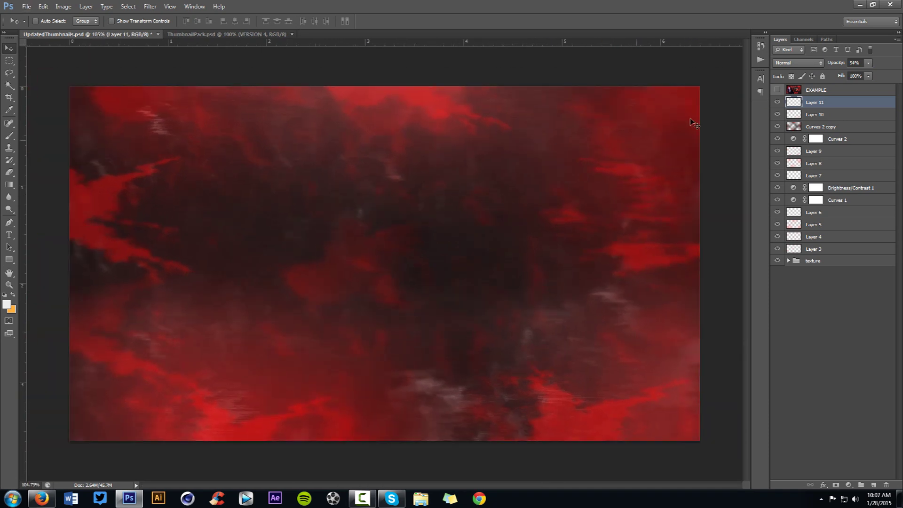
drag(861, 76, 855, 76)
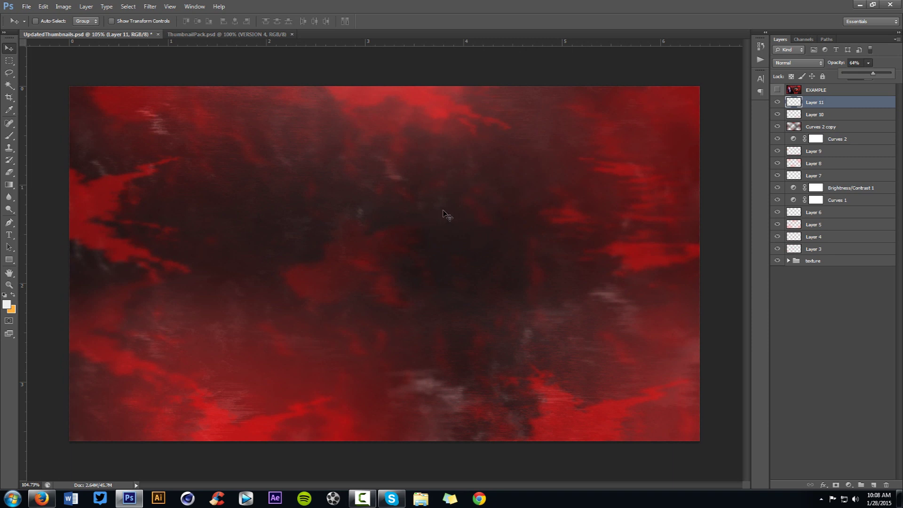
click(149, 6)
mouse_move(162, 101)
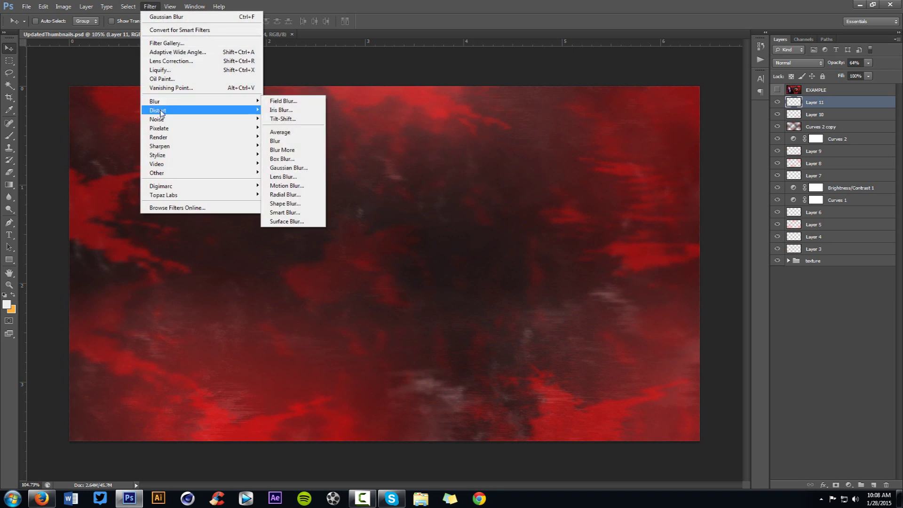
Apply Motion Blur to Layer 11 at angle 0 and distance 2000 pixels
click(285, 185)
drag(632, 165, 665, 163)
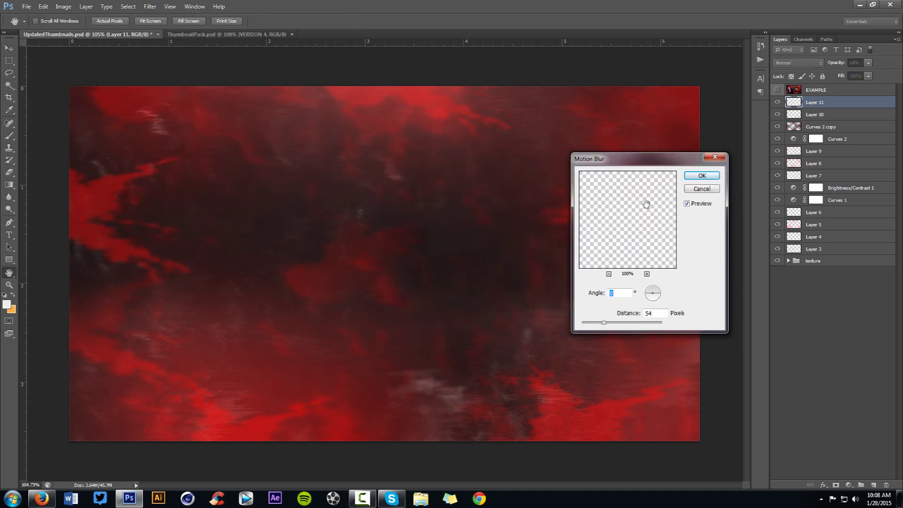
drag(603, 323, 635, 324)
drag(635, 323, 677, 324)
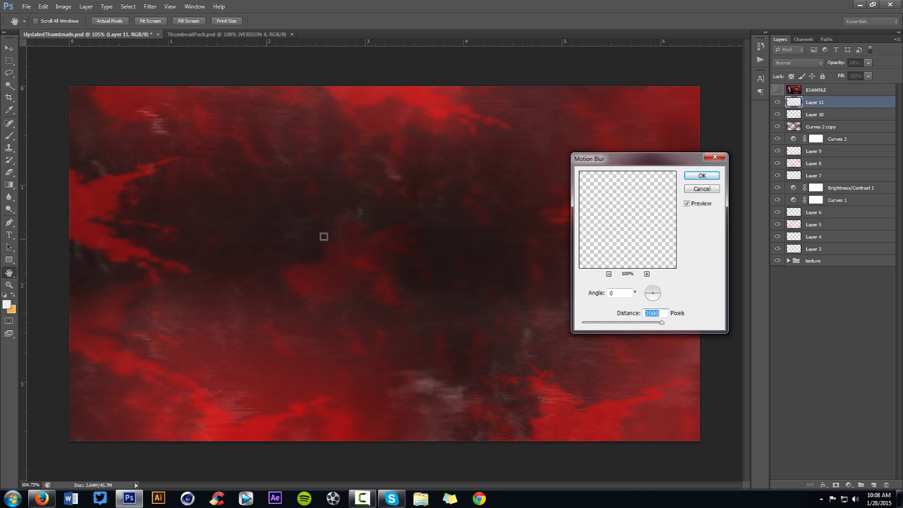
click(698, 176)
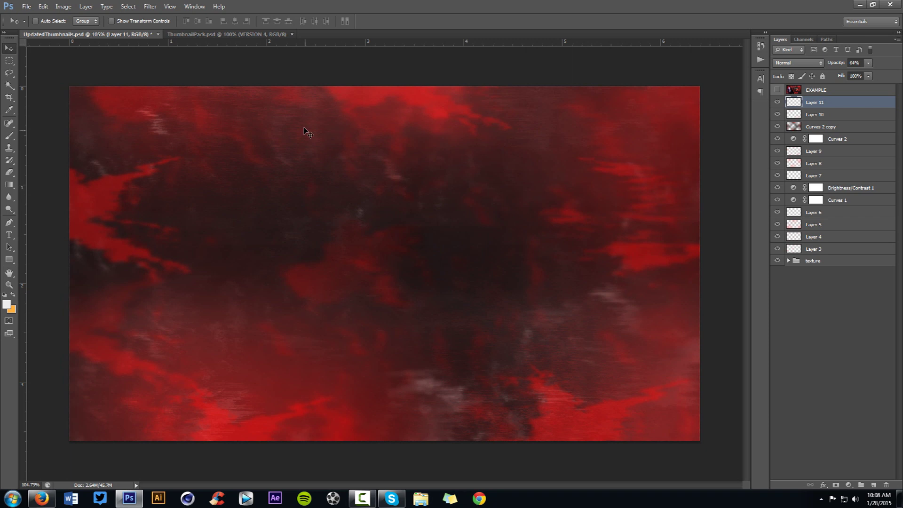
Apply the same horizontal Motion Blur to Layer 11 a second time
click(150, 6)
mouse_move(203, 102)
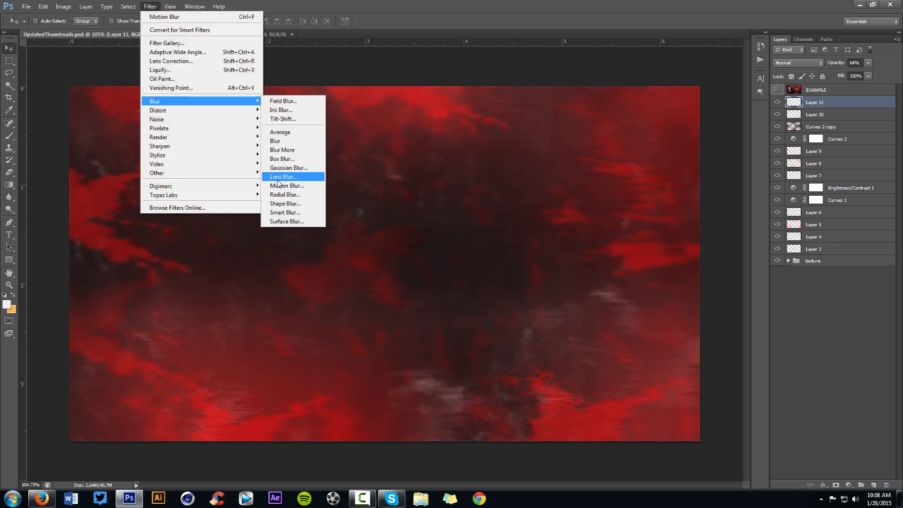
click(283, 186)
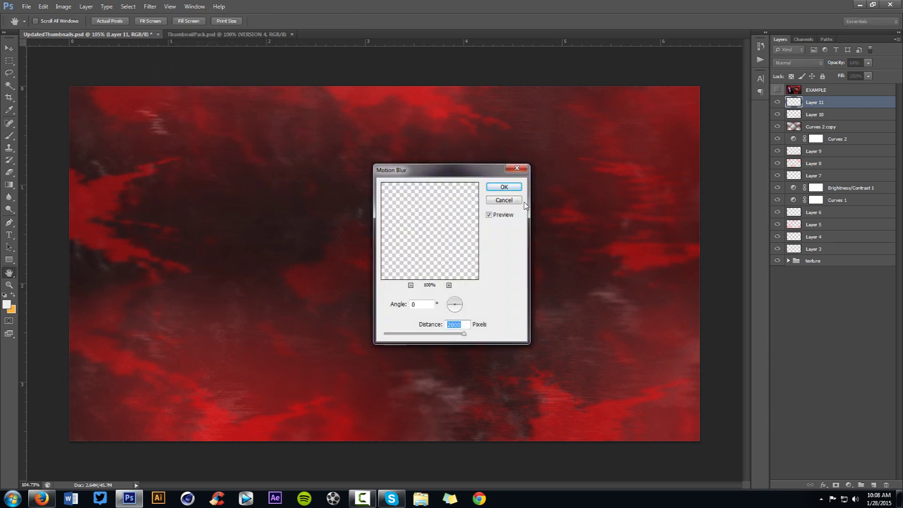
click(505, 187)
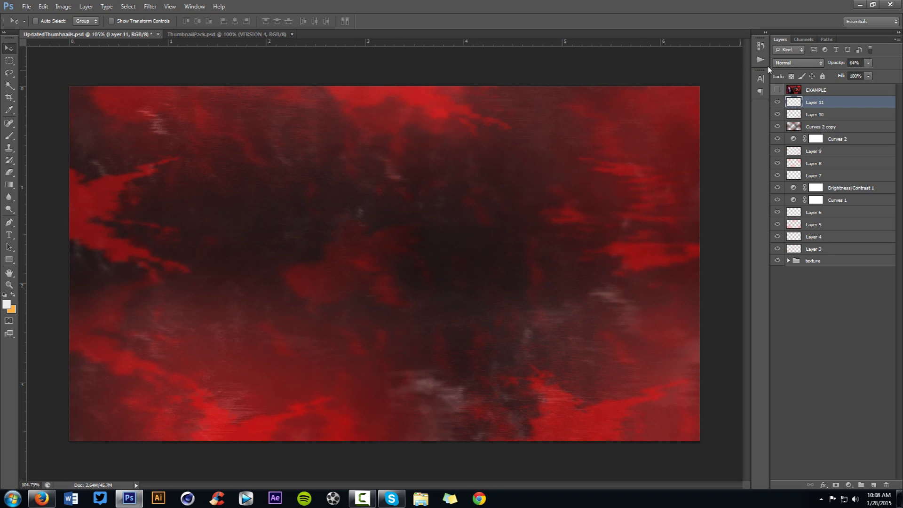
click(150, 7)
Gaussian-blur Layer 11 heavily with a radius of about 72
mouse_move(170, 103)
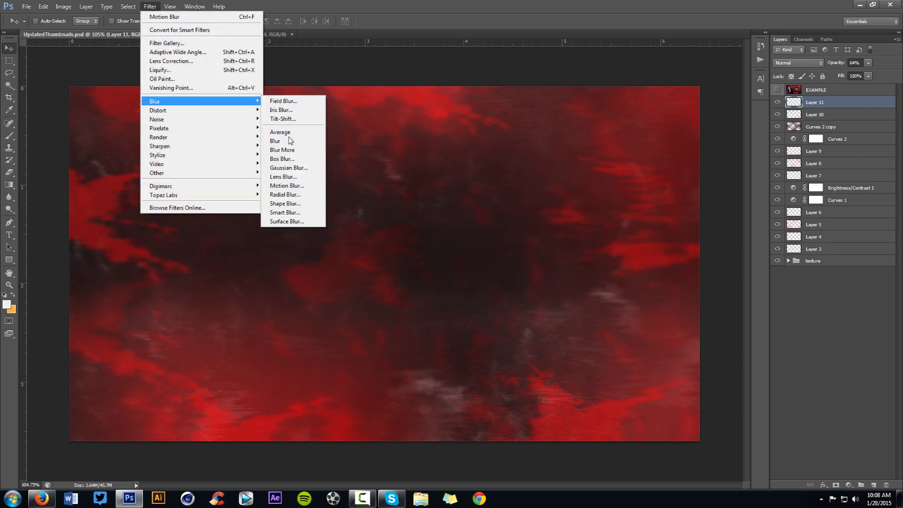
click(299, 169)
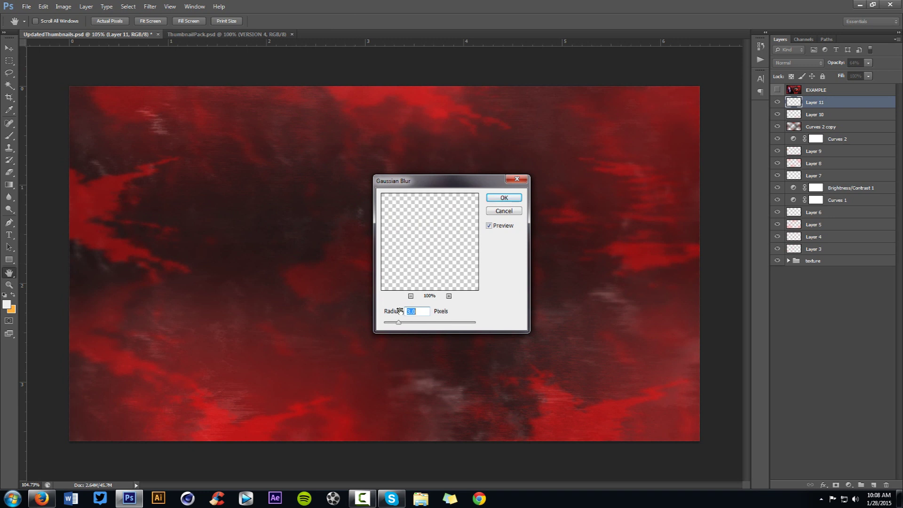
drag(448, 183, 503, 201)
click(478, 341)
drag(478, 341, 493, 345)
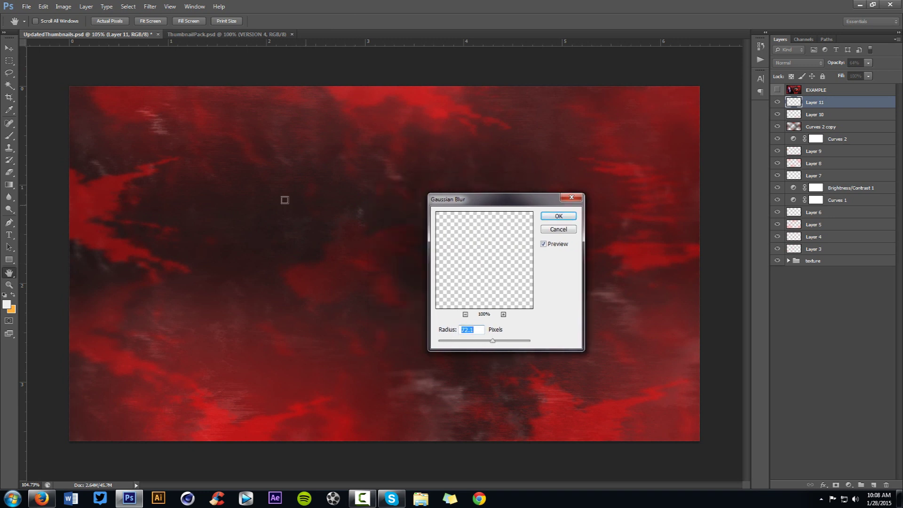
click(558, 216)
Set Layer 11 to 60% opacity and 29% fill
click(868, 63)
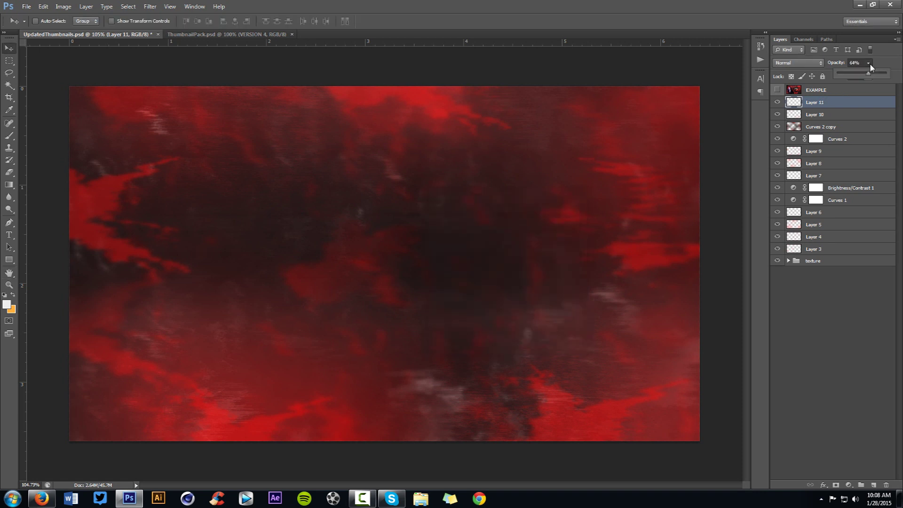
click(782, 107)
drag(869, 76, 836, 86)
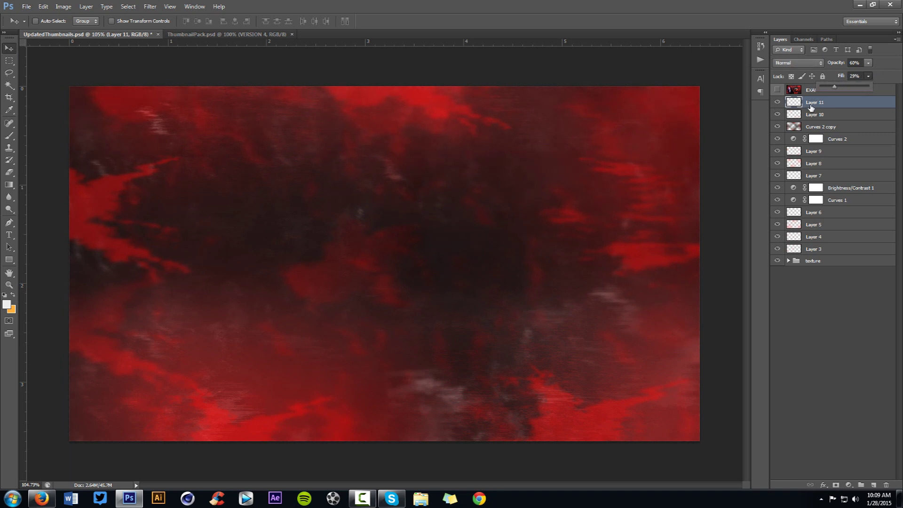
click(785, 109)
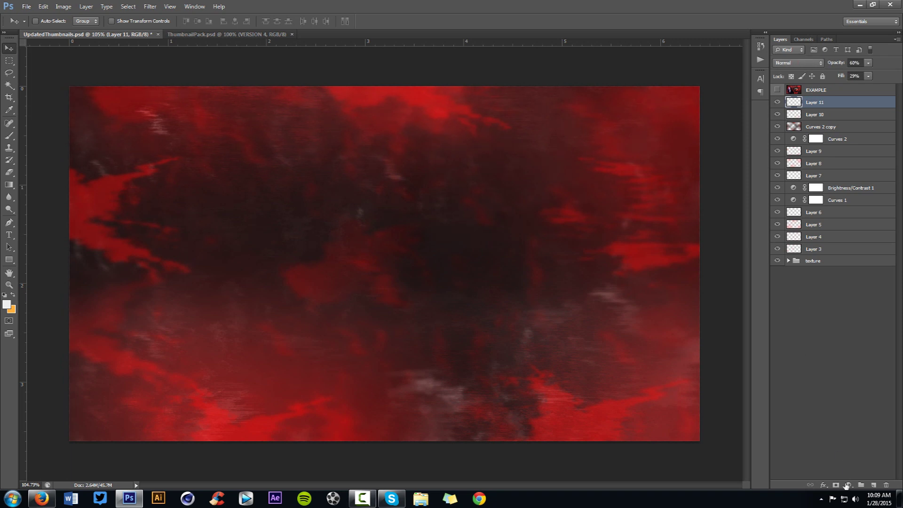
click(847, 484)
Add a Brightness/Contrast adjustment layer with slightly raised contrast
click(832, 320)
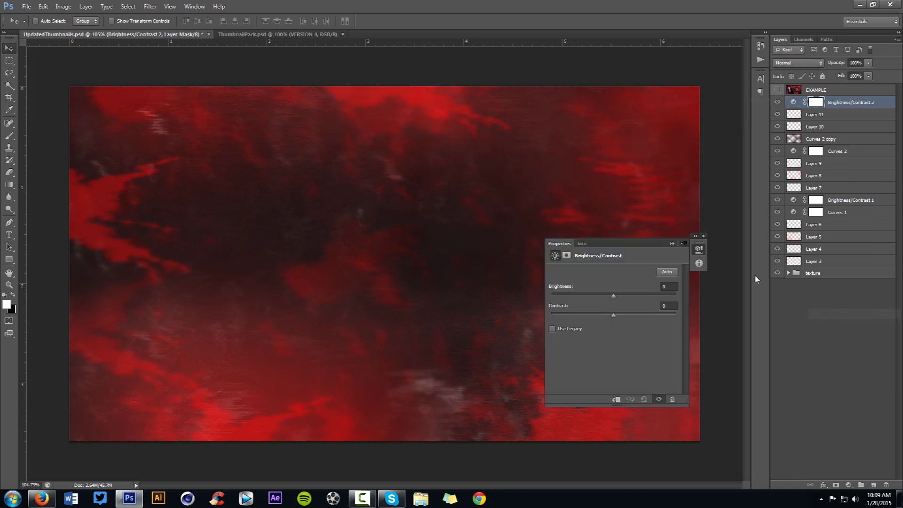
drag(623, 313, 628, 315)
click(704, 236)
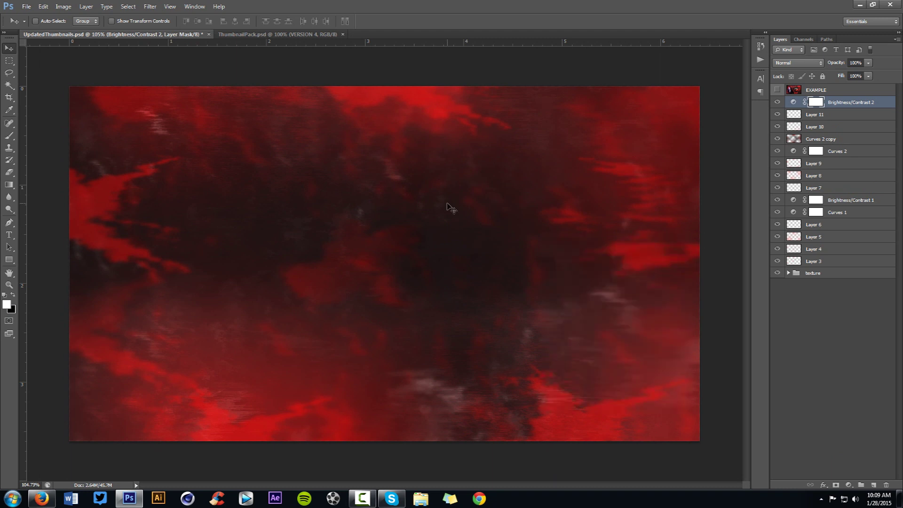
Add a hue-shifted Hue/Saturation layer, rename it 'Color changer', and leave it hidden
click(848, 484)
click(850, 367)
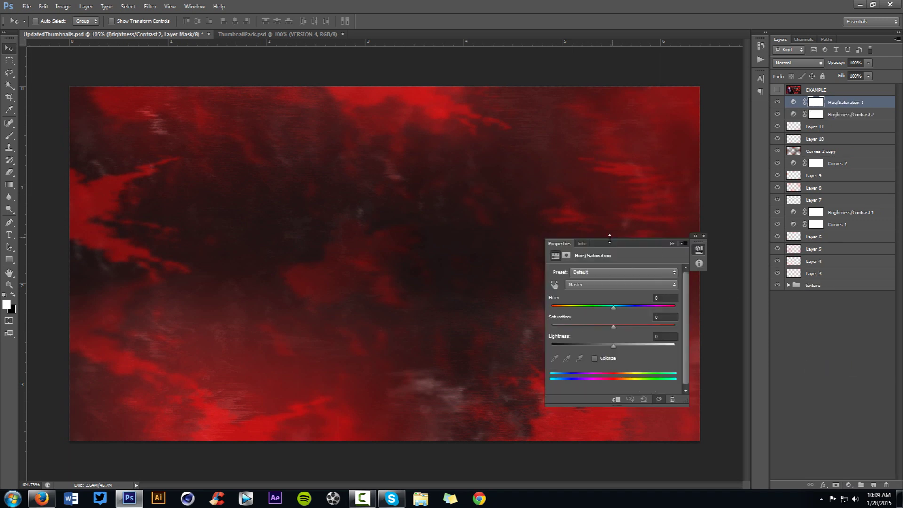
mouse_move(613, 306)
mouse_down()
mouse_move(558, 307)
mouse_move(674, 310)
mouse_move(587, 313)
mouse_move(602, 310)
mouse_up()
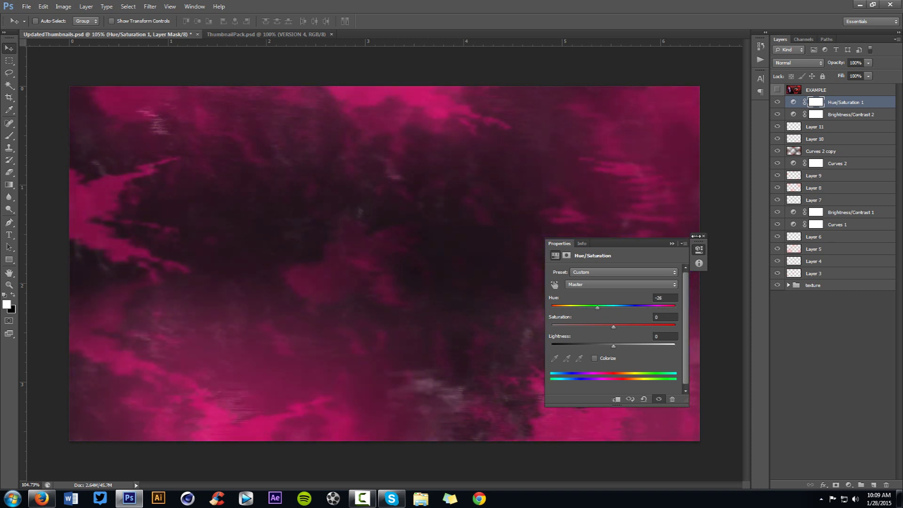
click(702, 237)
click(776, 102)
double_click(836, 102)
text(d)
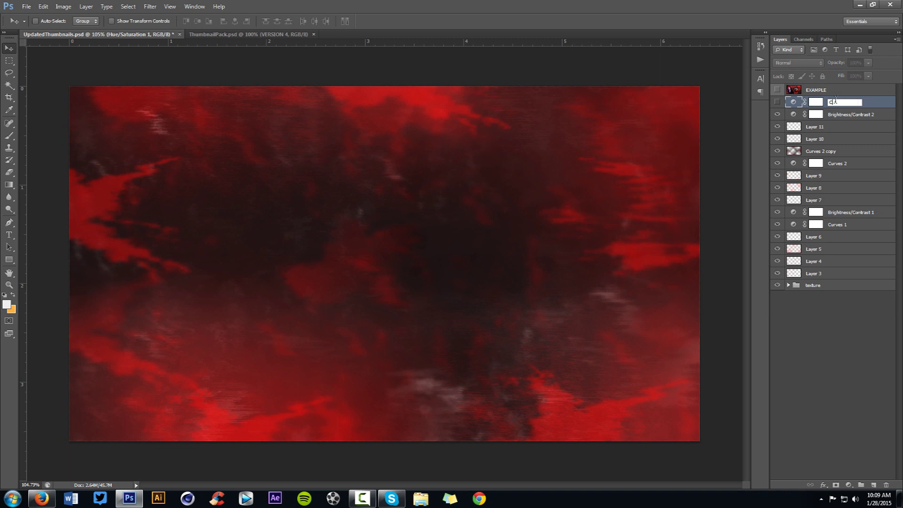
text(olor changer)
key(Return)
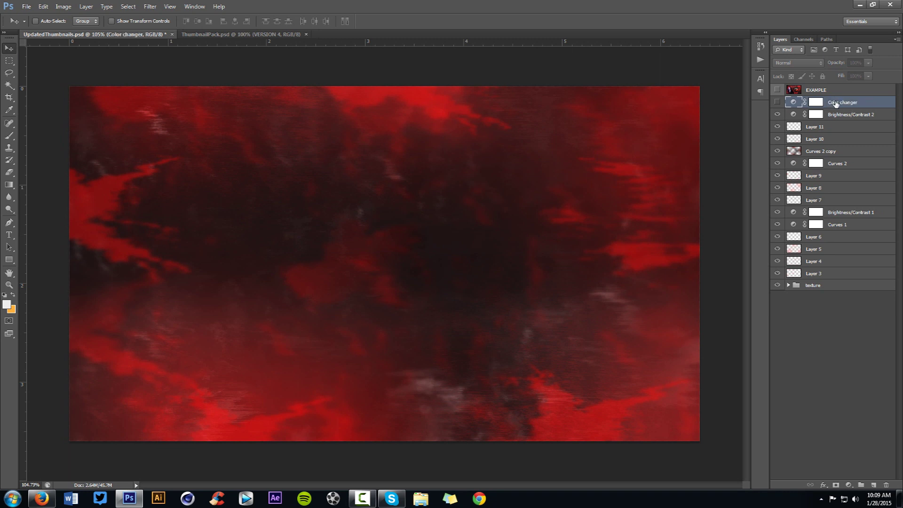
click(777, 106)
click(776, 106)
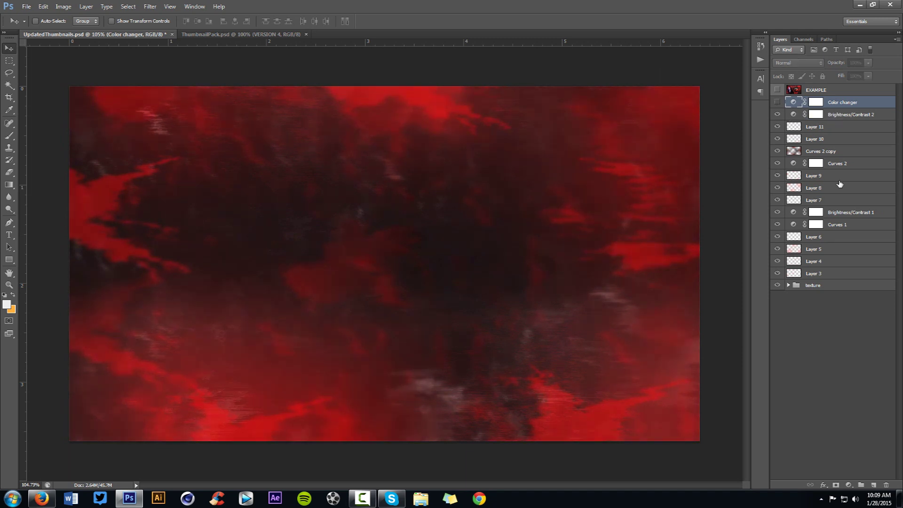
click(813, 128)
Duplicate the texture layers into a group named 'Texture', moving Brightness/Contrast 2 inside
shift+click(833, 289)
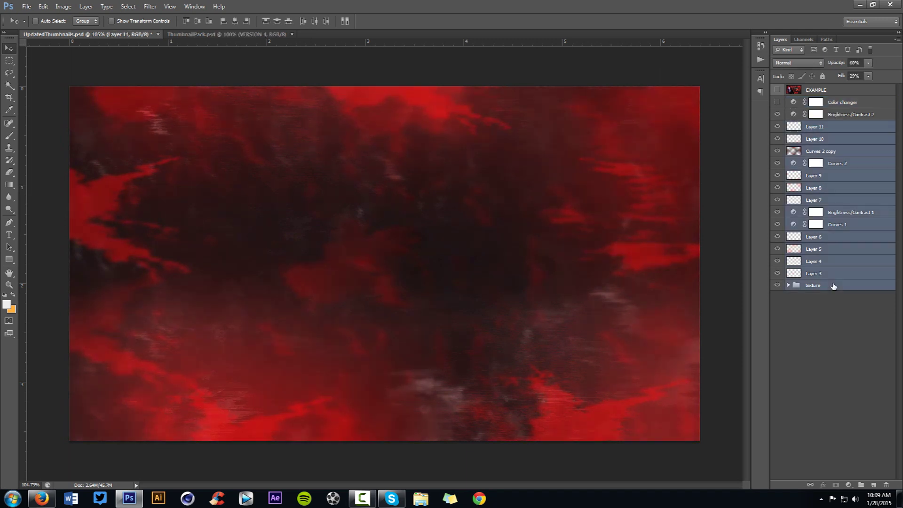
key(ctrl+j)
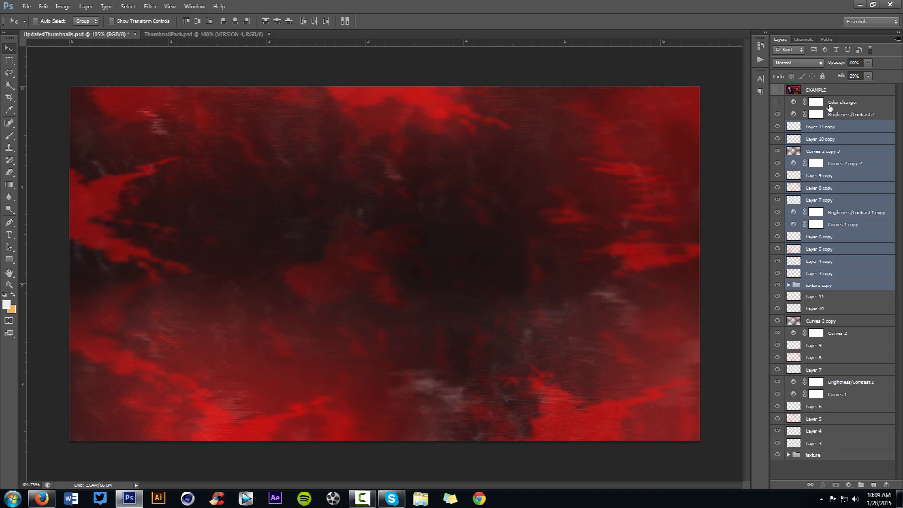
key(ctrl+g)
double_click(818, 126)
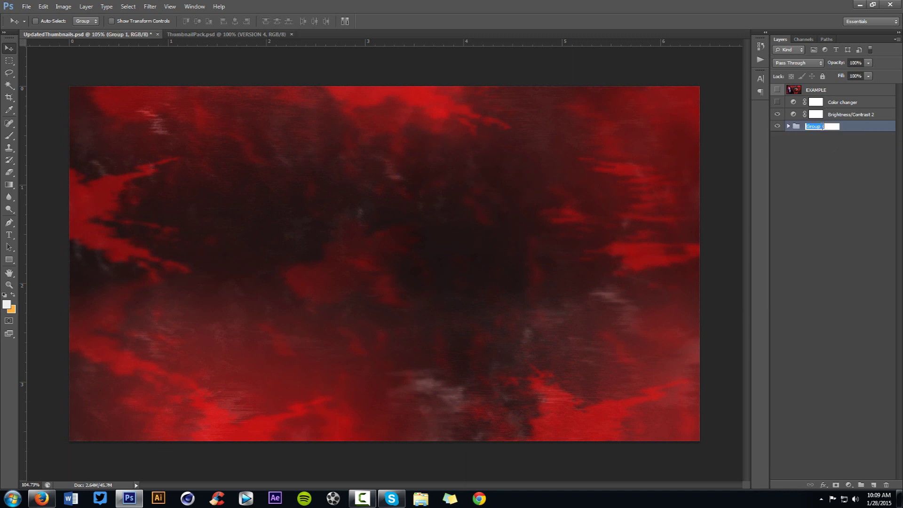
text(Texture)
key(Return)
click(788, 126)
drag(792, 115, 789, 128)
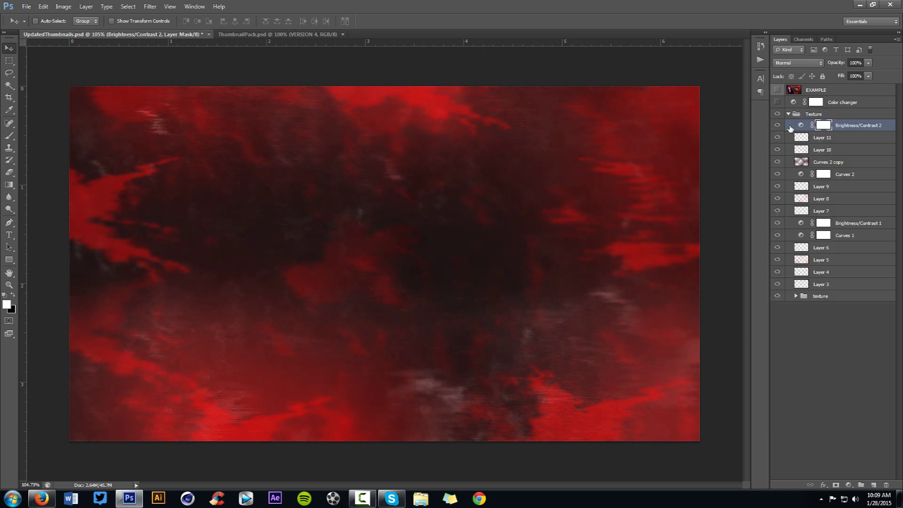
click(788, 114)
Merge a copy of the Texture group into one layer and duplicate that merged layer
key(ctrl+j)
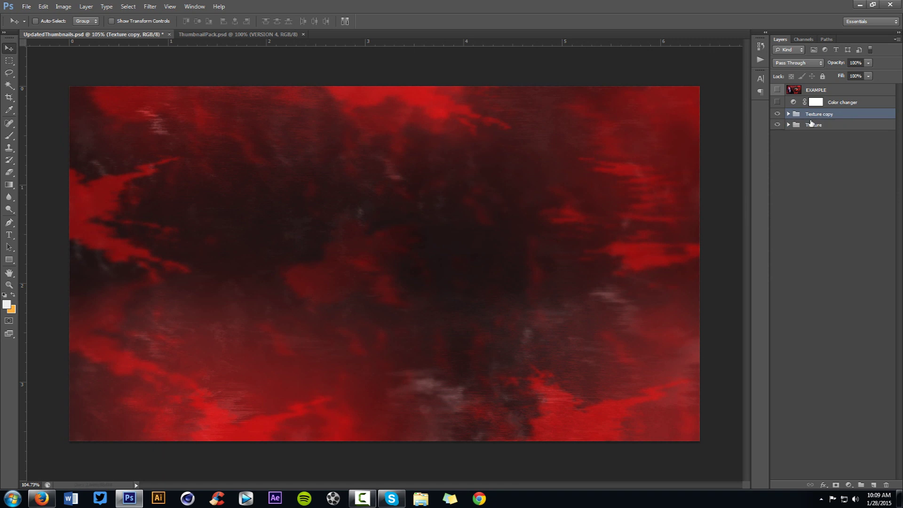
key(ctrl+e)
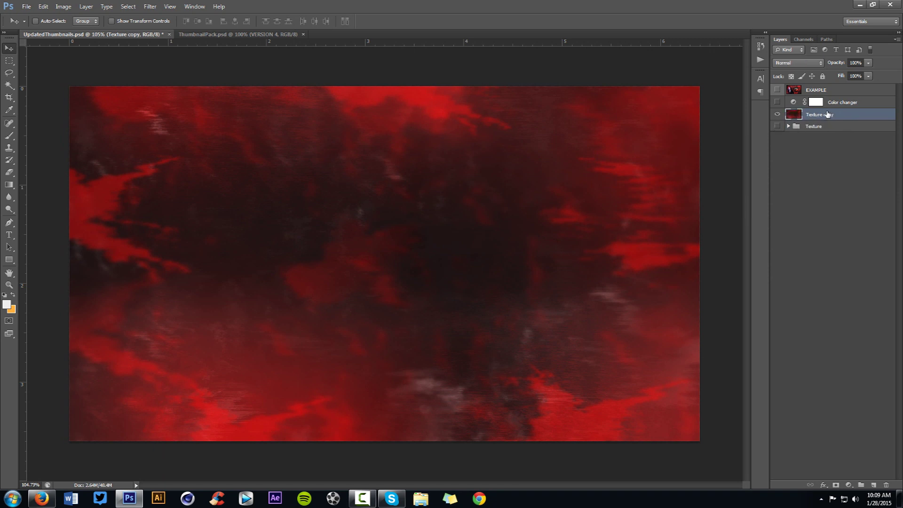
double_click(820, 115)
key(BackSpace)
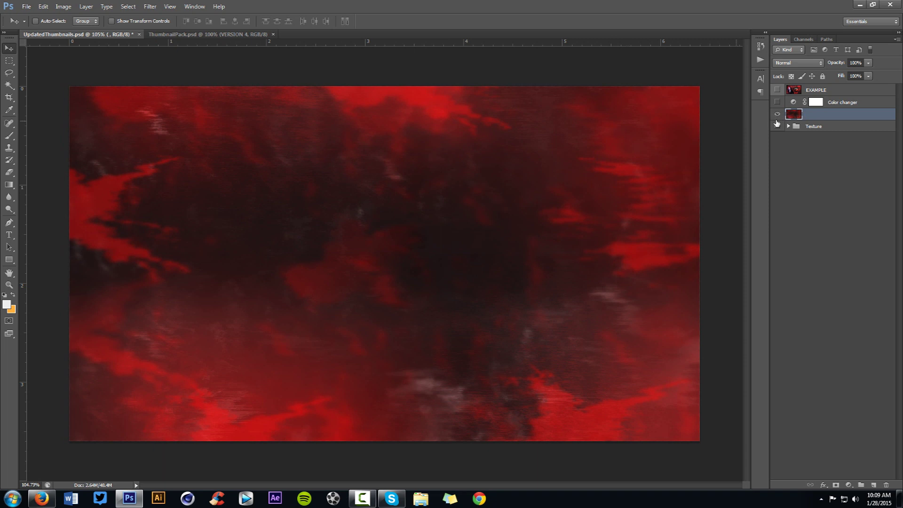
key(ctrl+j)
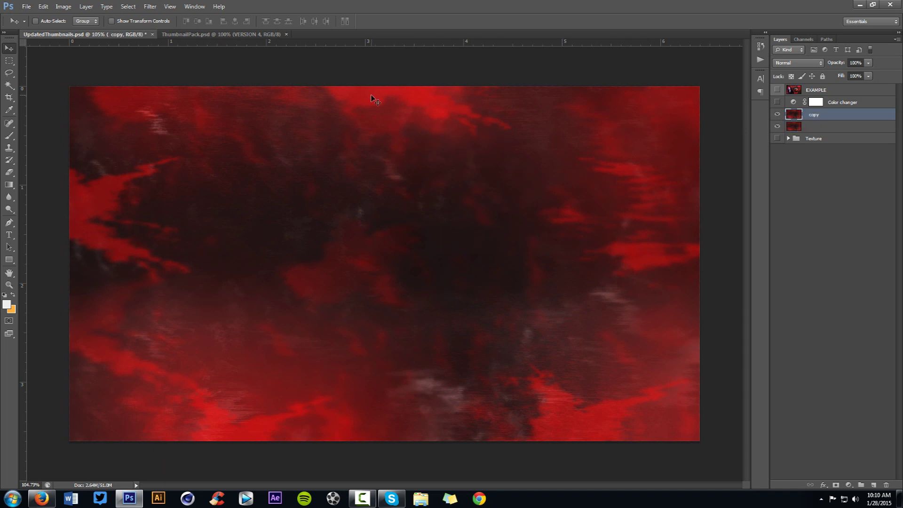
Apply a light Gaussian blur of radius 7.8 to the copy layer
click(150, 6)
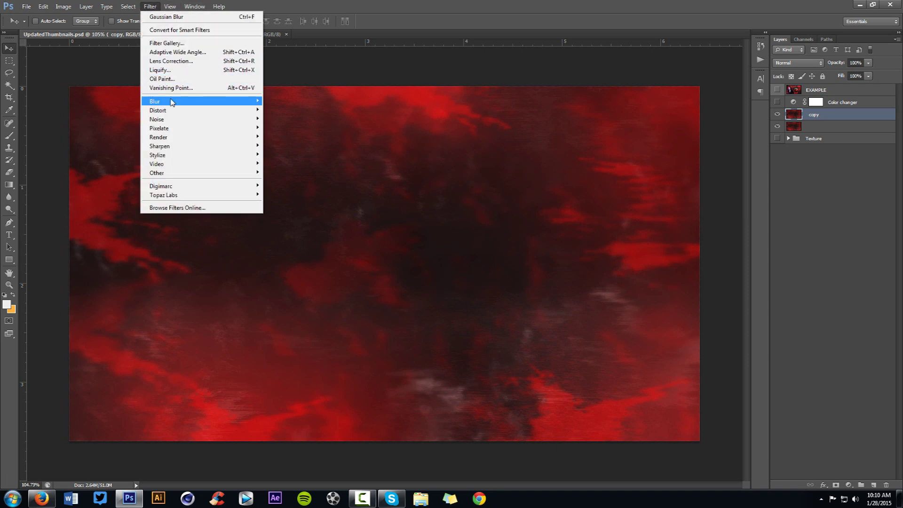
mouse_move(171, 102)
click(292, 168)
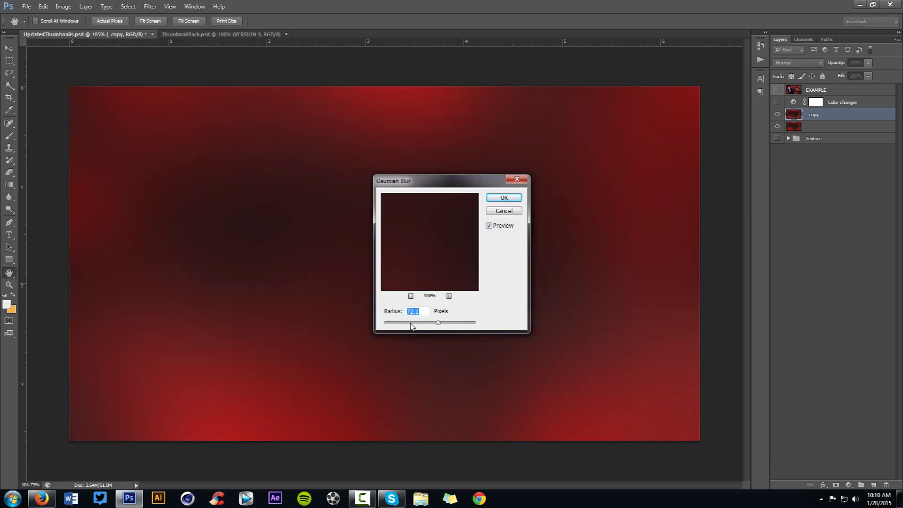
drag(417, 327, 415, 326)
click(504, 197)
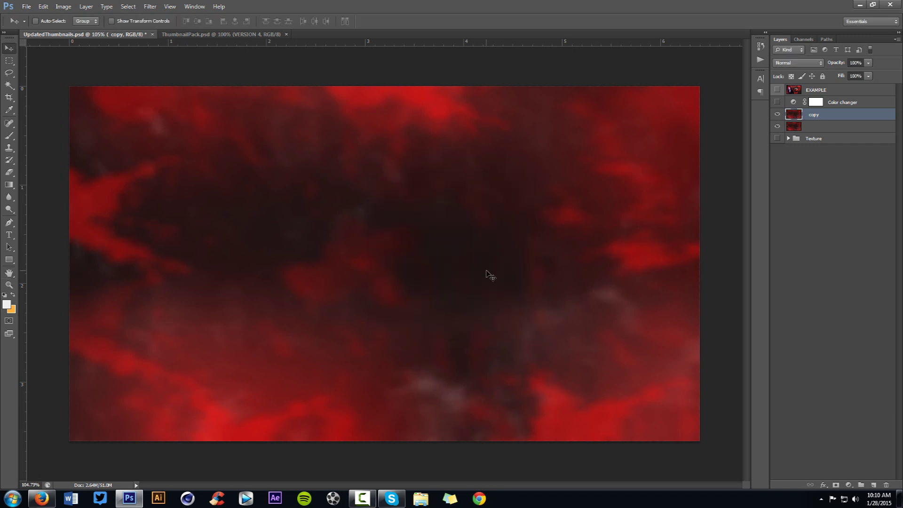
Hide the blurred copy layer and start a new text layer on the canvas
click(776, 114)
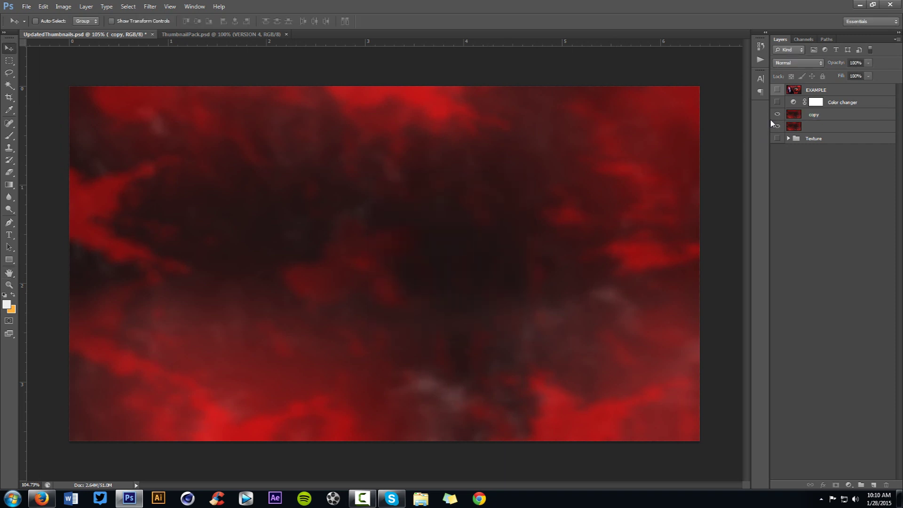
click(777, 115)
click(777, 114)
click(828, 117)
key(t)
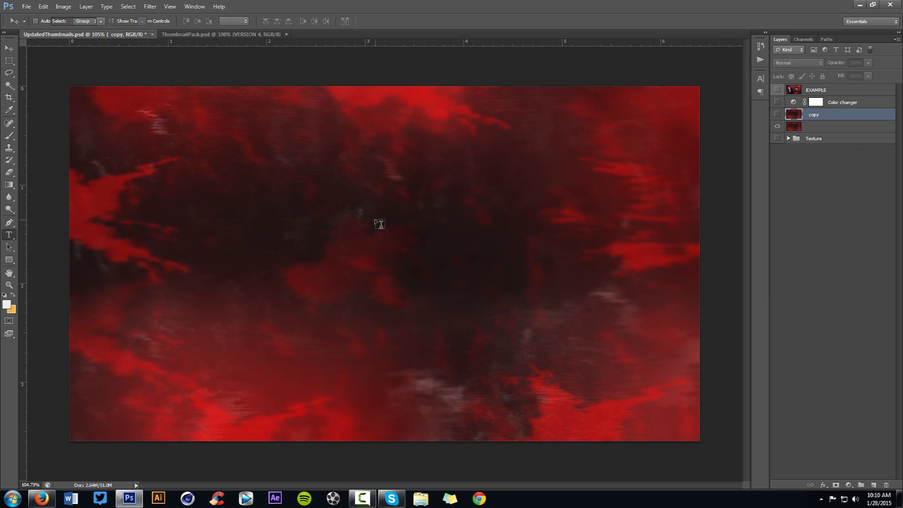
click(374, 216)
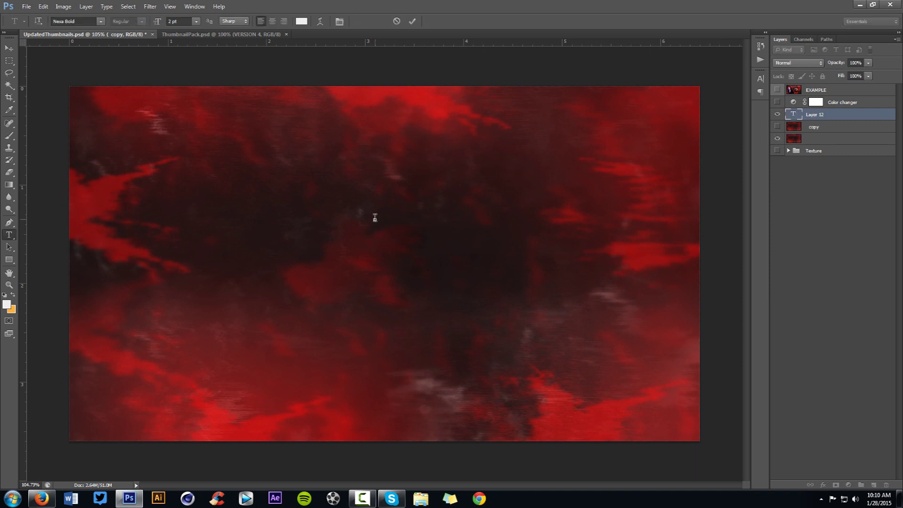
Type 'CREATING' at 13 pt in white Nexa Bold and commit it
click(174, 21)
key(Return)
text(CREATING)
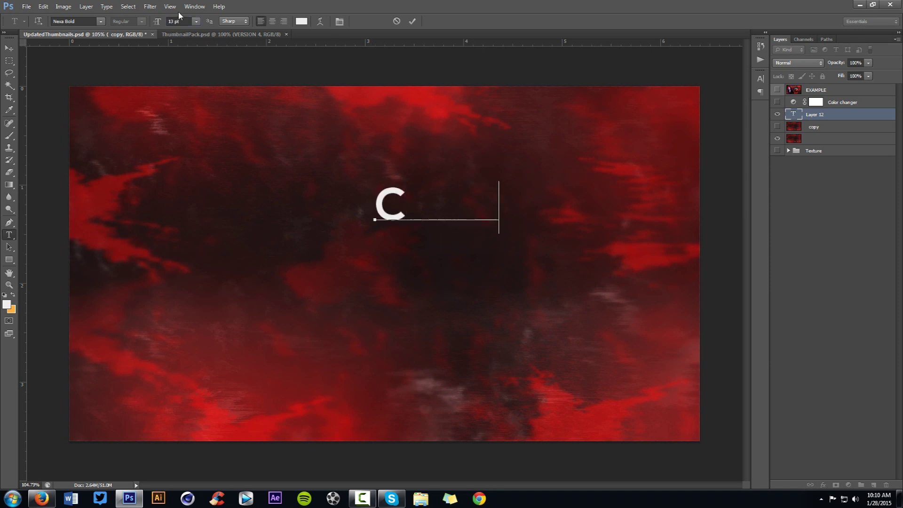
click(101, 21)
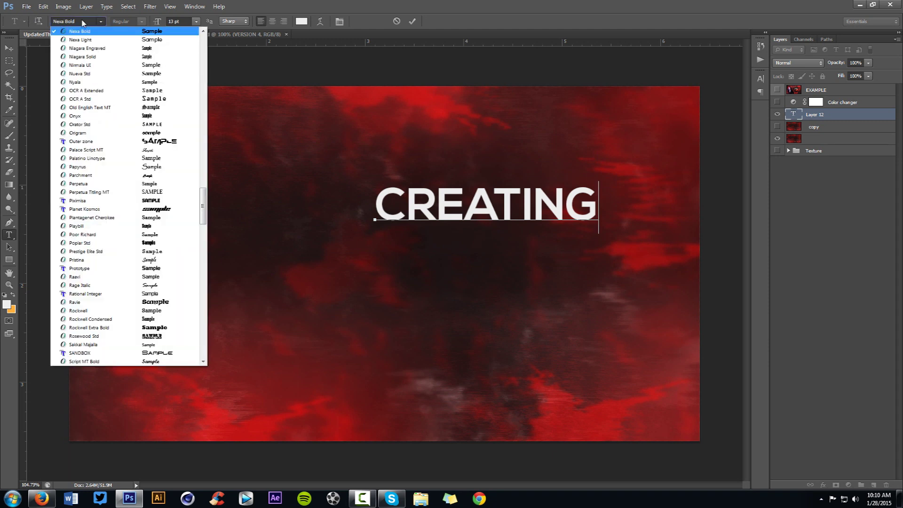
click(416, 20)
click(416, 19)
Alt-drag a copy of CREATING below it and retype the copy as 'AWESOME'
key(v)
drag(498, 207, 433, 247)
key(t)
double_click(431, 243)
key(End)
text(AWESOME)
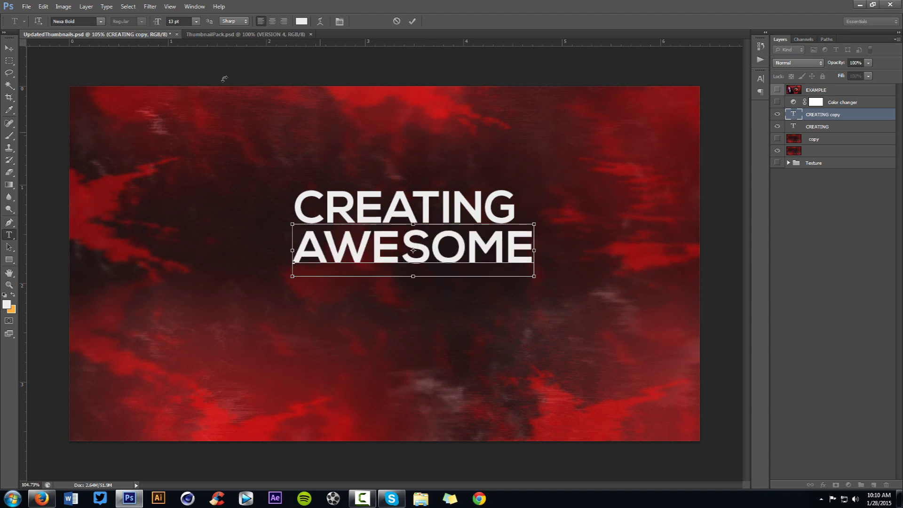
Start changing AWESOME's font by searching the font families for 'Bru'
double_click(429, 245)
click(81, 21)
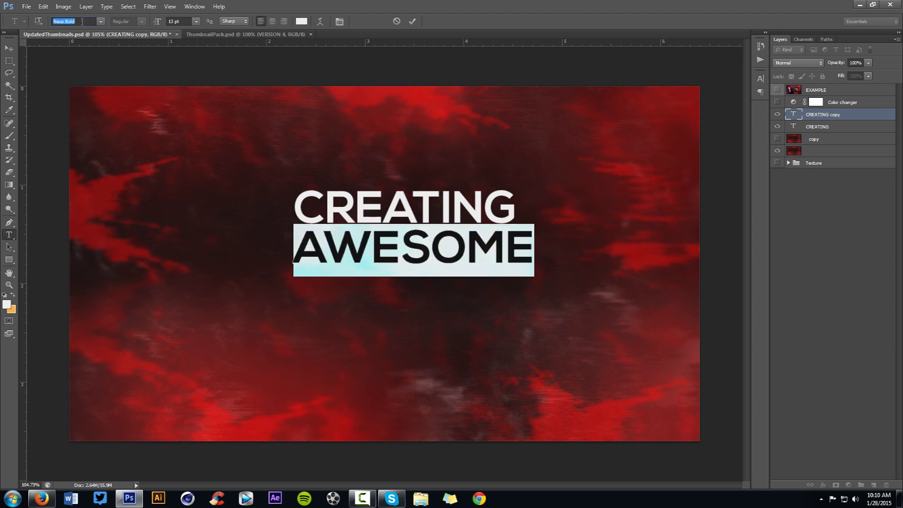
text(Brush Script MT)
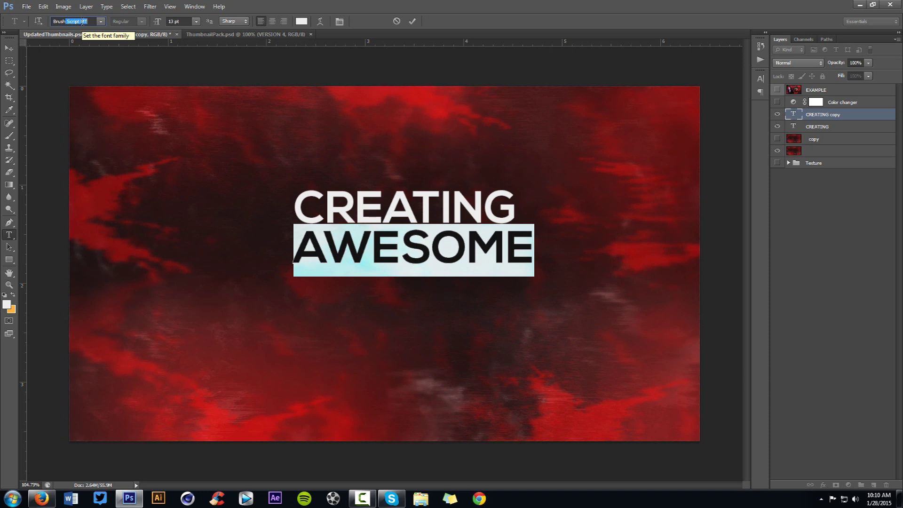
click(99, 23)
Set AWESOME in the WAR BRUSH font at 18 pt and commit it
drag(203, 82, 199, 258)
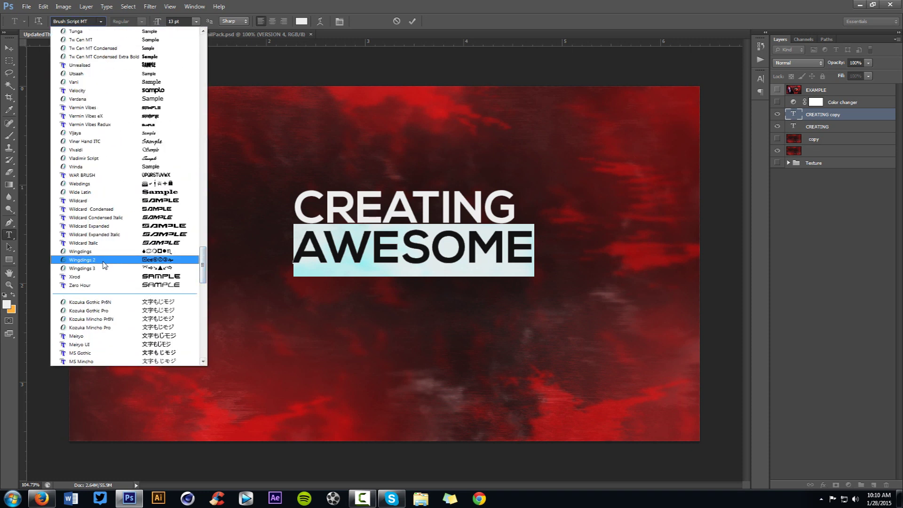
click(89, 175)
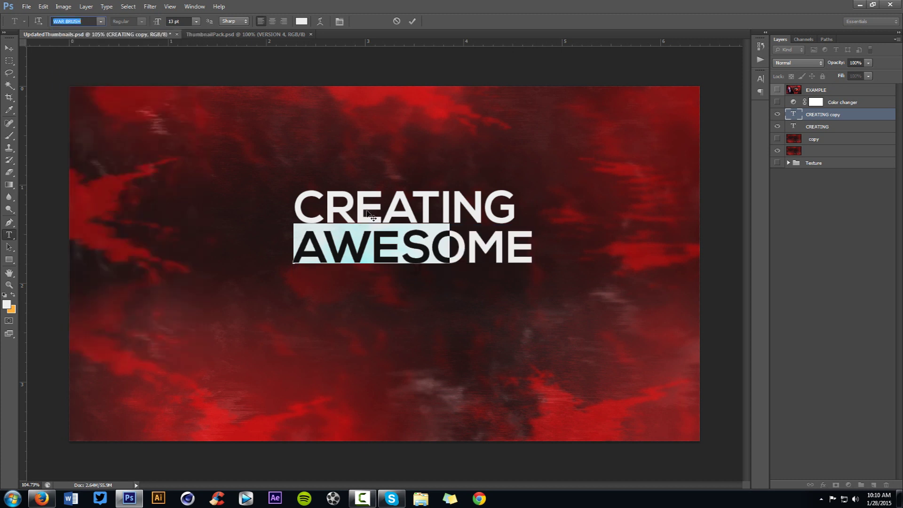
click(179, 21)
scroll(183, 22, up, 11)
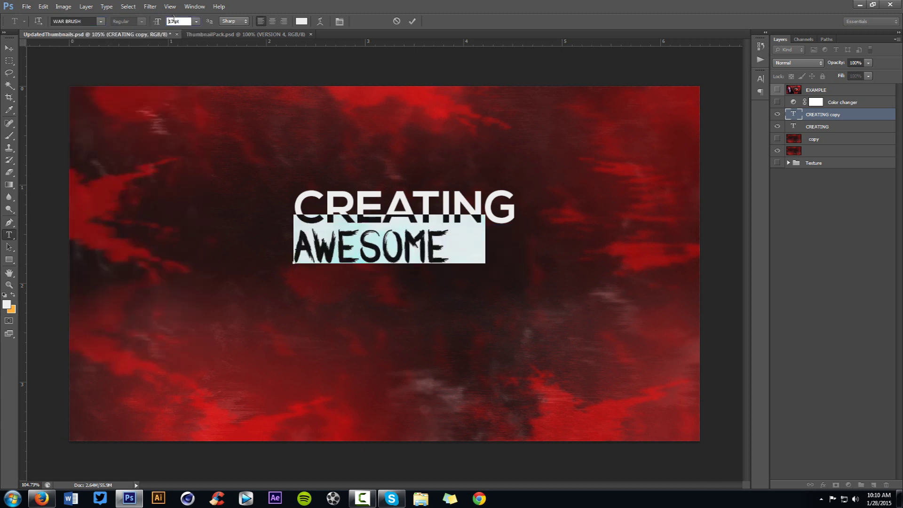
scroll(182, 21, down, 4)
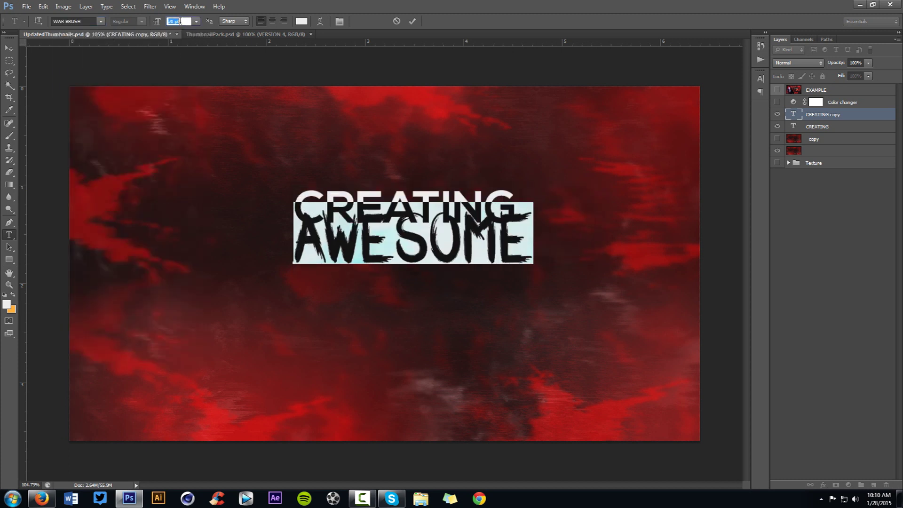
key(Down)
key(Down)
key(ctrl+Return)
Duplicate AWESOME below itself and retype the copy as THUMBNAILS
key(v)
drag(416, 210, 417, 258)
key(t)
click(419, 305)
key(ctrl+a)
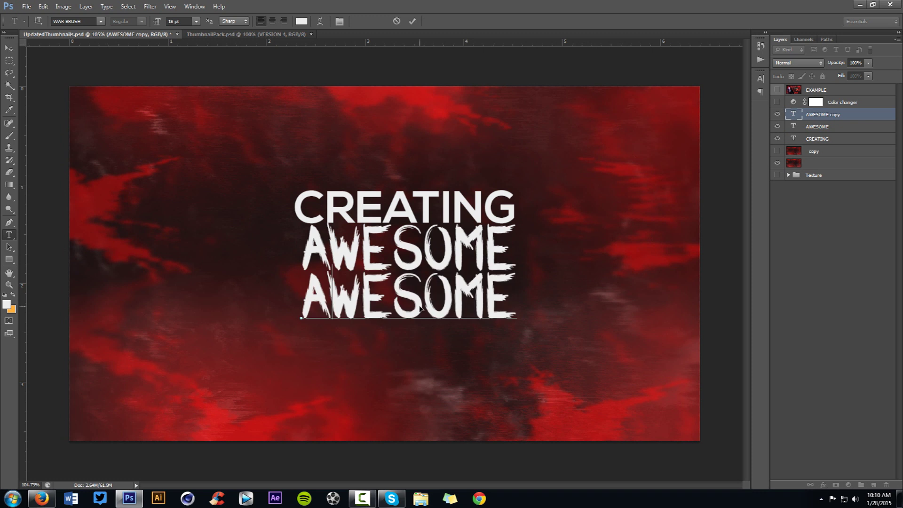
text(TE)
key(ctrl+a)
text(THUB)
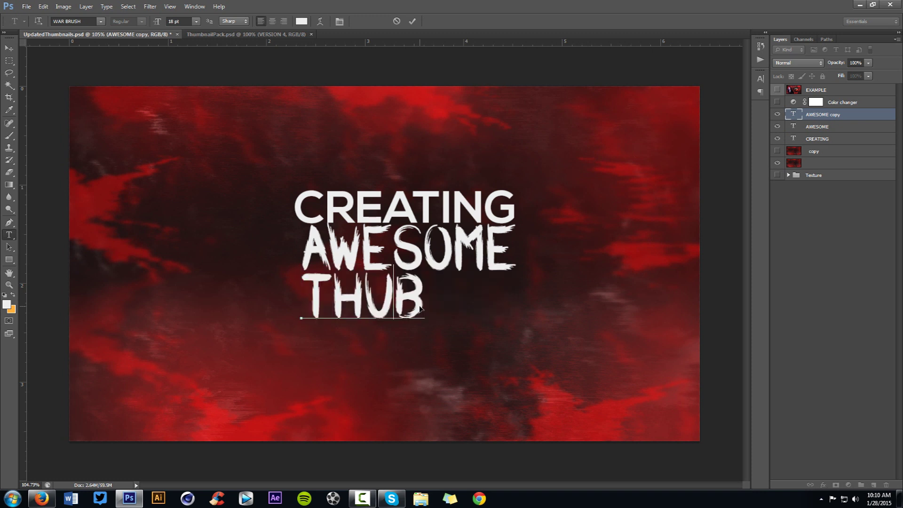
key(BackSpace)
text(MBNAILS)
Set THUMBNAILS to Nexa Bold at 28 pt and move it up under AWESOME
key(ctrl+a)
click(94, 22)
text(Nexa Bold)
click(167, 22)
text(28)
key(Return)
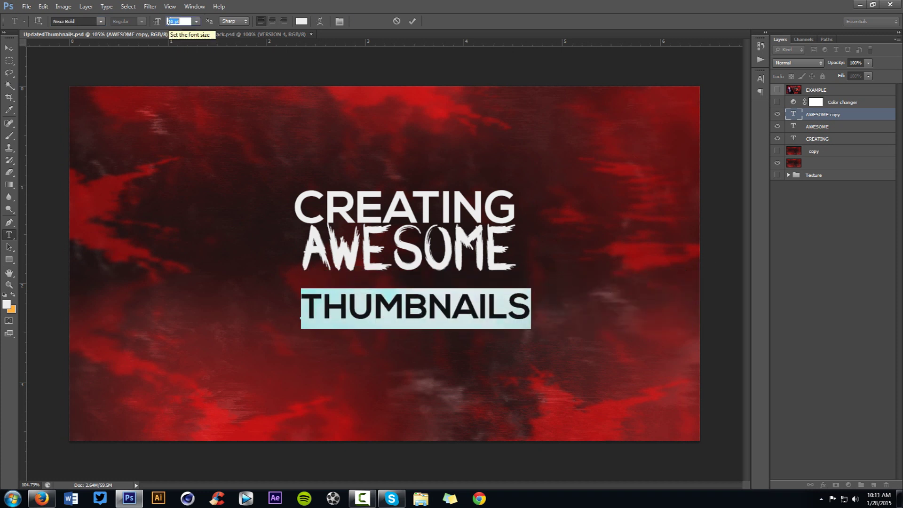
click(412, 22)
key(v)
drag(439, 267, 460, 241)
Nudge the THUMBNAILS layer up closer to AWESOME
ctrl+click(817, 127)
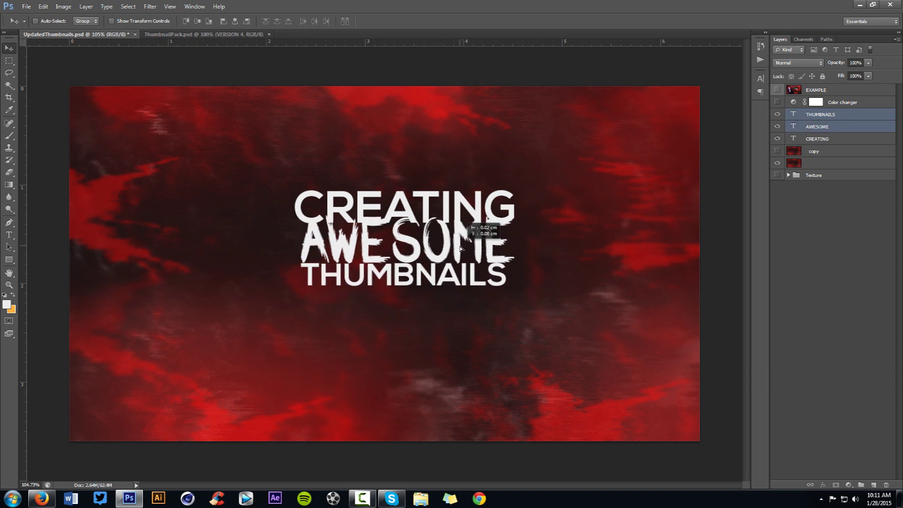
click(822, 126)
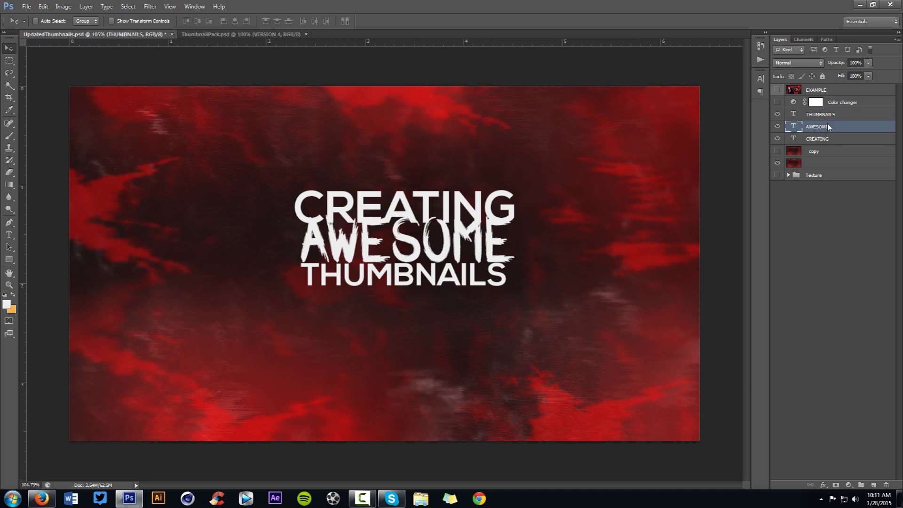
click(820, 115)
drag(602, 239, 600, 236)
Scale all three text layers to about 138% and shift the group slightly left
shift+click(821, 138)
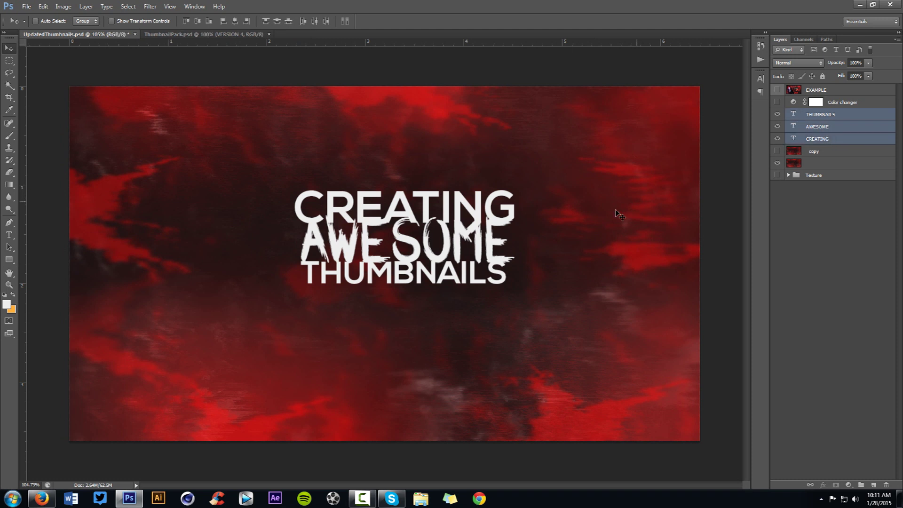
key(ctrl+t)
drag(515, 285, 598, 323)
key(Return)
drag(506, 270, 450, 268)
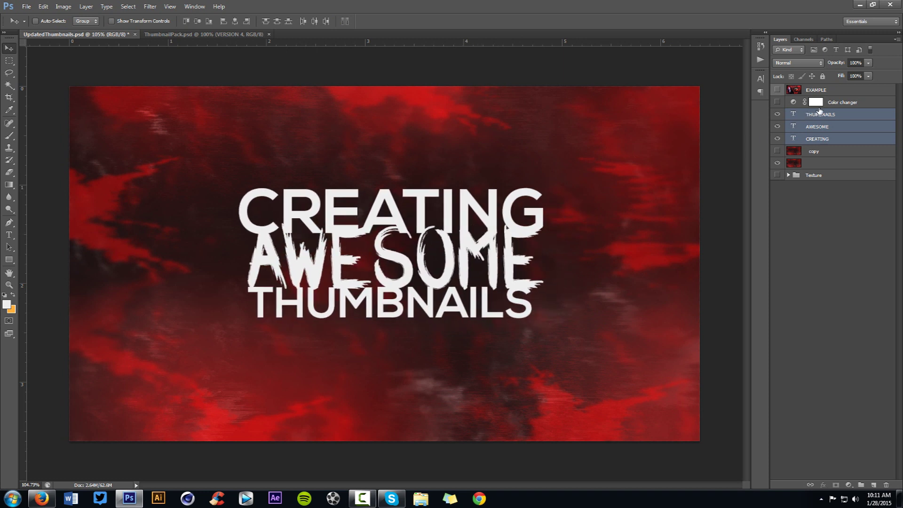
Color AWESOME bright red (ff2c2c), then reselect all three text layers
click(826, 127)
click(759, 78)
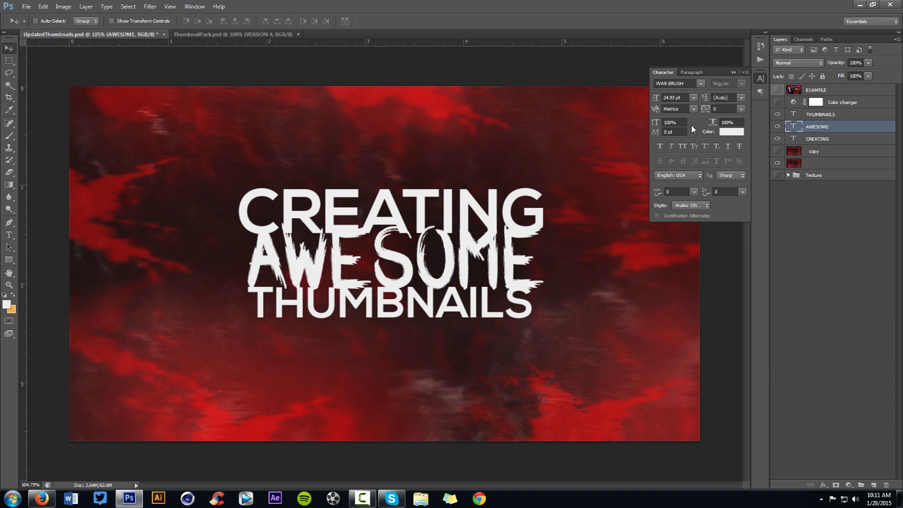
click(734, 134)
mouse_move(418, 221)
mouse_down()
mouse_move(423, 187)
mouse_move(433, 189)
mouse_up()
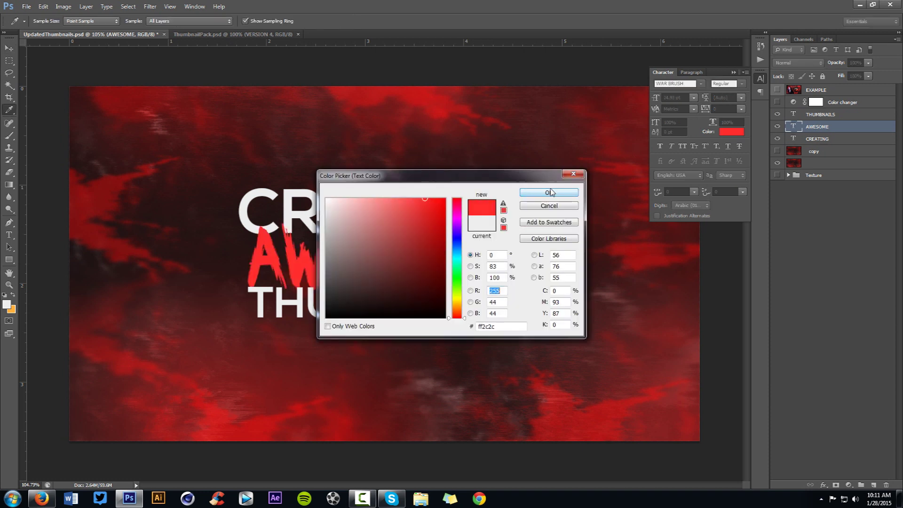
click(548, 192)
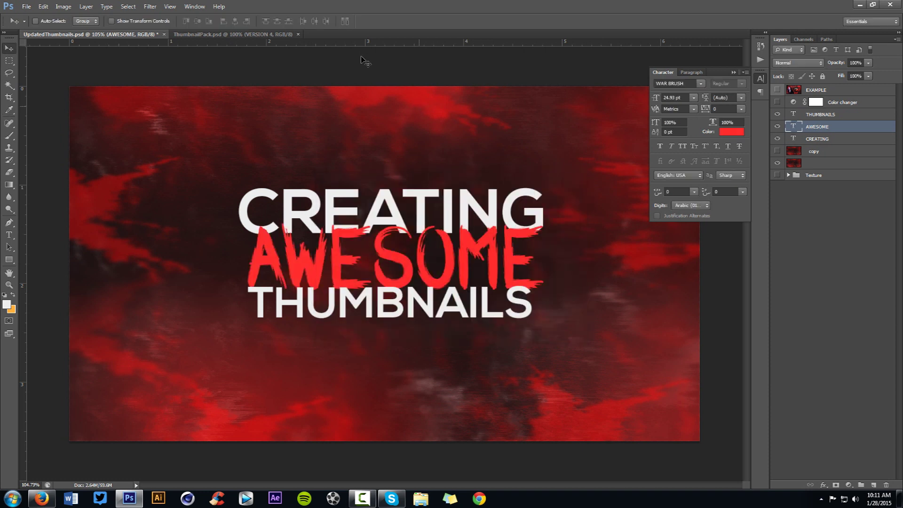
shift+click(820, 116)
shift+click(828, 139)
Rasterize the three text layers into pixel layers
right_click(827, 139)
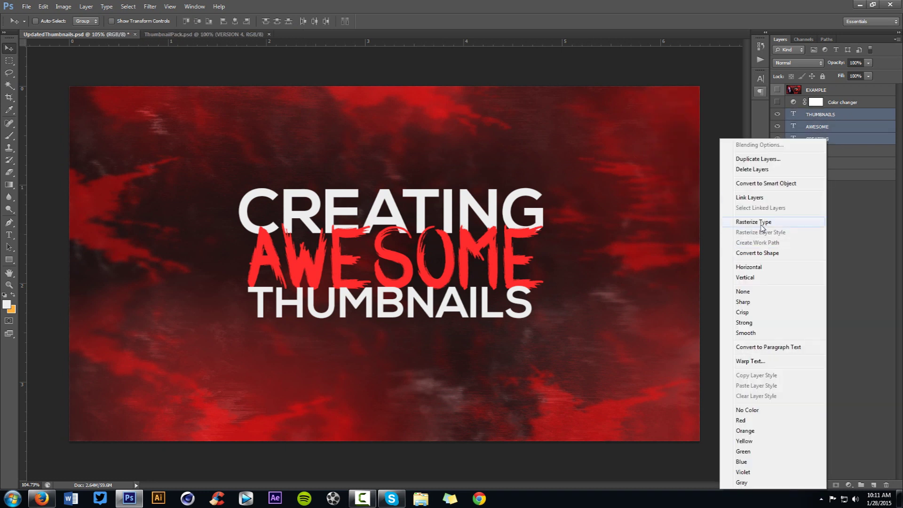
click(761, 222)
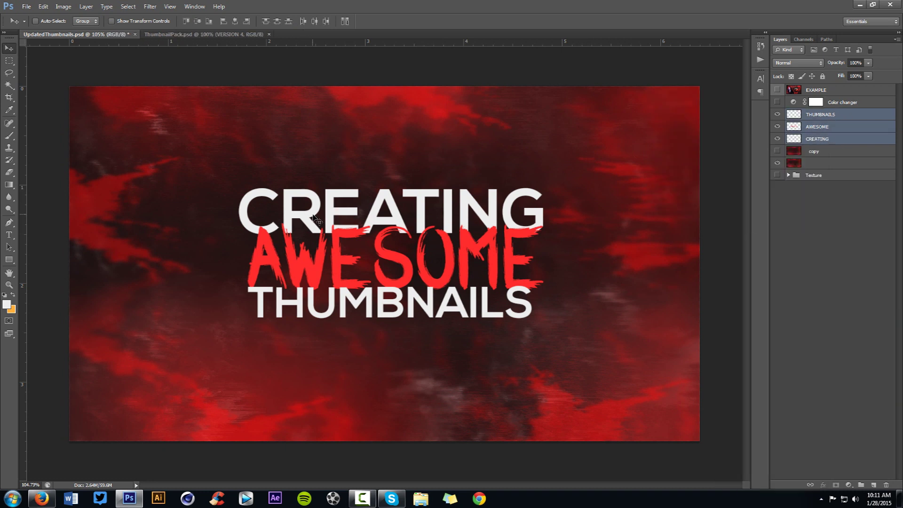
click(170, 7)
mouse_move(194, 6)
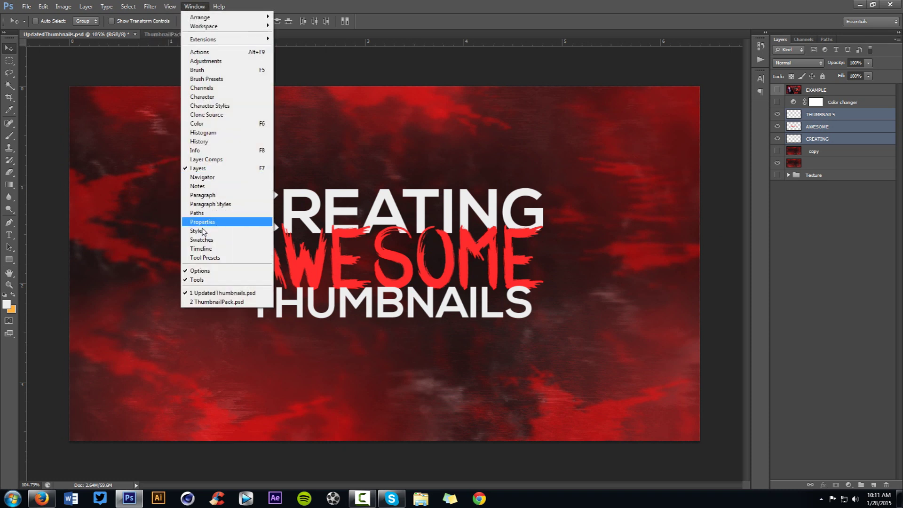
click(403, 177)
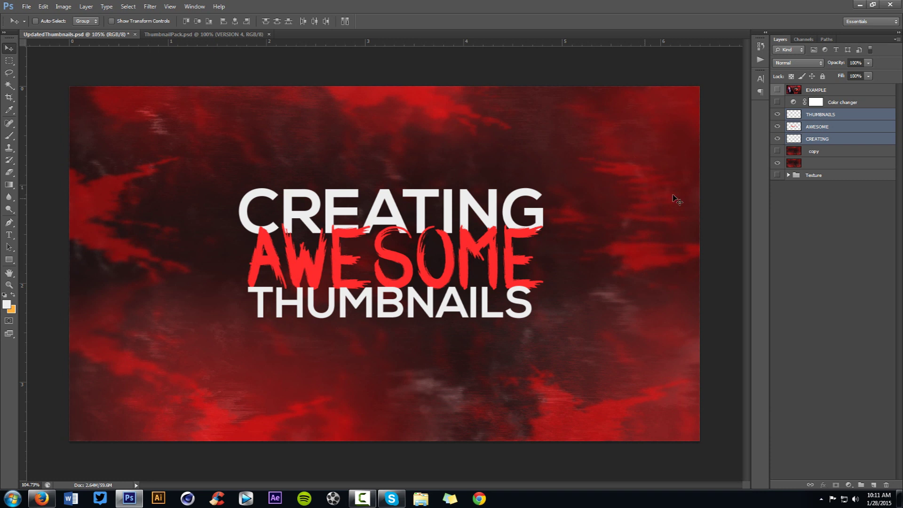
Load the AWESOME letter outline as a selection and expand it by 4 px
click(793, 130)
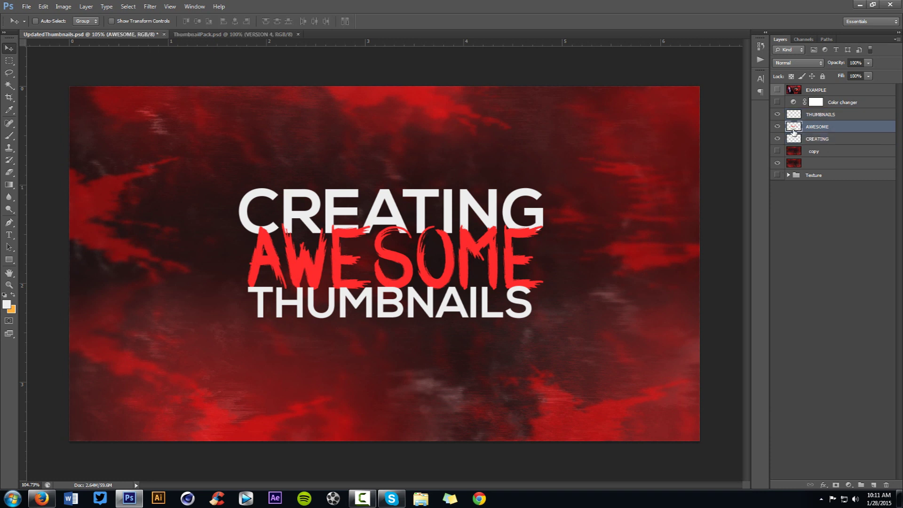
ctrl+click(793, 128)
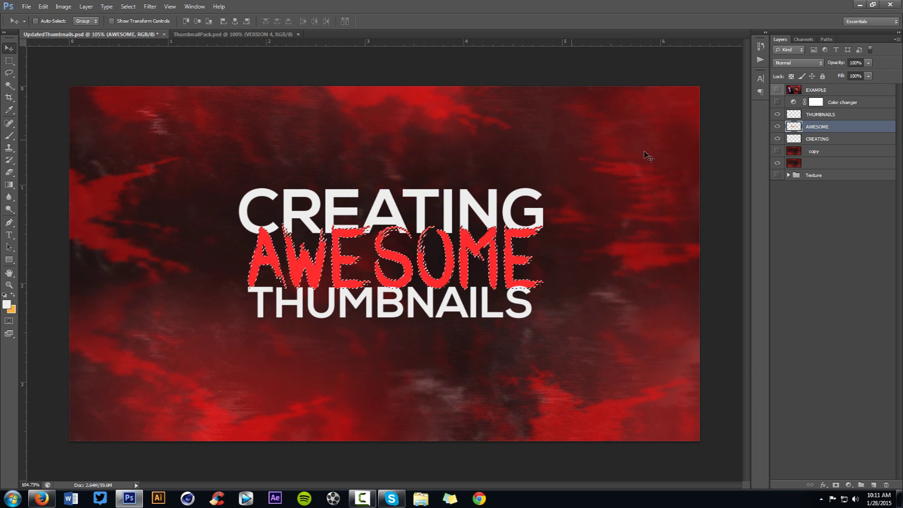
scroll(287, 245, up, 3)
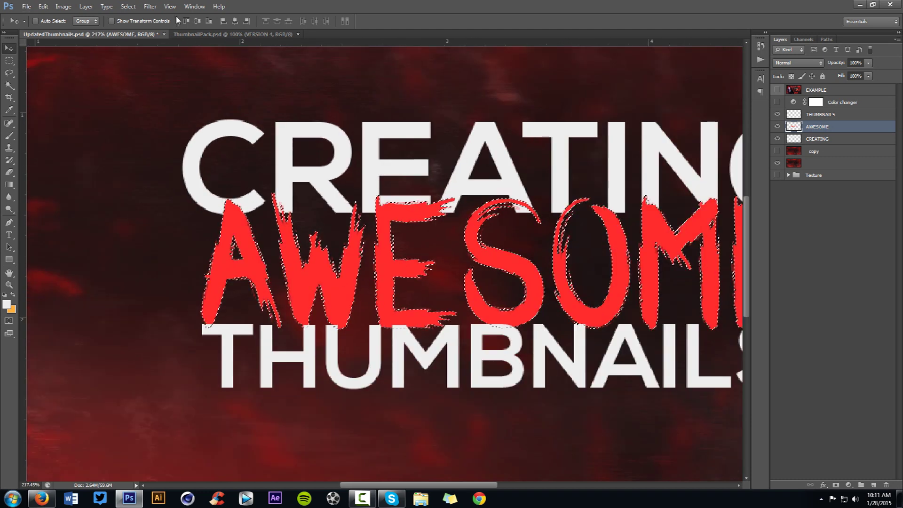
click(128, 6)
mouse_move(202, 109)
click(267, 126)
text(4)
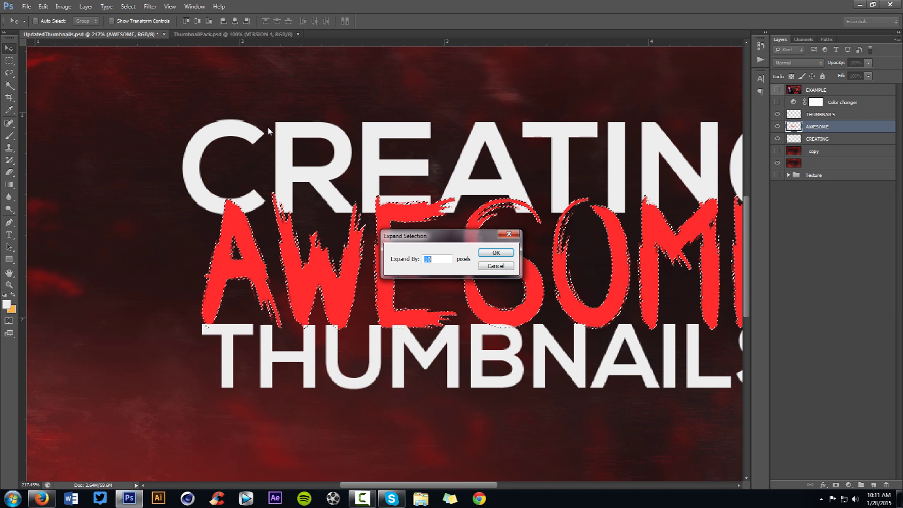
key(Return)
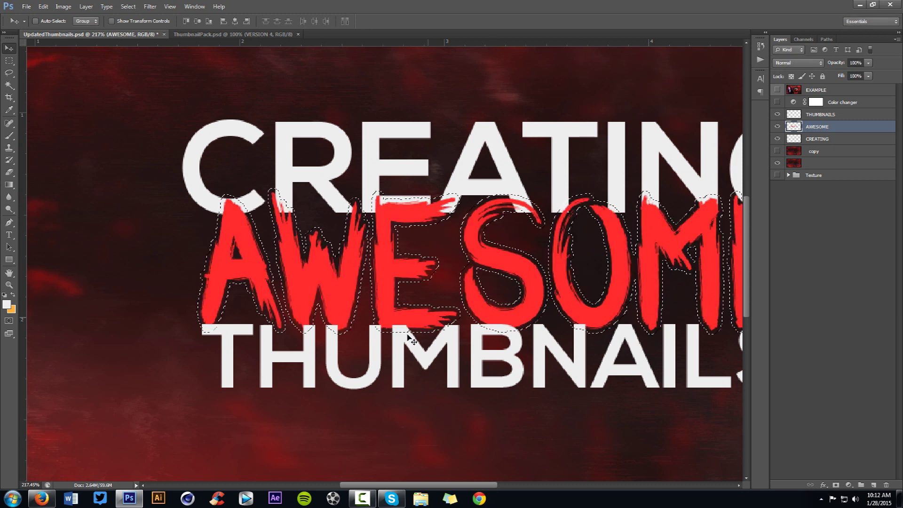
Erase CREATING and THUMBNAILS where they overlap the expanded AWESOME selection, then deselect
click(820, 116)
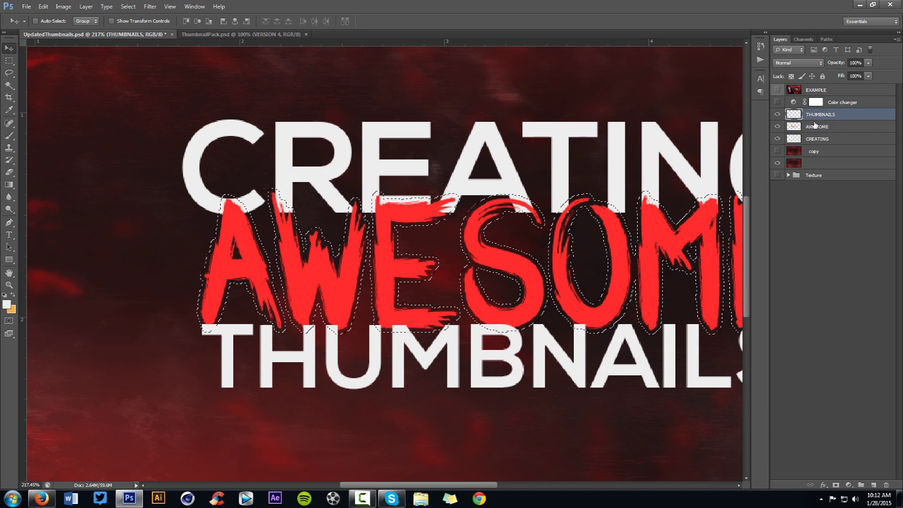
click(815, 140)
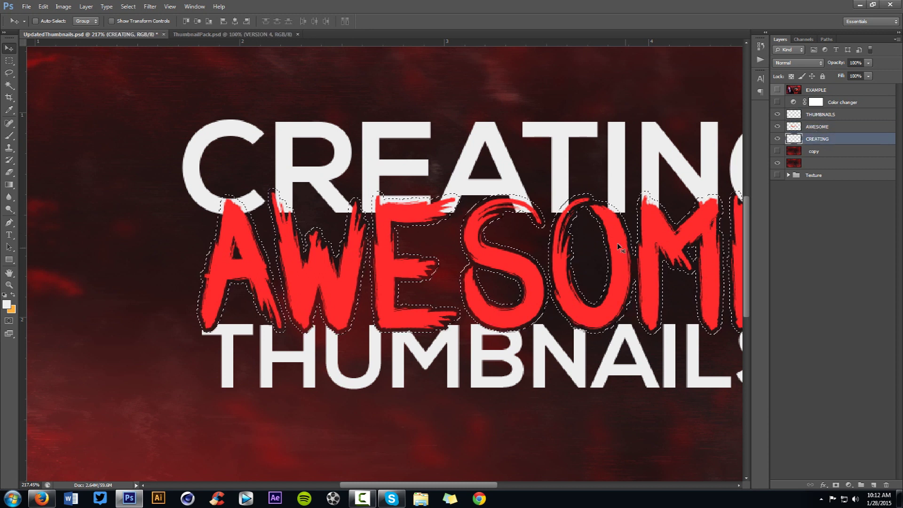
key(Delete)
key(ctrl+d)
scroll(428, 200, down, 5)
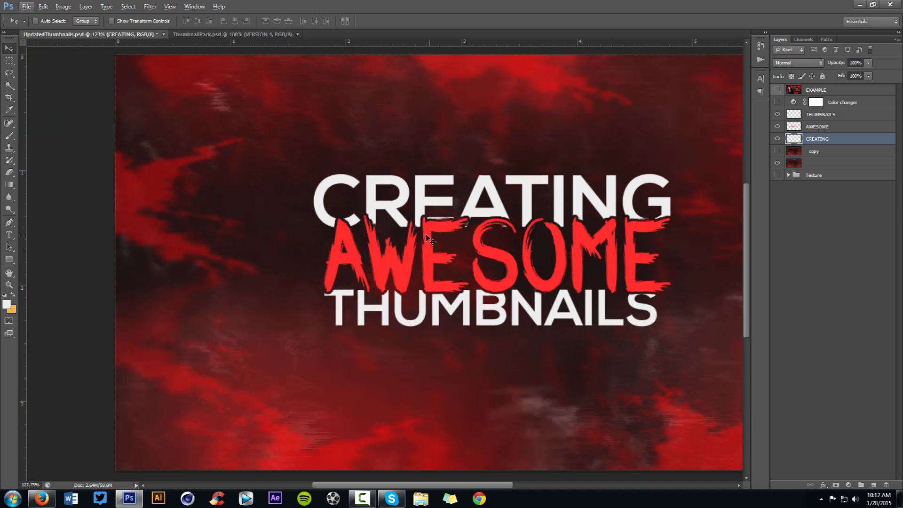
scroll(428, 237, down, 1)
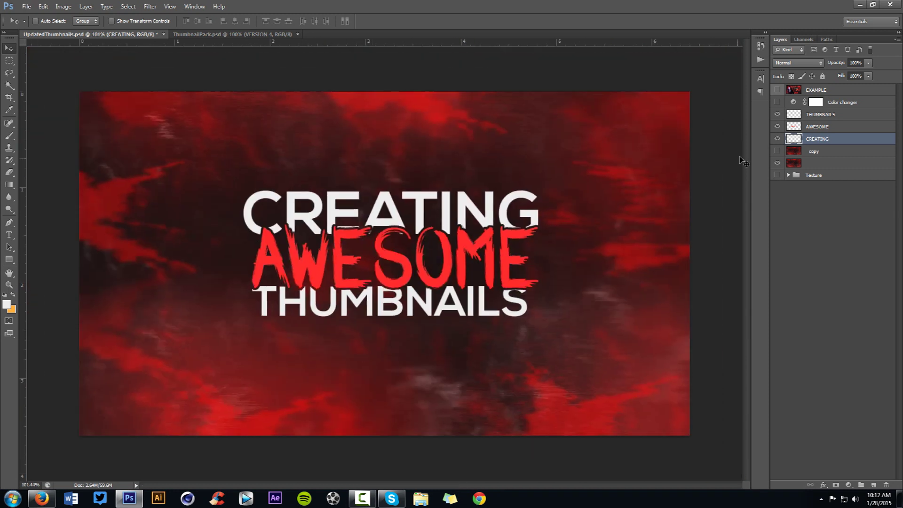
shift+click(819, 115)
Move the three-line title slightly down and right
drag(474, 203, 480, 213)
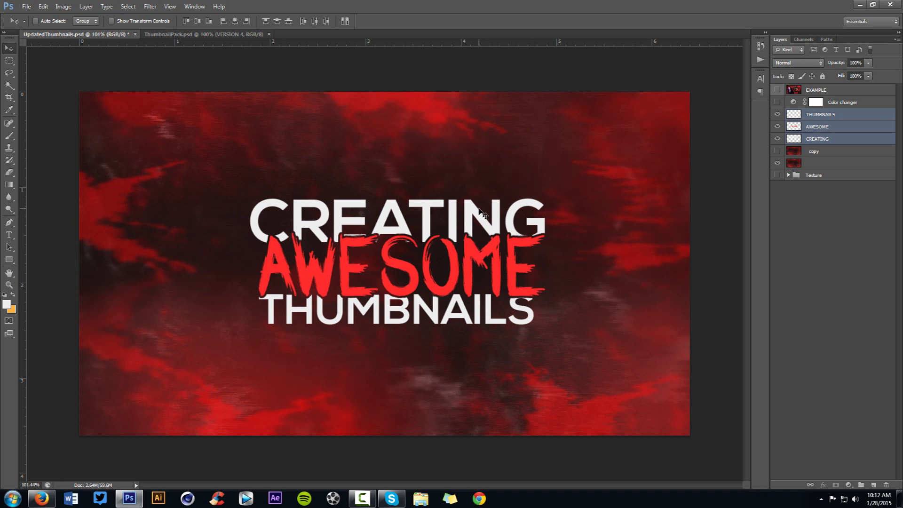
key(ctrl+t)
right_click(339, 232)
key(Escape)
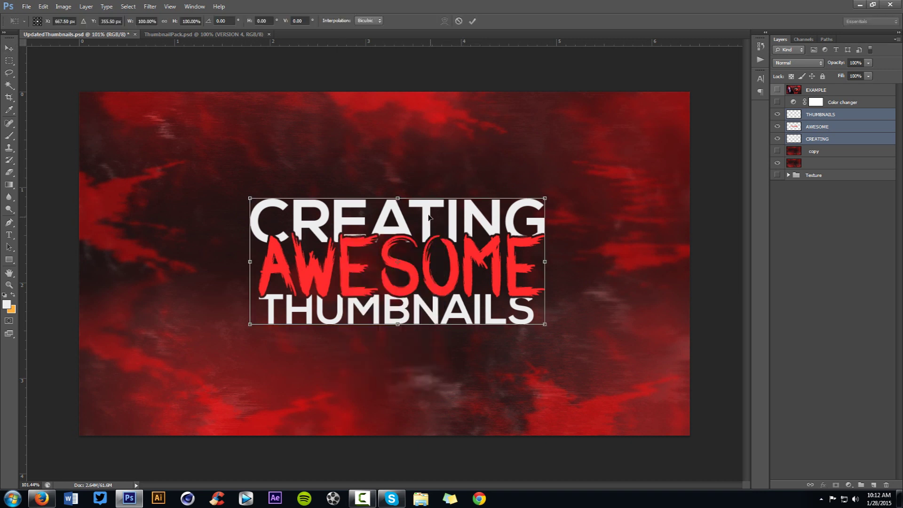
key(Escape)
Try a perspective distortion on the title's top-left corner, then undo it
key(ctrl+t)
right_click(309, 230)
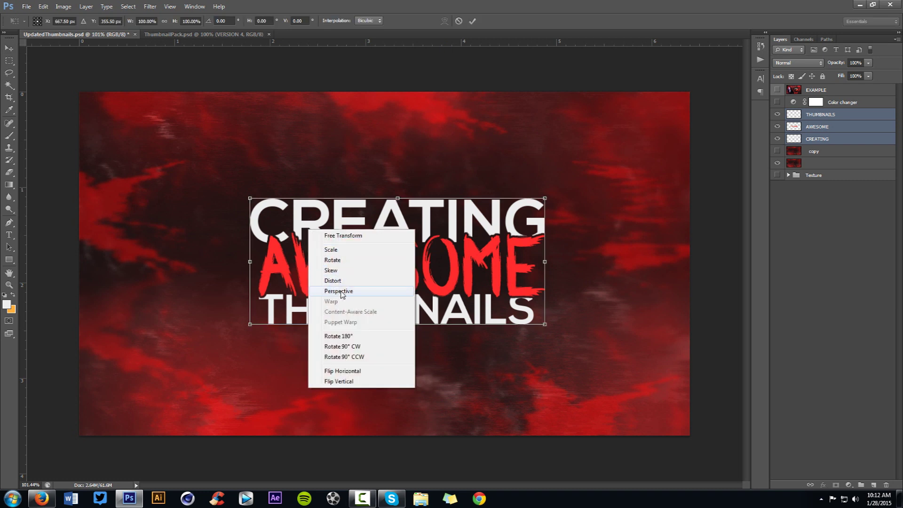
click(338, 291)
drag(249, 198, 250, 161)
click(472, 21)
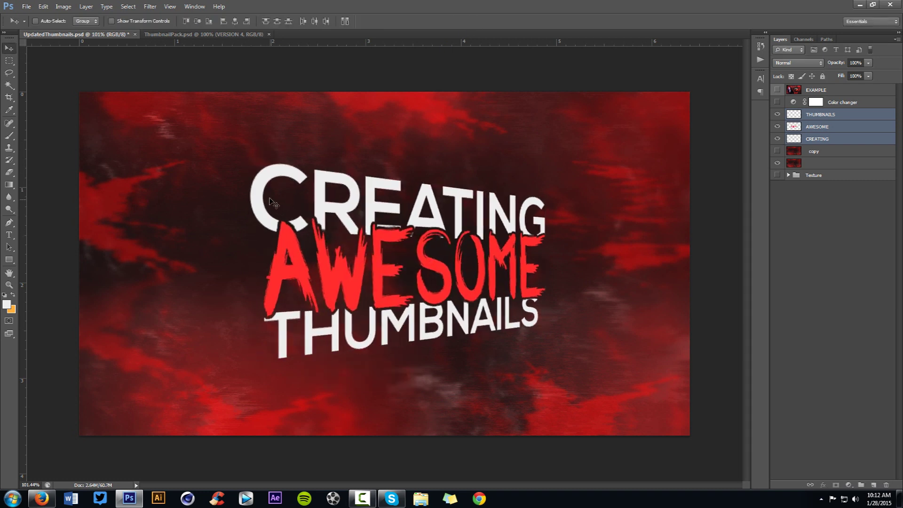
key(ctrl+z)
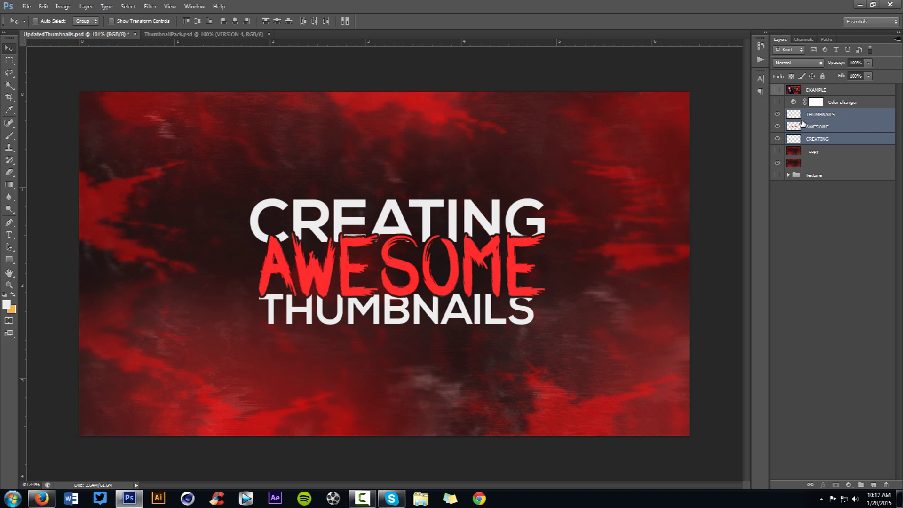
Rotate the title about 3° clockwise with a slight skew, then nudge it right
key(ctrl+t)
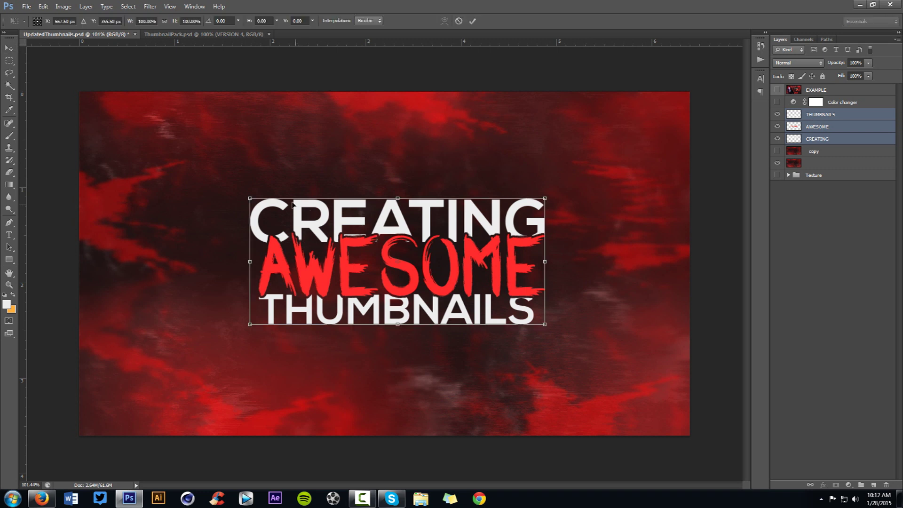
mouse_move(245, 187)
mouse_down()
mouse_move(292, 190)
mouse_move(253, 187)
mouse_up()
right_click(313, 216)
click(329, 257)
drag(566, 184, 568, 186)
key(Return)
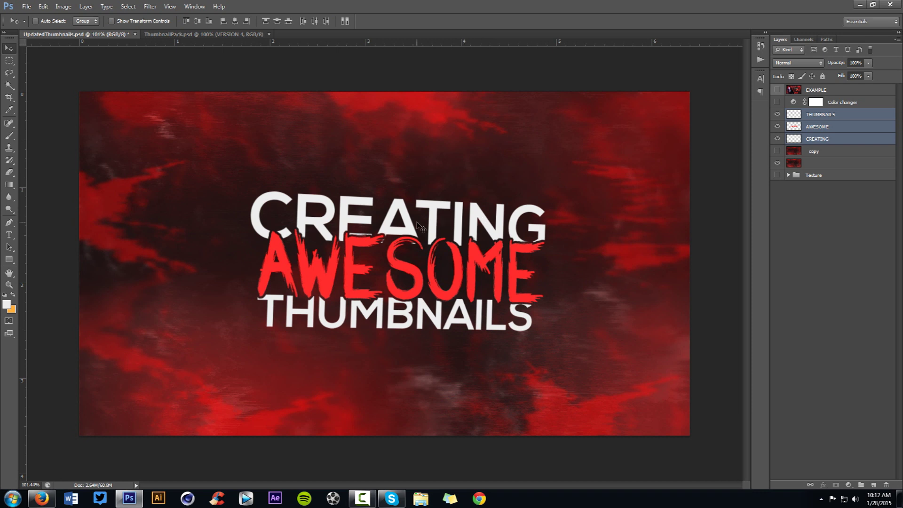
drag(430, 245, 439, 245)
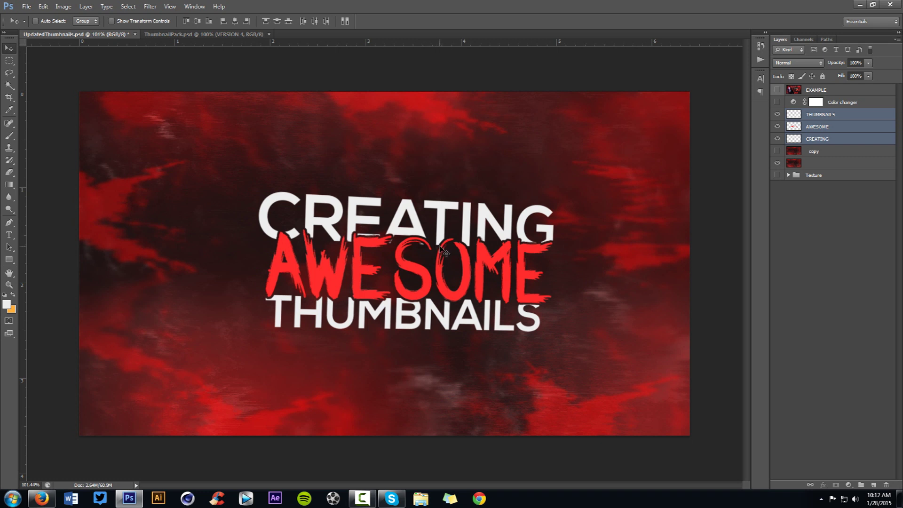
drag(440, 247, 439, 248)
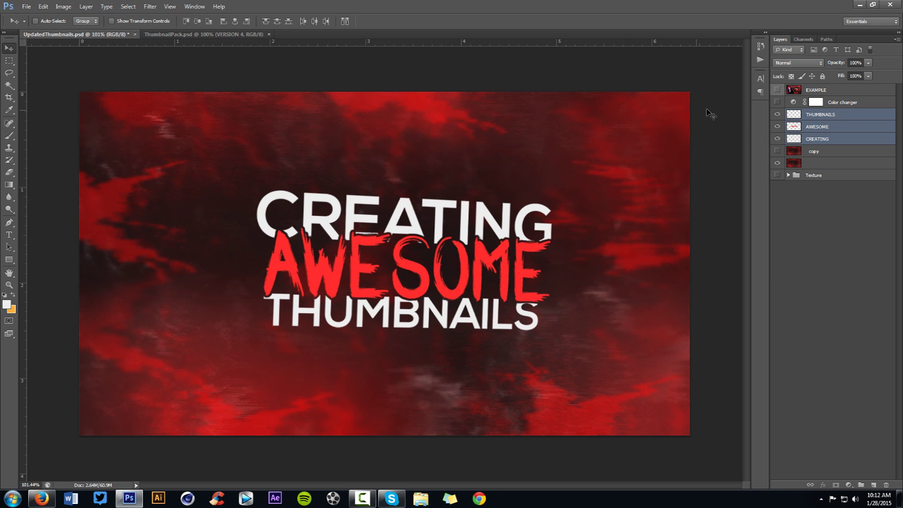
Show the EXAMPLE layer and move it below the CREATING text
click(220, 36)
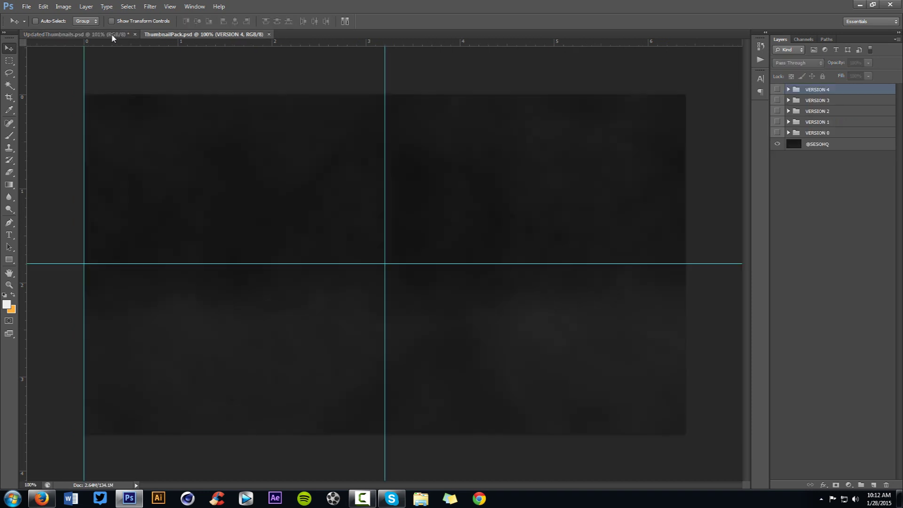
key(ctrl+Tab)
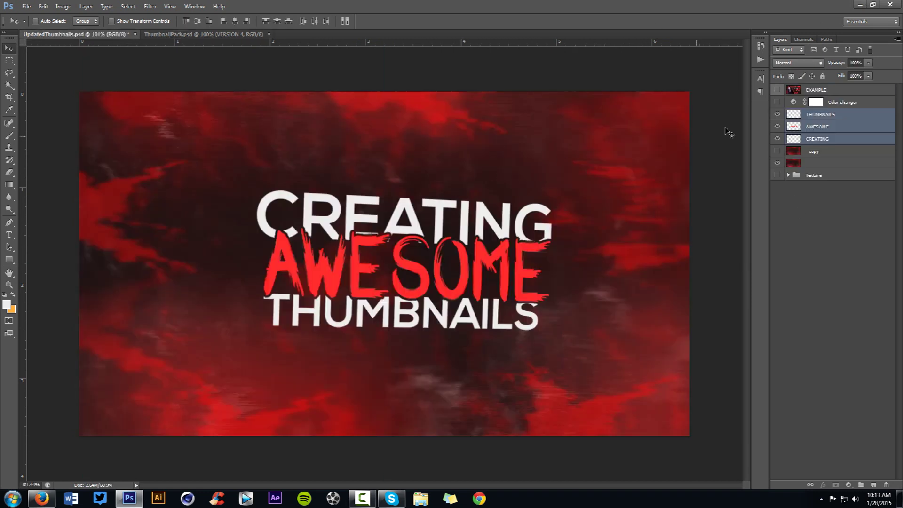
click(777, 89)
click(798, 90)
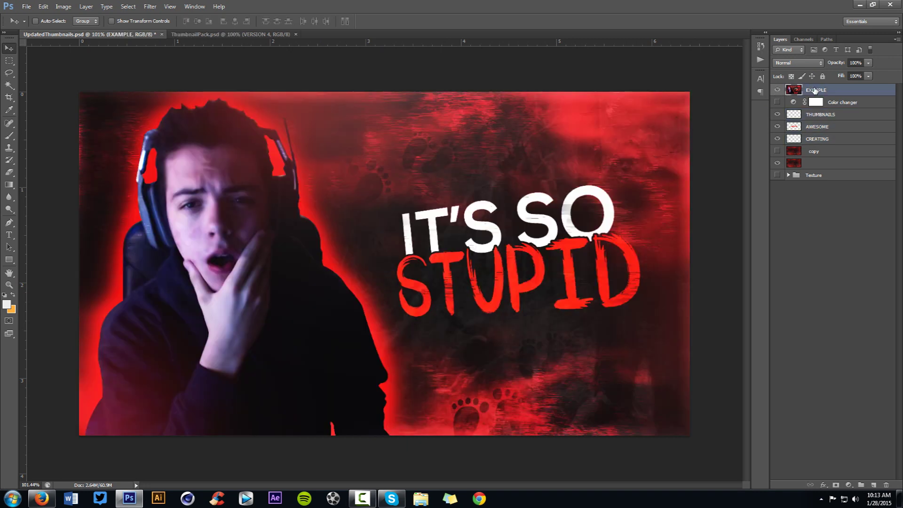
drag(815, 90, 814, 143)
Set EXAMPLE to Luminosity blending at 14% opacity, then hide it
click(797, 63)
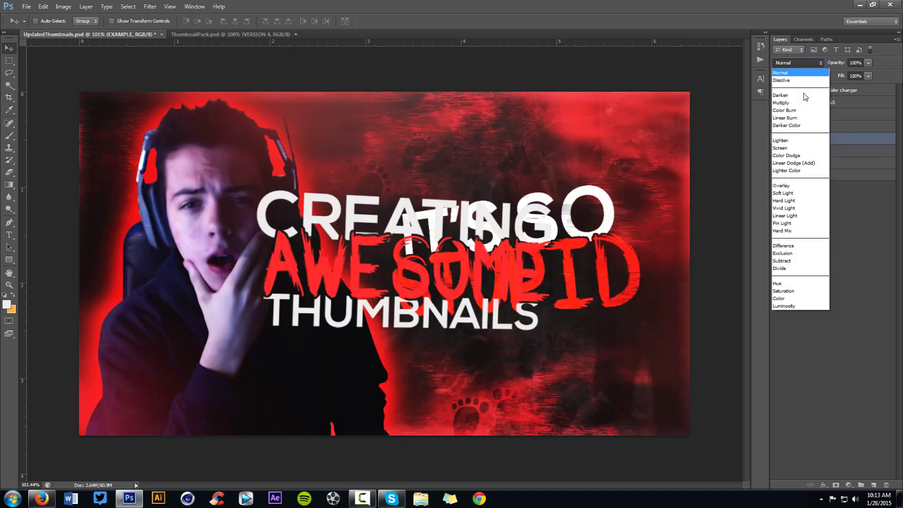
click(782, 305)
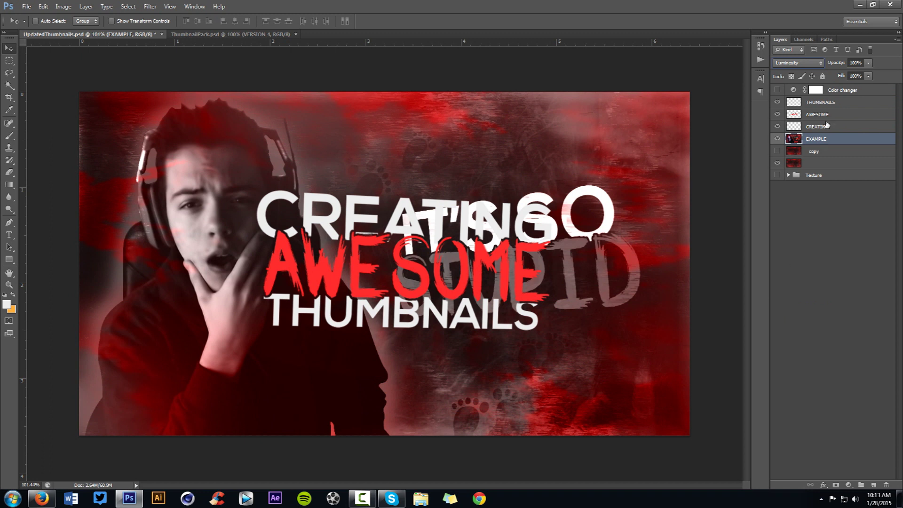
click(868, 63)
drag(869, 73, 826, 74)
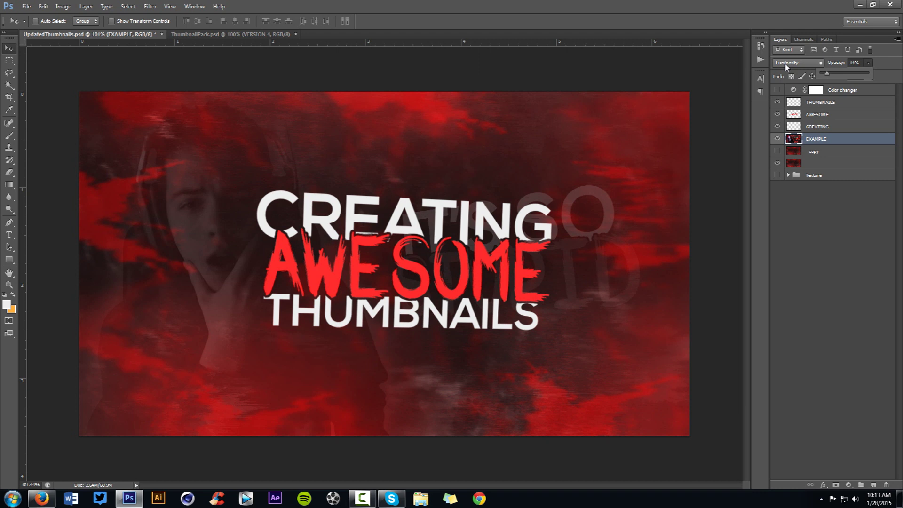
click(856, 63)
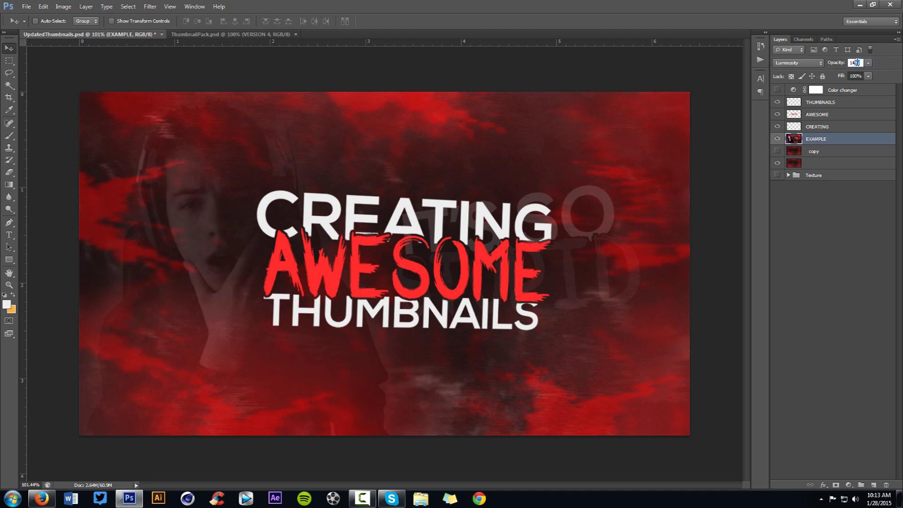
click(779, 140)
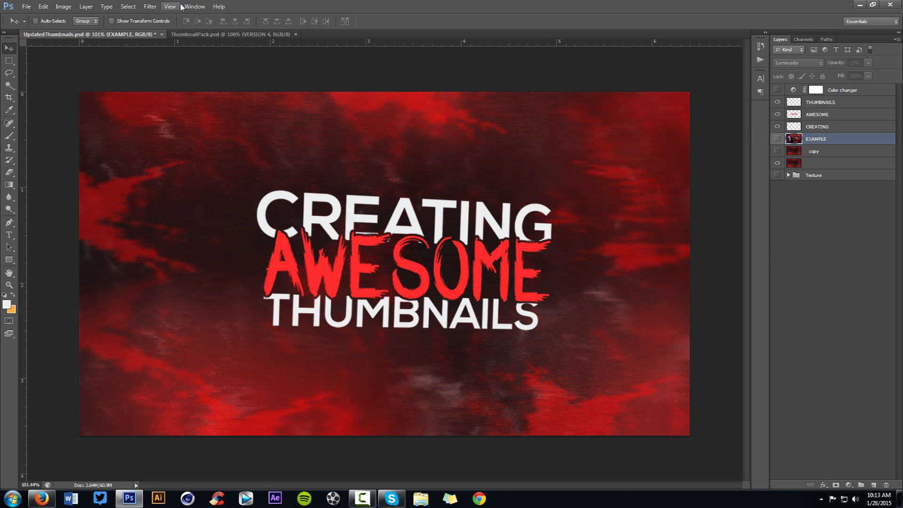
click(193, 34)
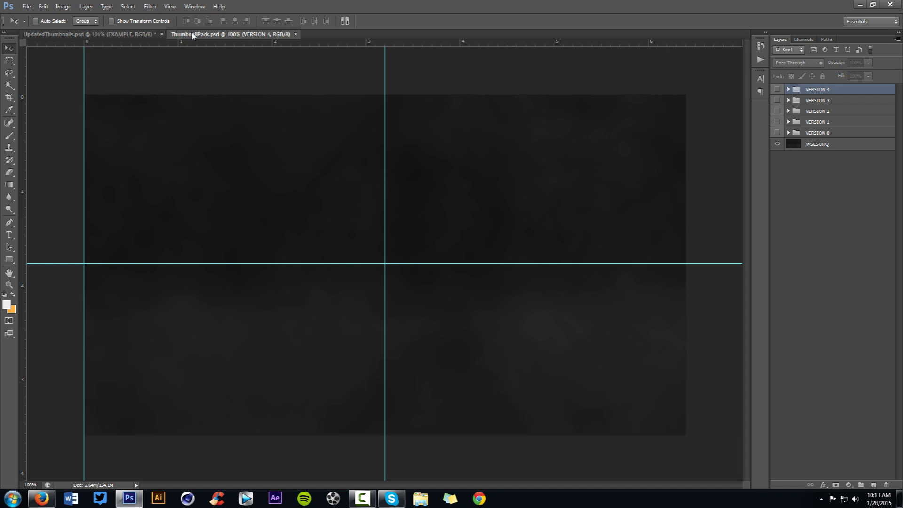
Preview each VERSION thumbnail group in turn, hiding each again
click(777, 89)
click(777, 90)
click(776, 100)
click(777, 100)
click(777, 111)
click(777, 111)
click(777, 122)
click(777, 122)
click(777, 133)
click(777, 133)
Inspect the VERSION 3 group's layers including TRY THIS, then collapse and hide it
click(776, 100)
click(788, 100)
click(777, 145)
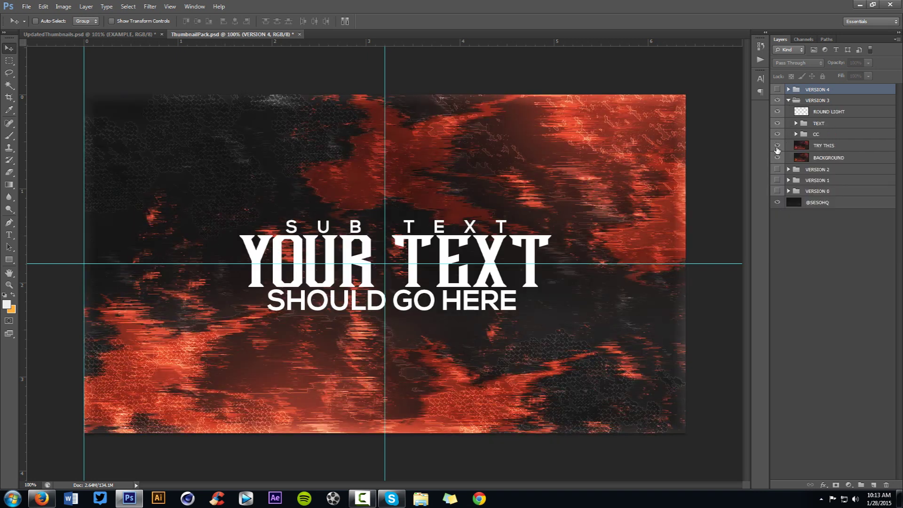
click(788, 100)
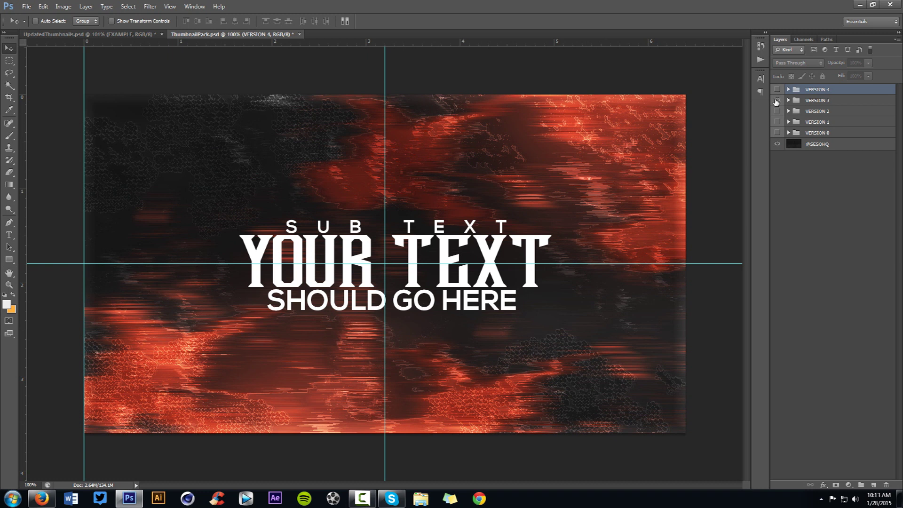
click(777, 100)
Preview VERSION 2 and VERSION 1, inspect VERSION 1's layers, and hide both
click(777, 111)
click(777, 111)
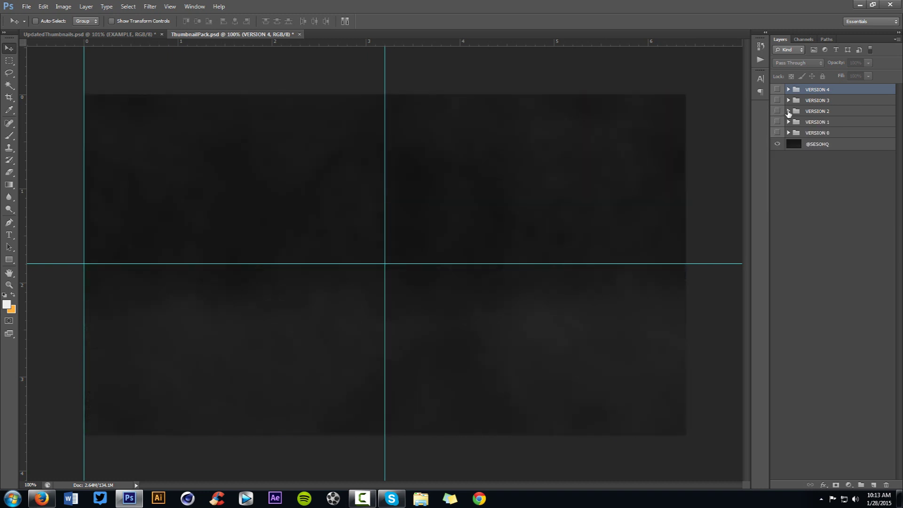
click(777, 122)
click(794, 123)
click(788, 122)
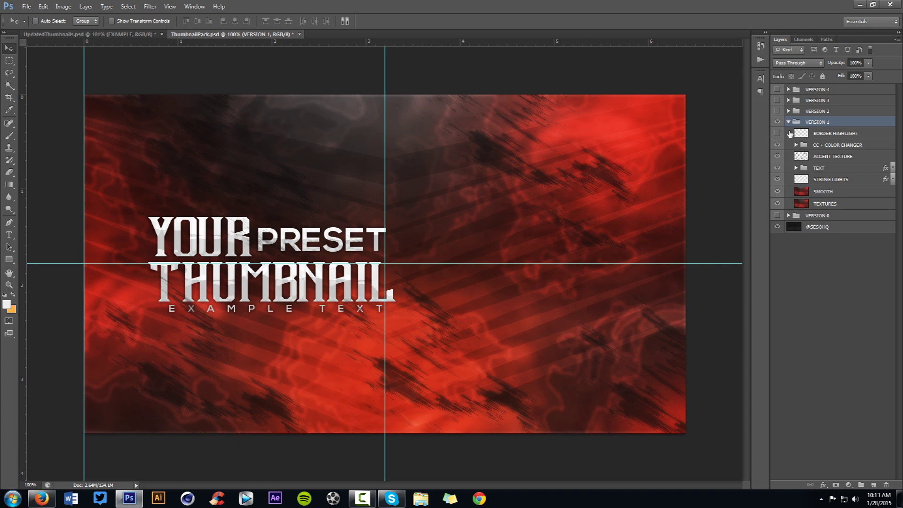
click(788, 122)
click(778, 121)
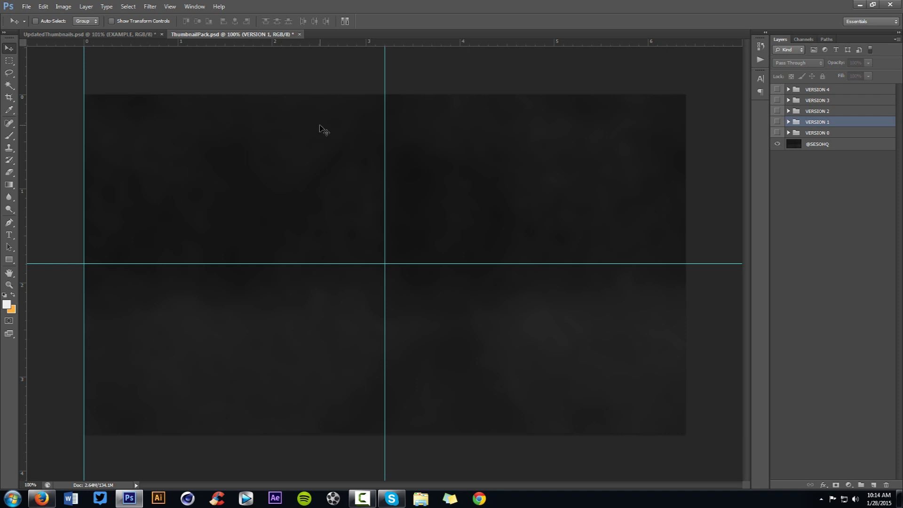
Switch back to the UpdatedThumbnails.psd document
click(138, 34)
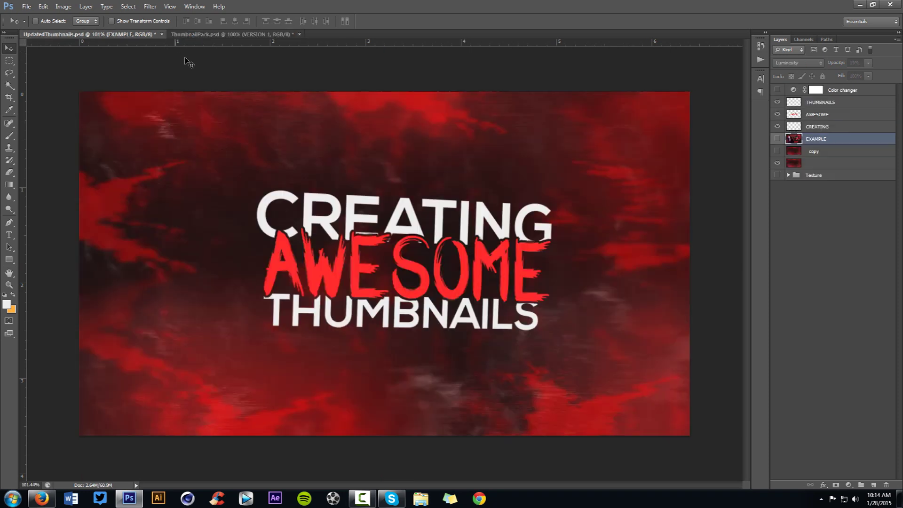